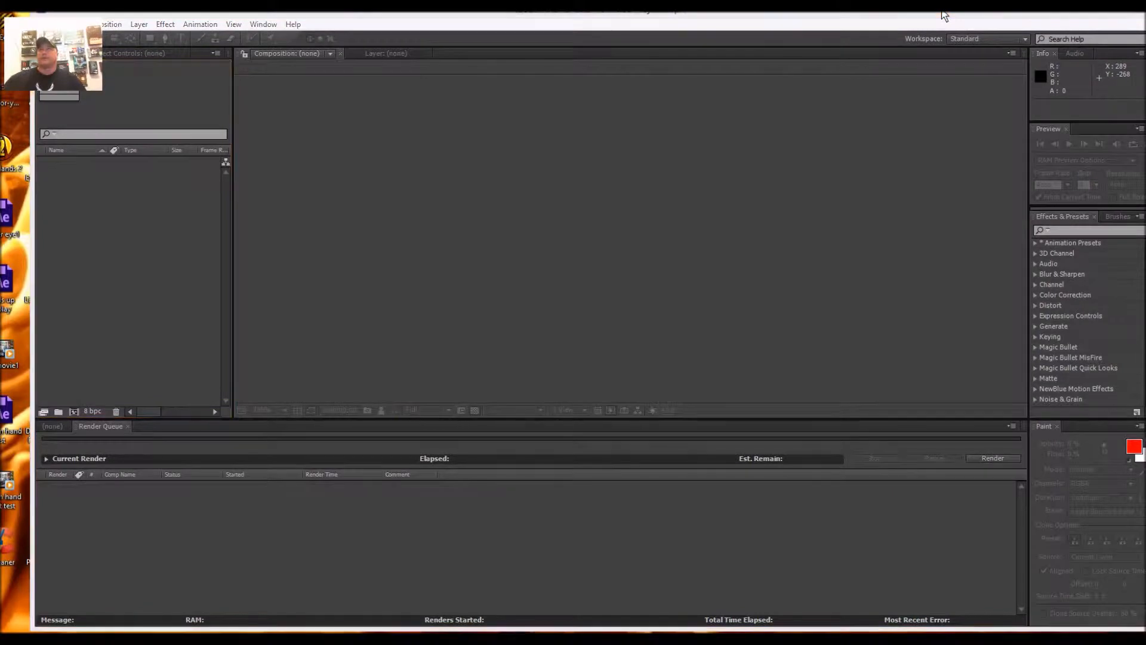
Reset the Standard workspace to its default layout.
double_click(953, 12)
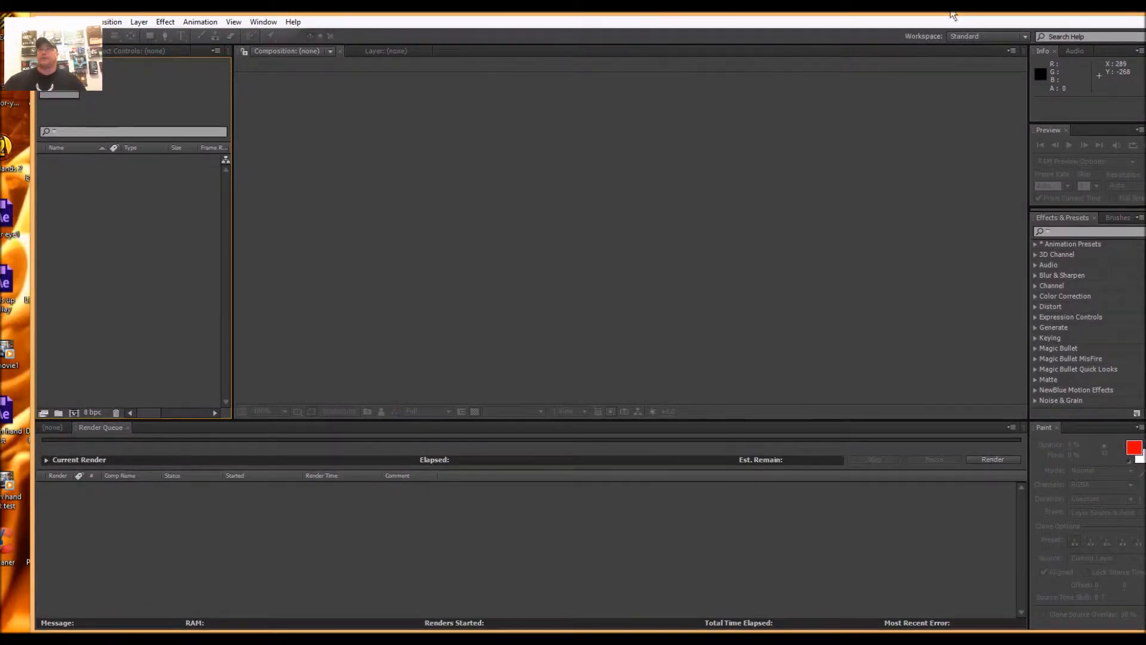
left_click_drag(951, 18, 965, 49)
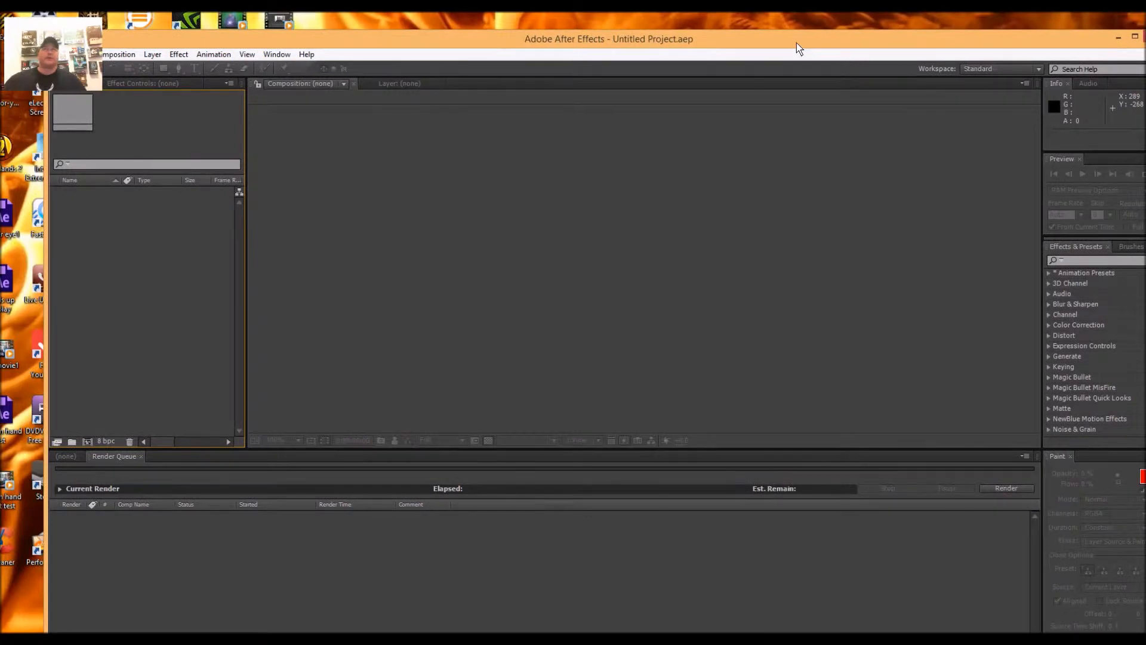
left_click_drag(799, 48, 821, 47)
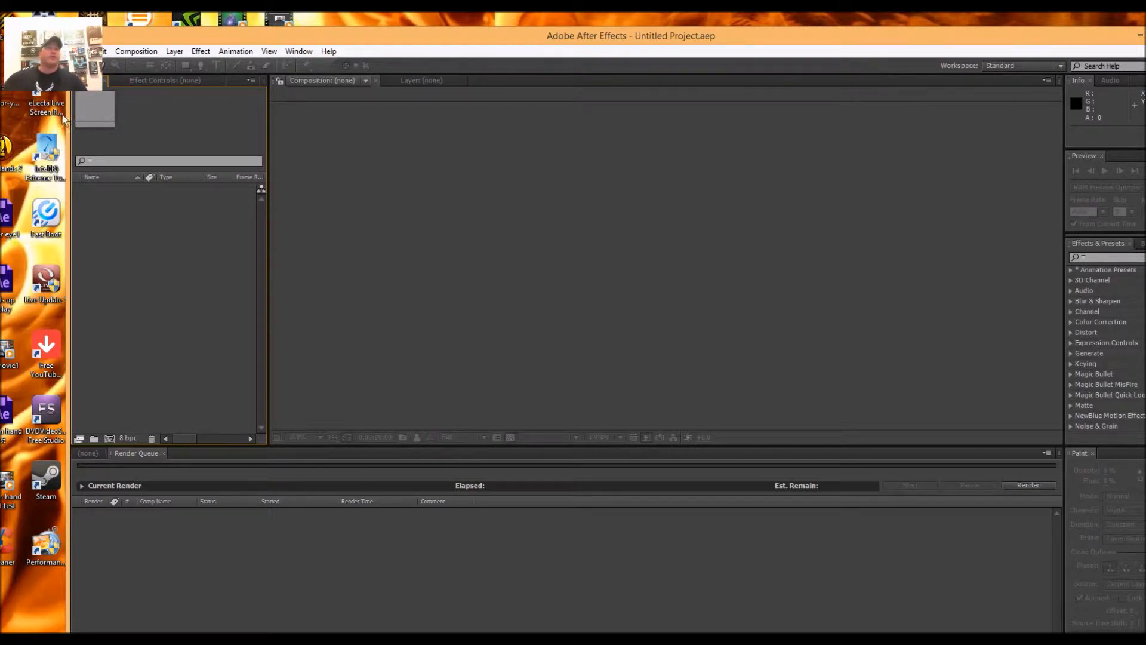
left_click(305, 52)
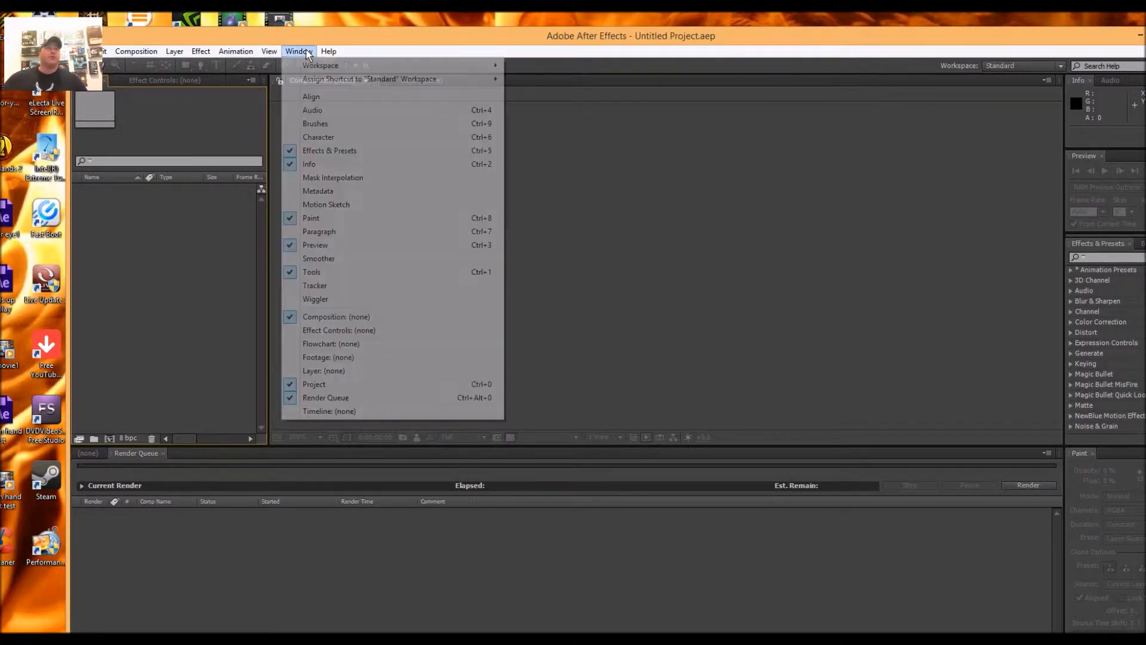
mouse_move(325, 67)
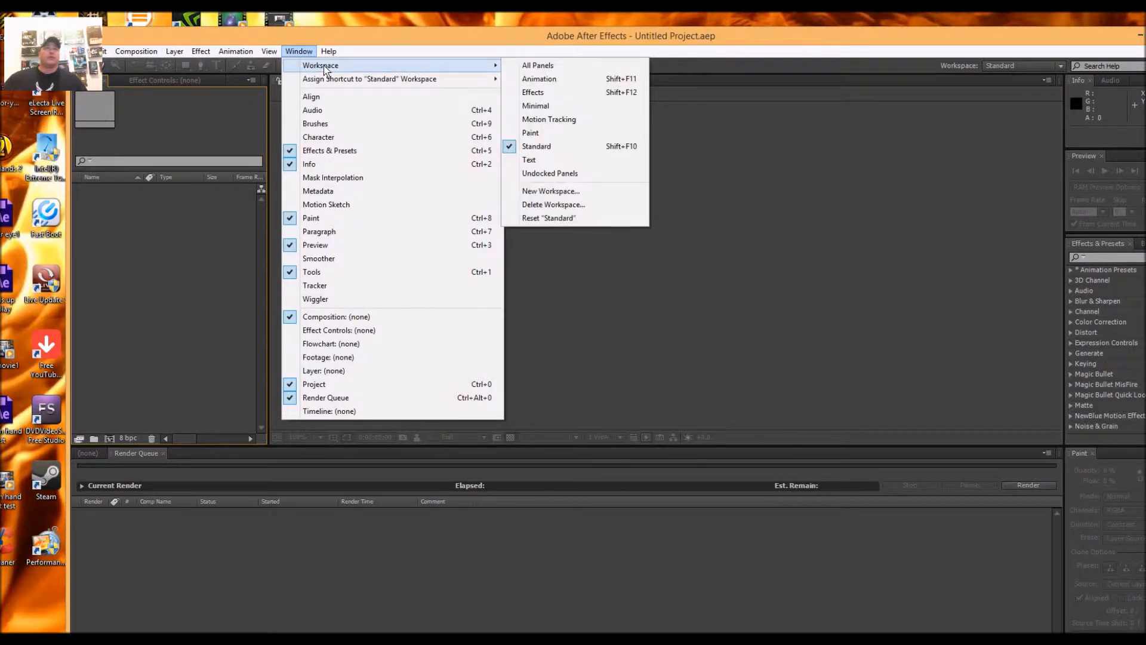
left_click(554, 221)
left_click(667, 364)
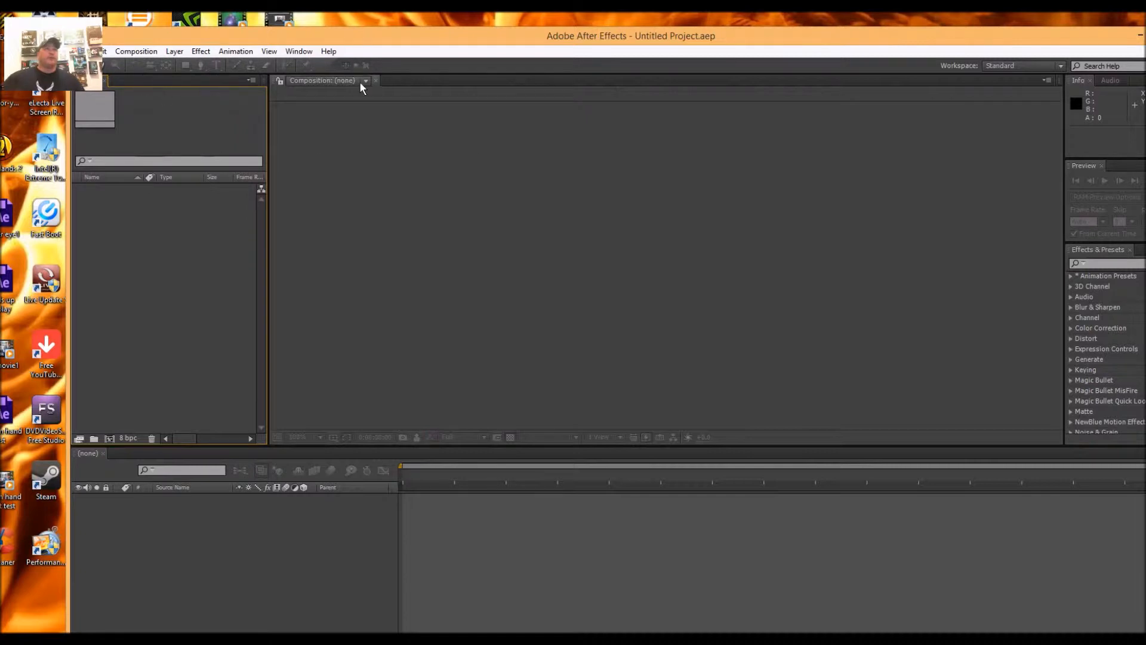
Close the Composition and Timeline panels and restore them by resetting the Standard workspace.
left_click(374, 81)
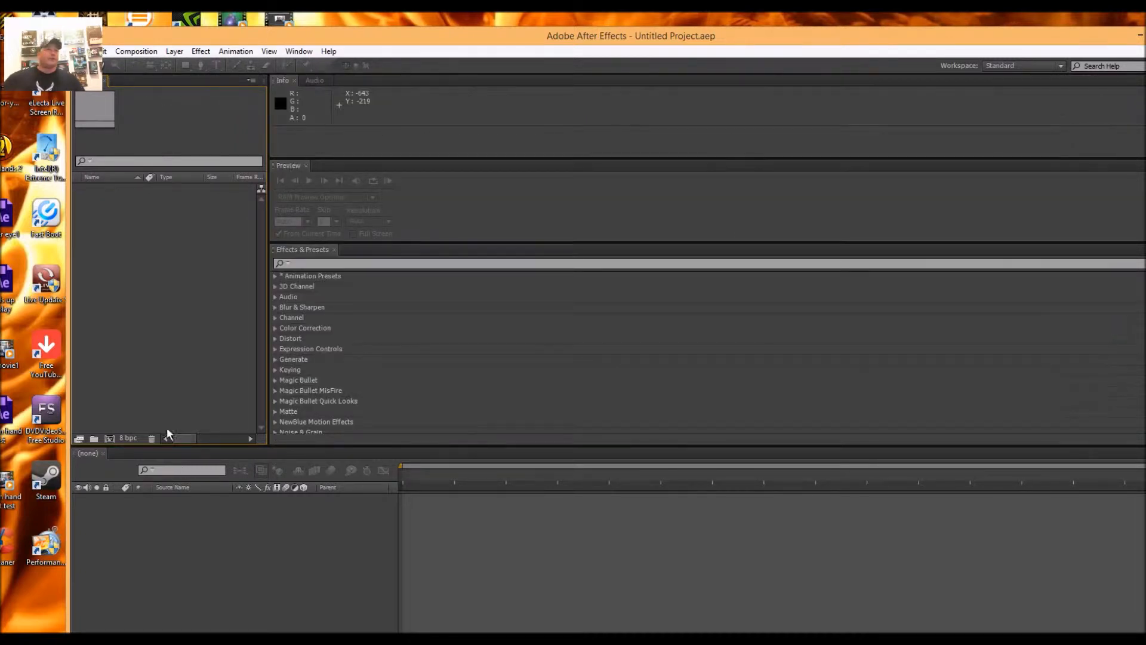
left_click(104, 453)
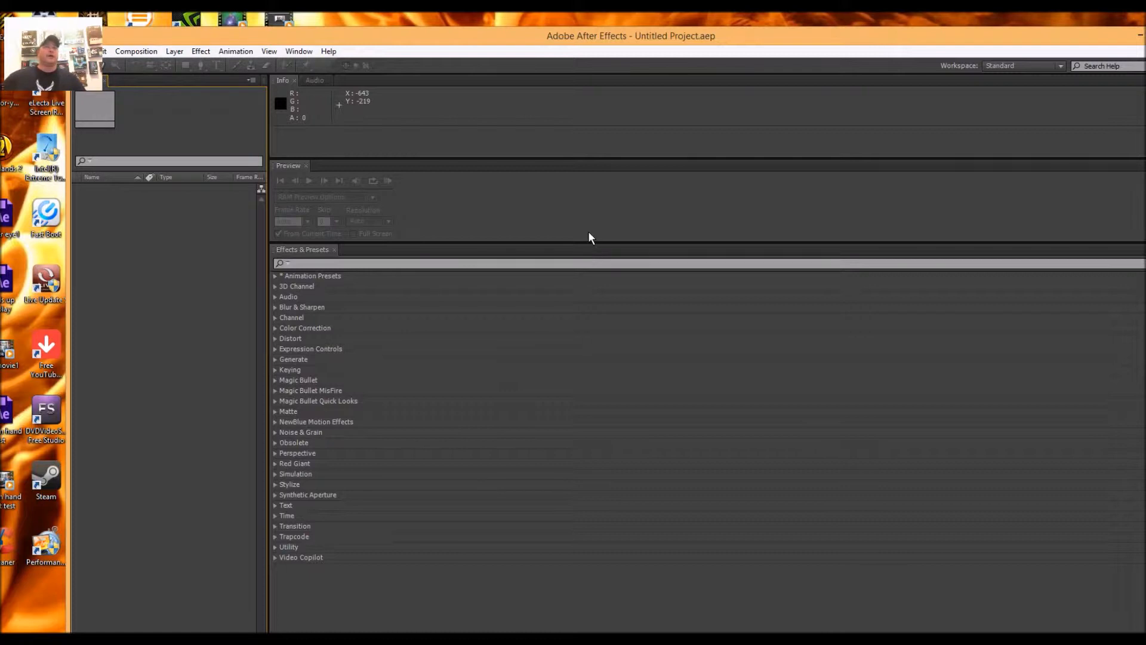
left_click(295, 52)
mouse_move(341, 67)
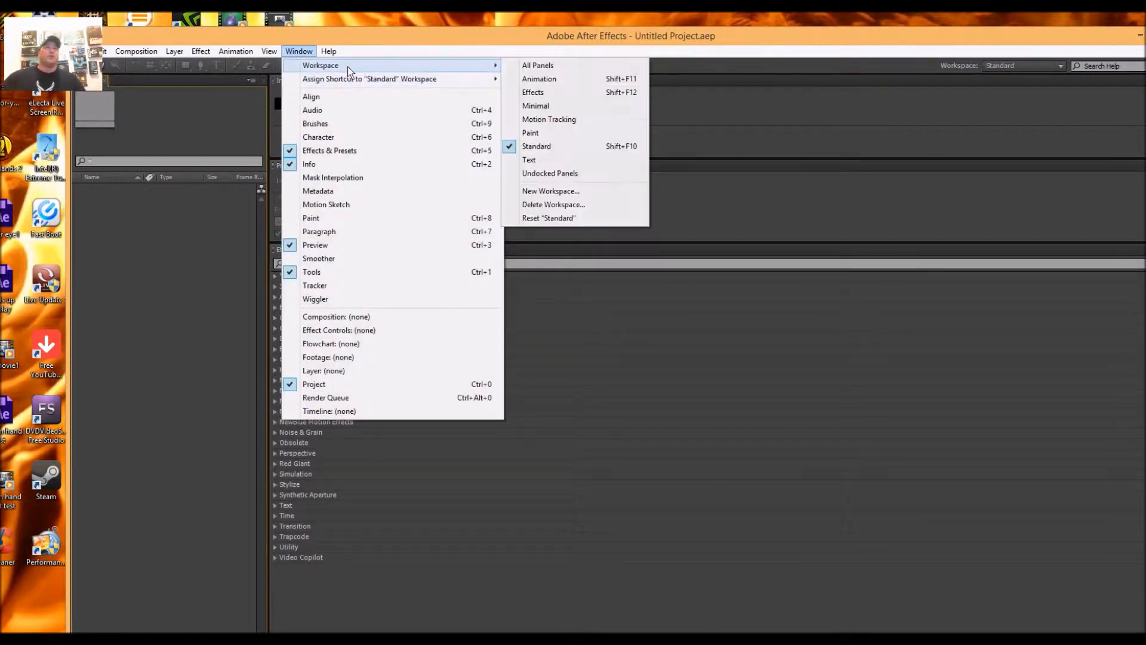
left_click(545, 218)
left_click(666, 364)
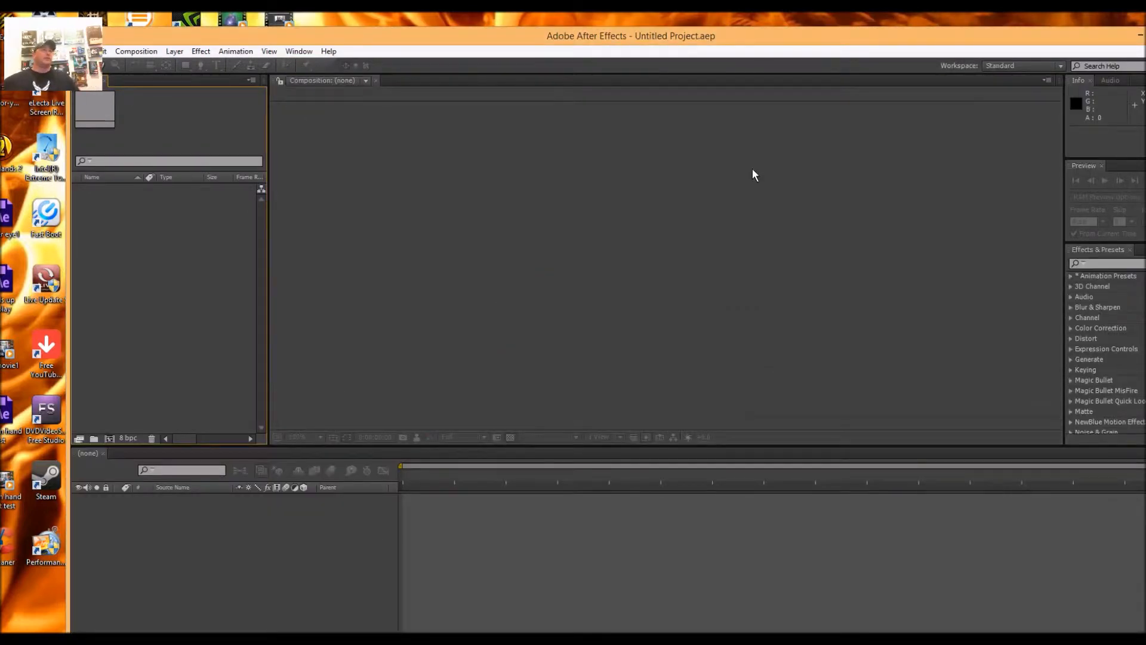
Import the mad eye video from the desktop into the project and create a composition from it.
left_click_drag(544, 44, 793, 48)
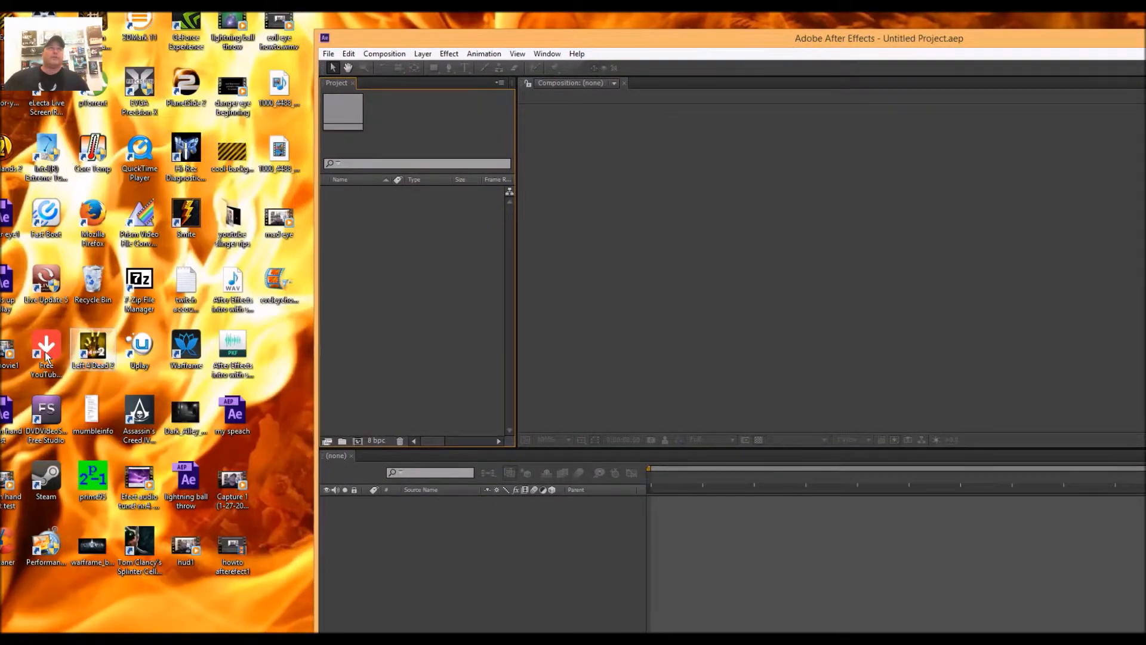
left_click_drag(275, 229, 399, 240)
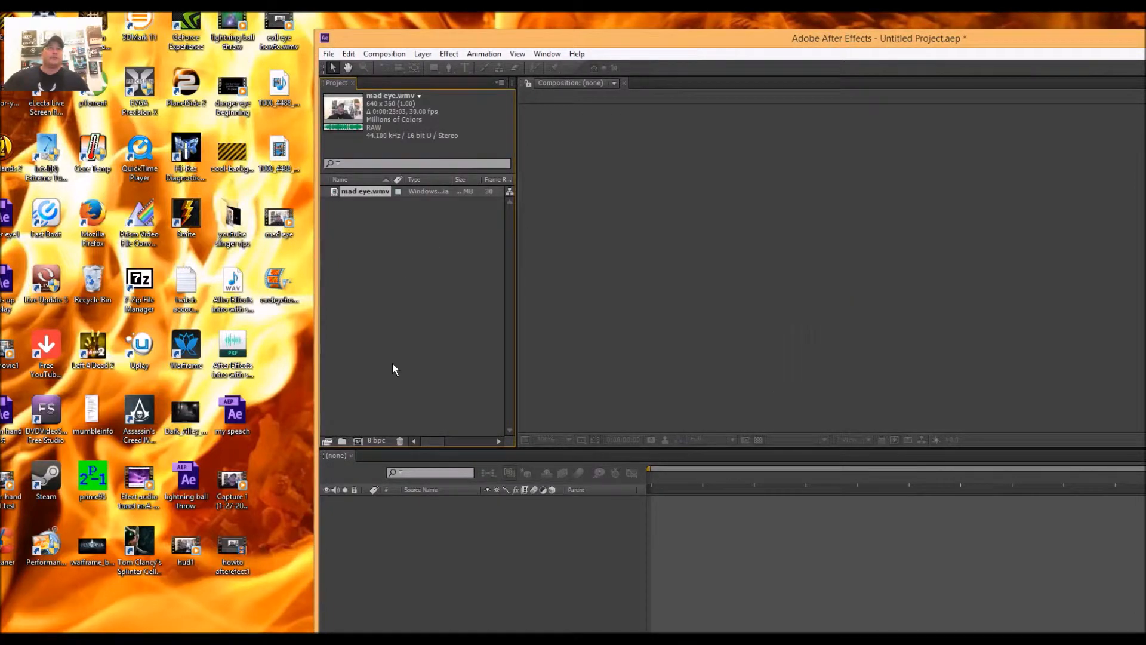
left_click_drag(755, 41, 479, 29)
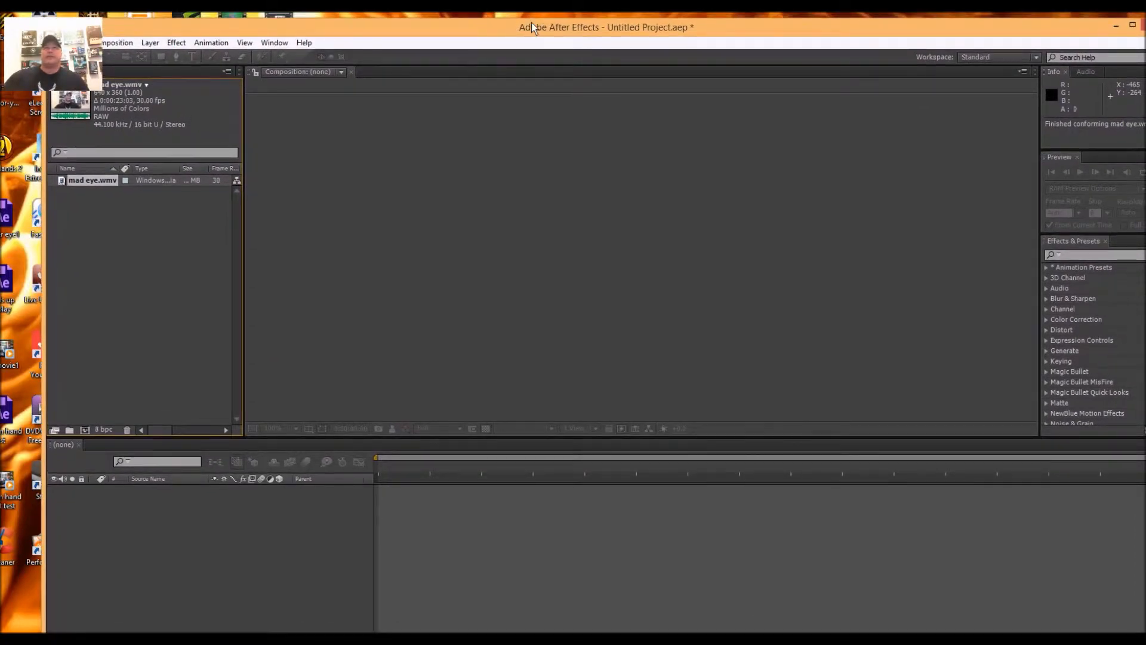
left_click_drag(534, 27, 524, 50)
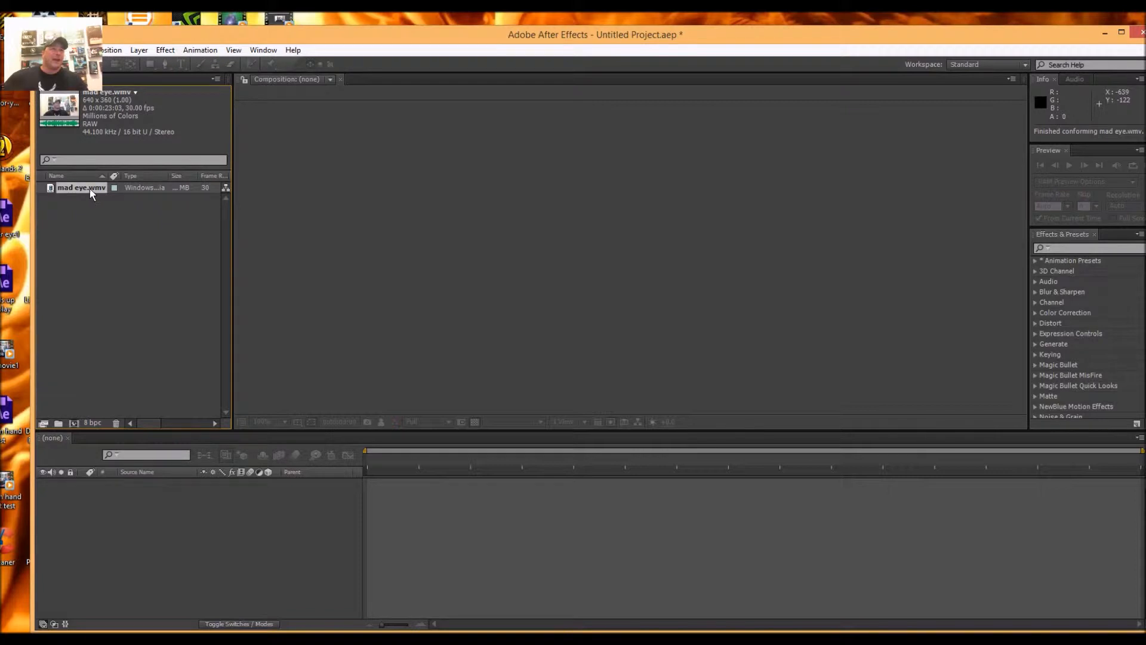
left_click_drag(89, 188, 206, 517)
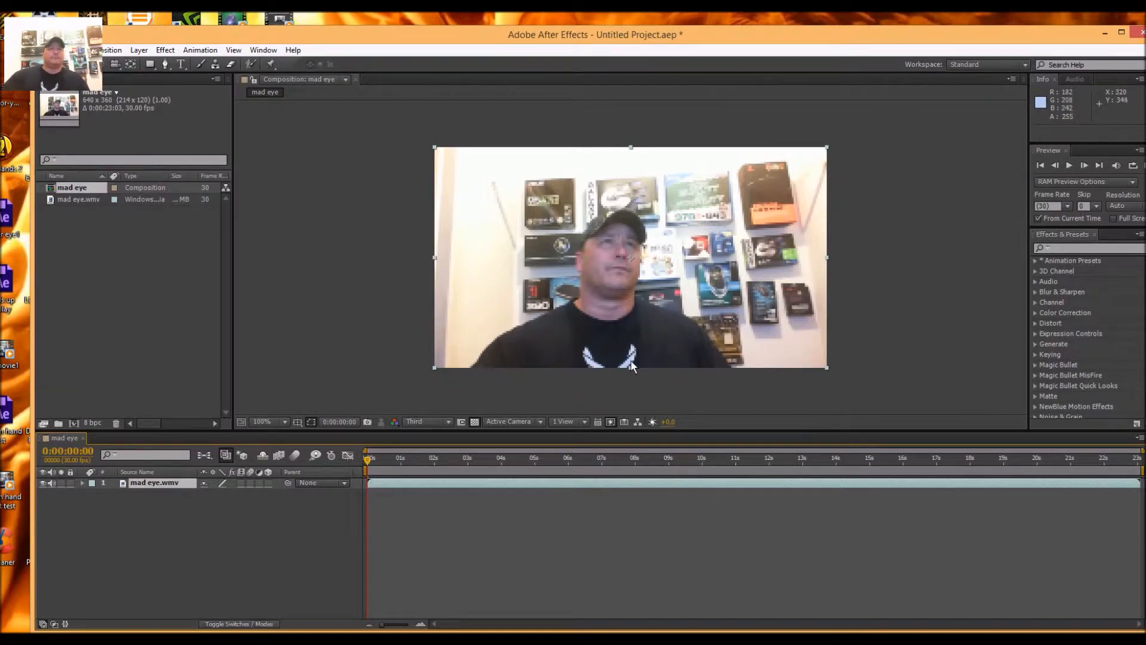
View the mad eye composition at Full resolution and return the preview to Third resolution.
left_click(448, 421)
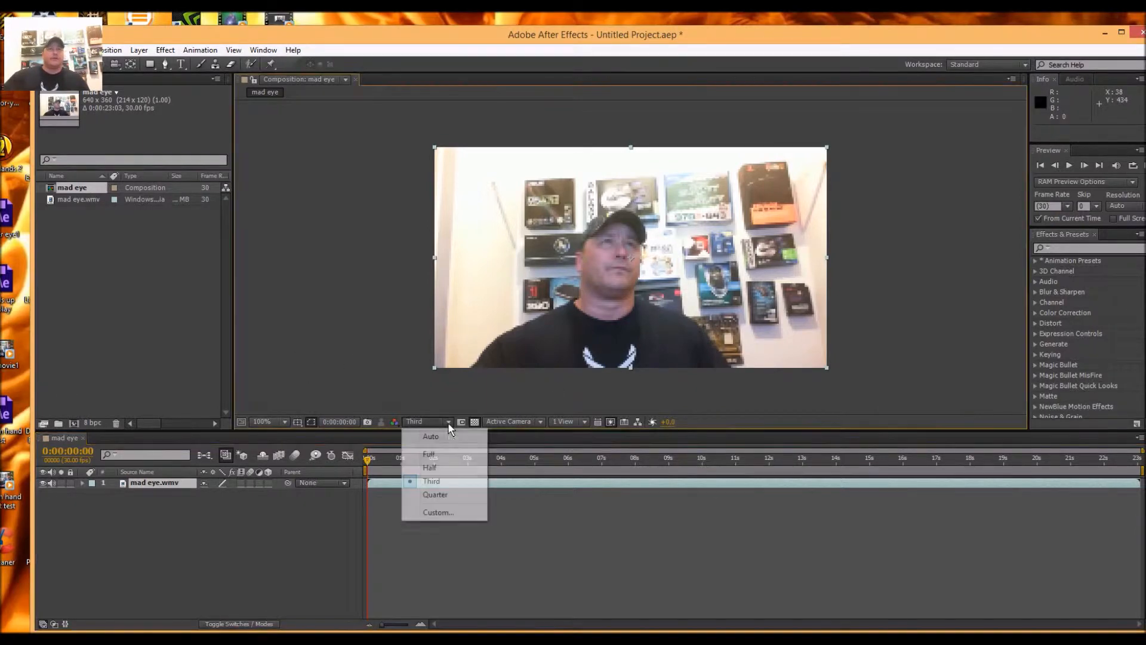
left_click(431, 454)
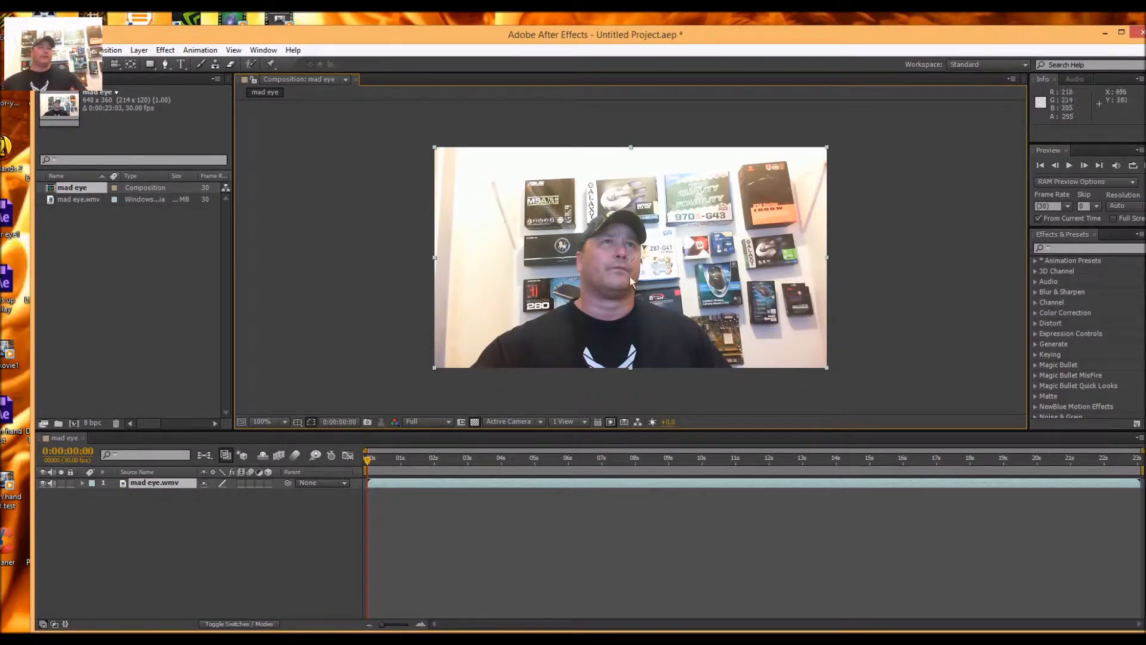
left_click(445, 421)
left_click(431, 481)
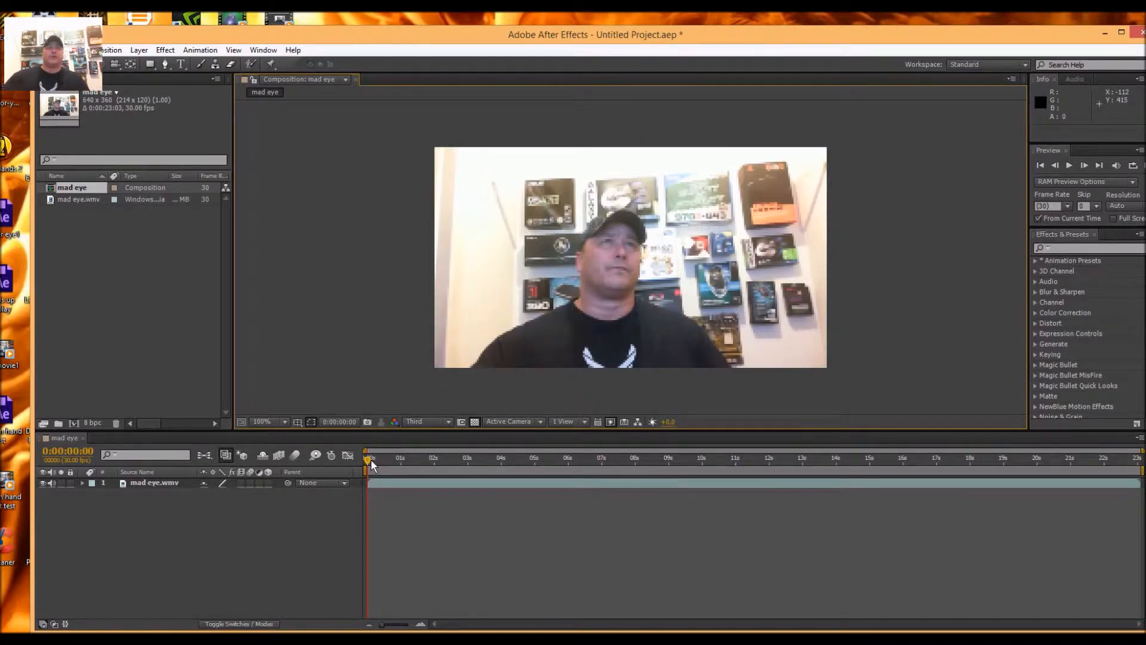
Move the current time of the mad eye composition to 0:00:15:29, where the man points beside his head.
left_click_drag(366, 468, 901, 459)
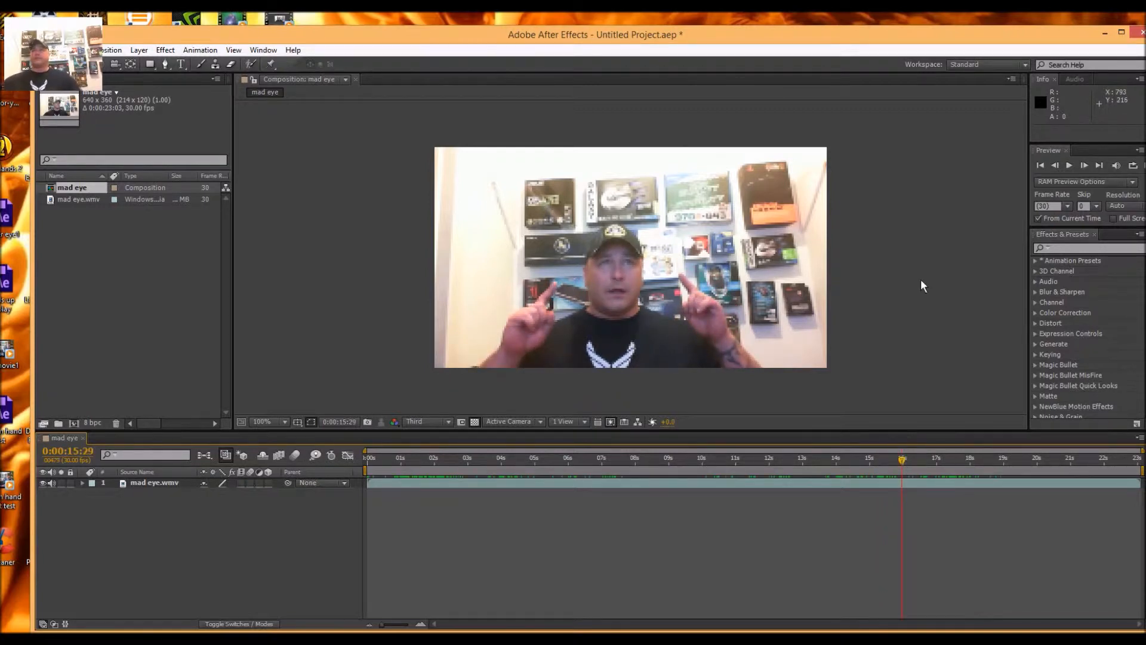
left_click_drag(904, 34, 887, 36)
double_click(887, 36)
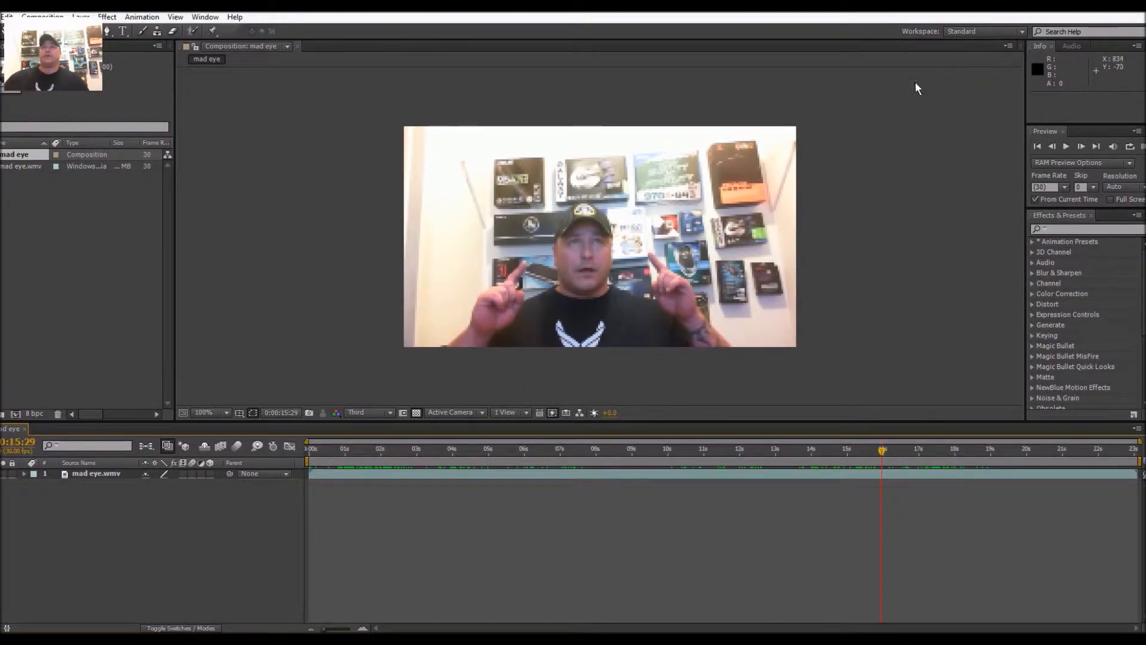
left_click(1118, 12)
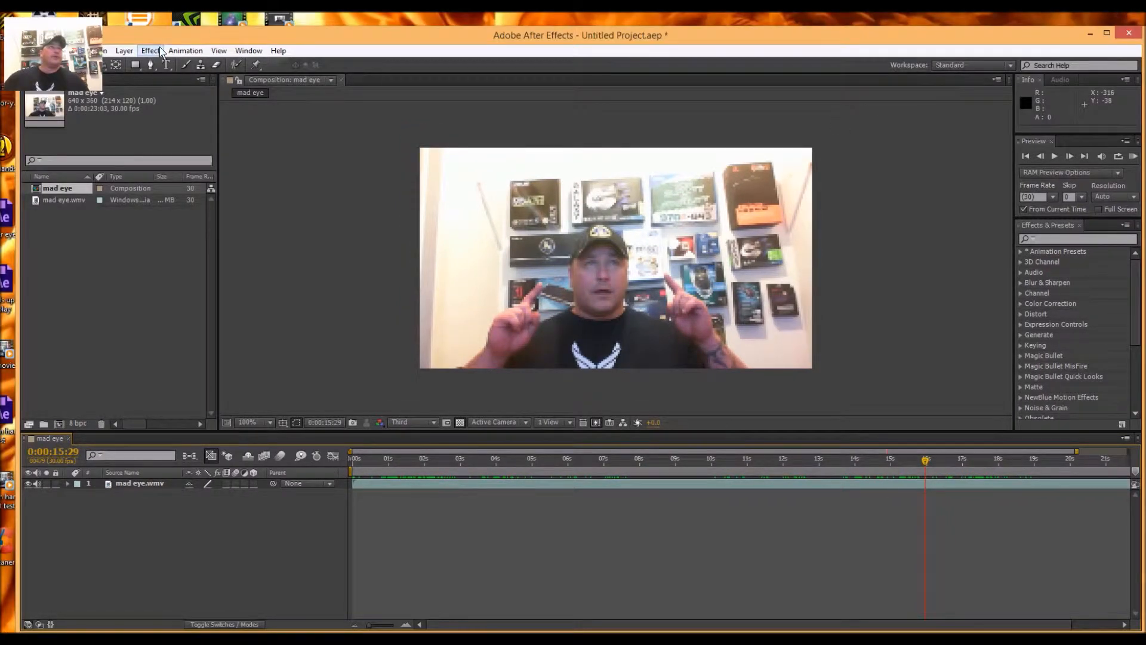
Create a deep blue solid layer at composition size, 640 x 360 px, keeping the suggested name.
left_click(125, 51)
mouse_move(150, 67)
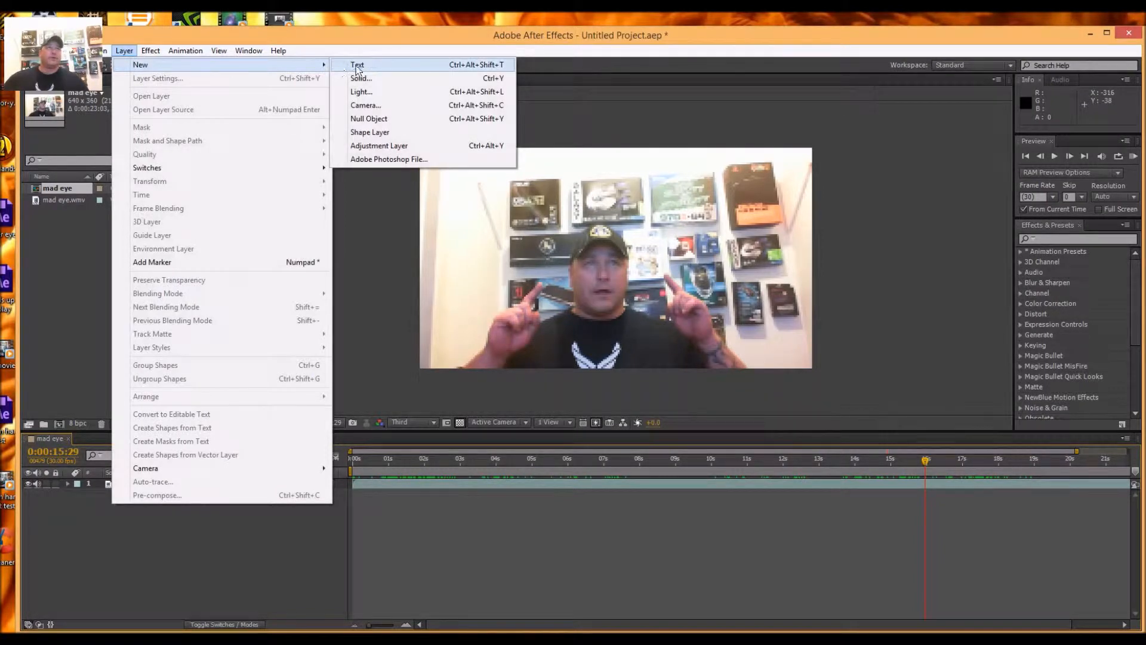
left_click(369, 81)
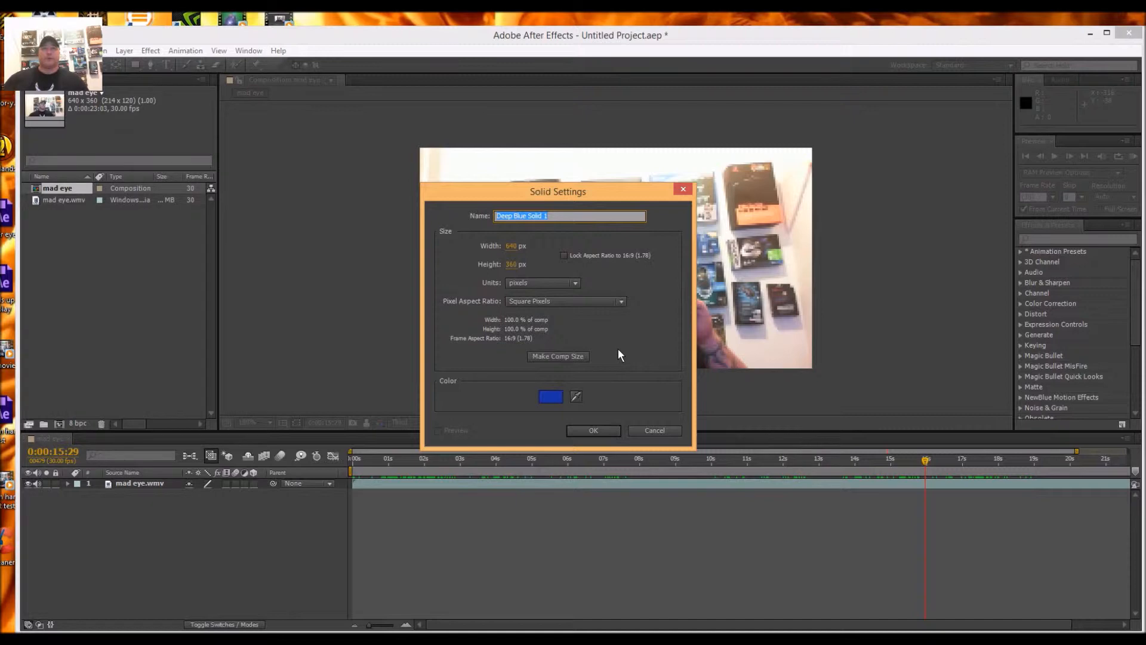
left_click(565, 357)
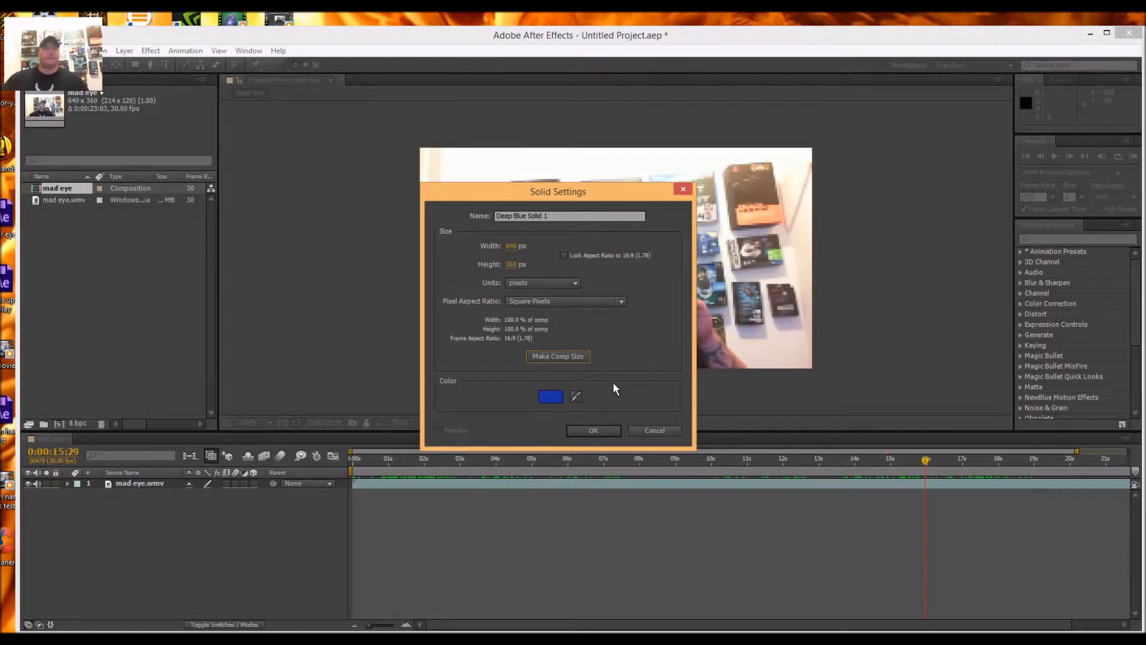
left_click(596, 430)
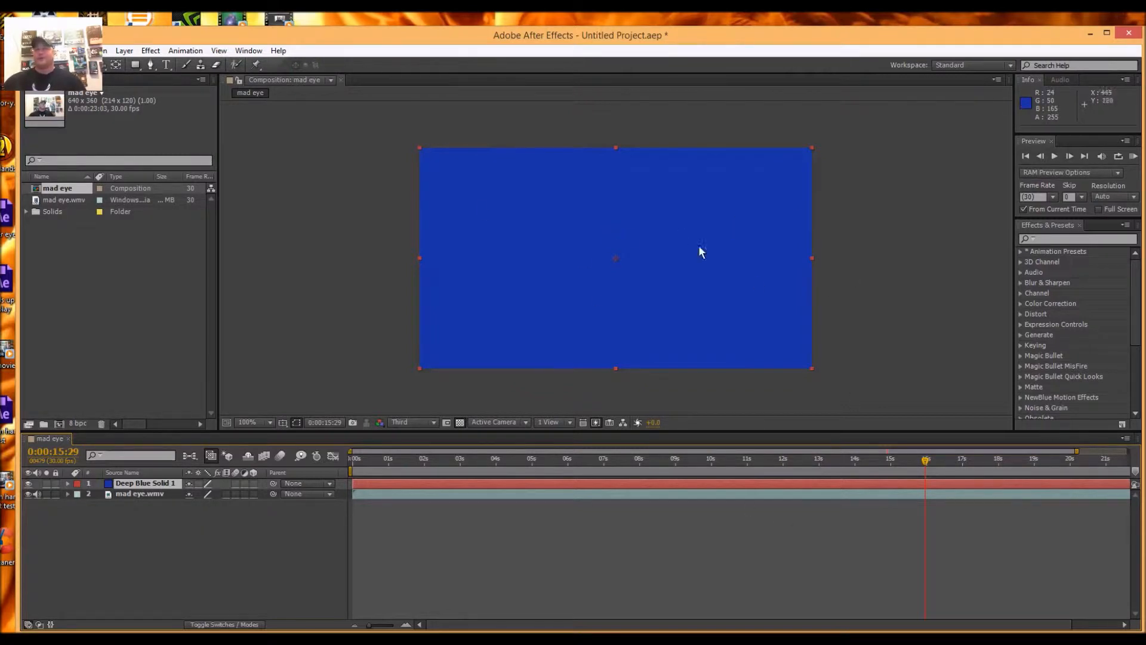
Duplicate the blue solid layer and trim the start of both copies to the current time, 0:00:15:29.
double_click(915, 483)
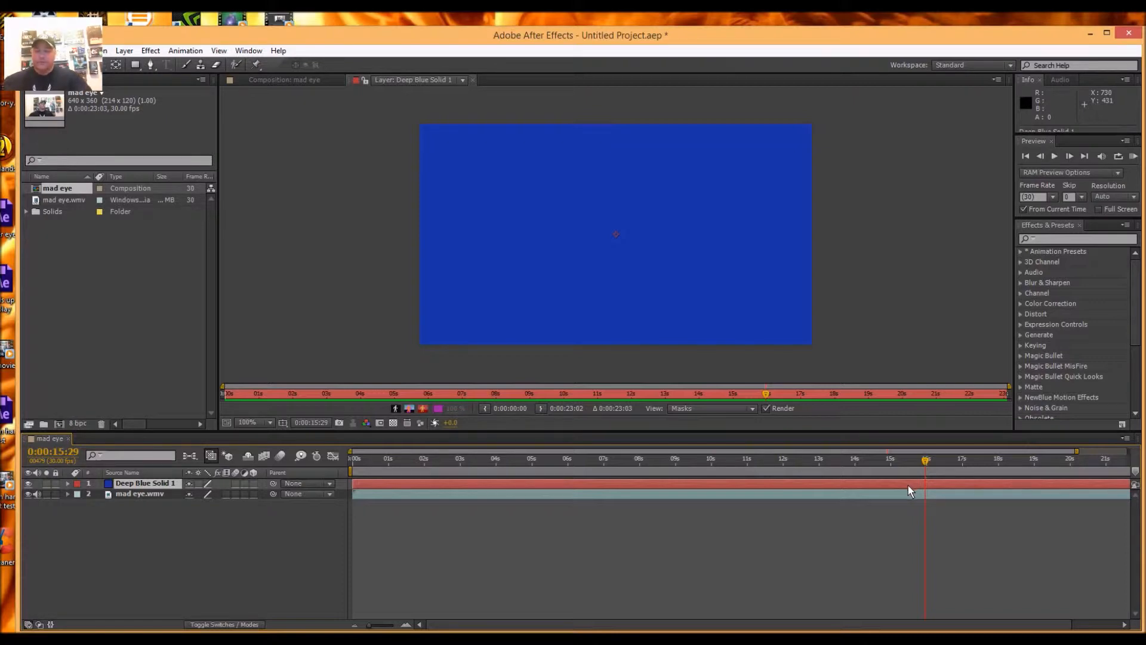
key("ctrl+d")
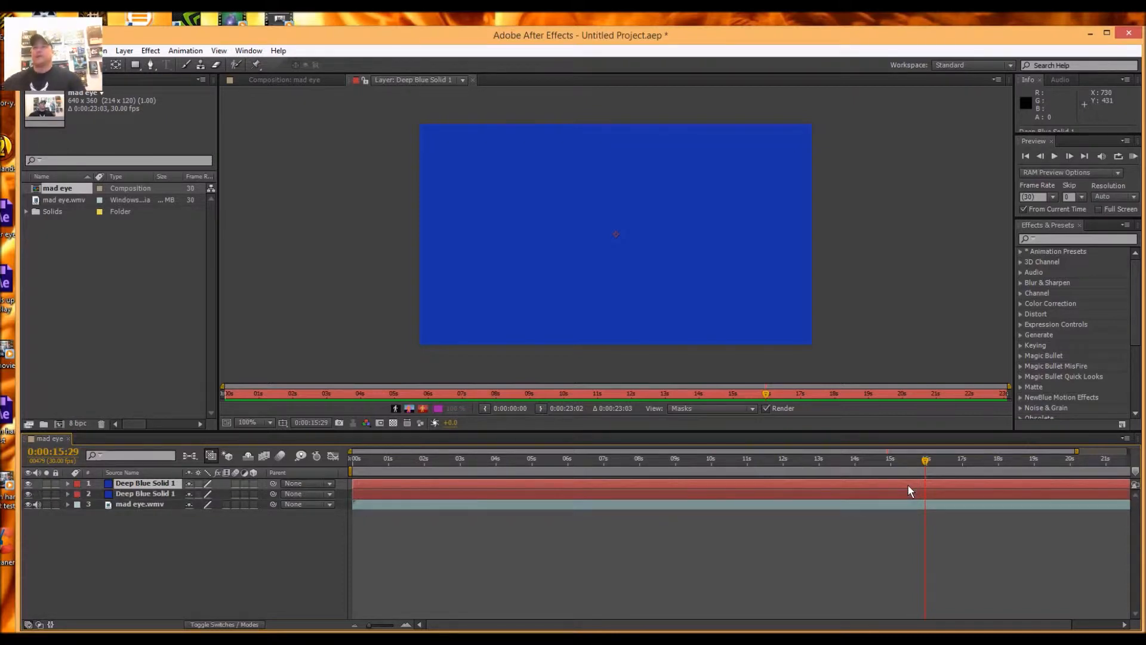
left_click(862, 495)
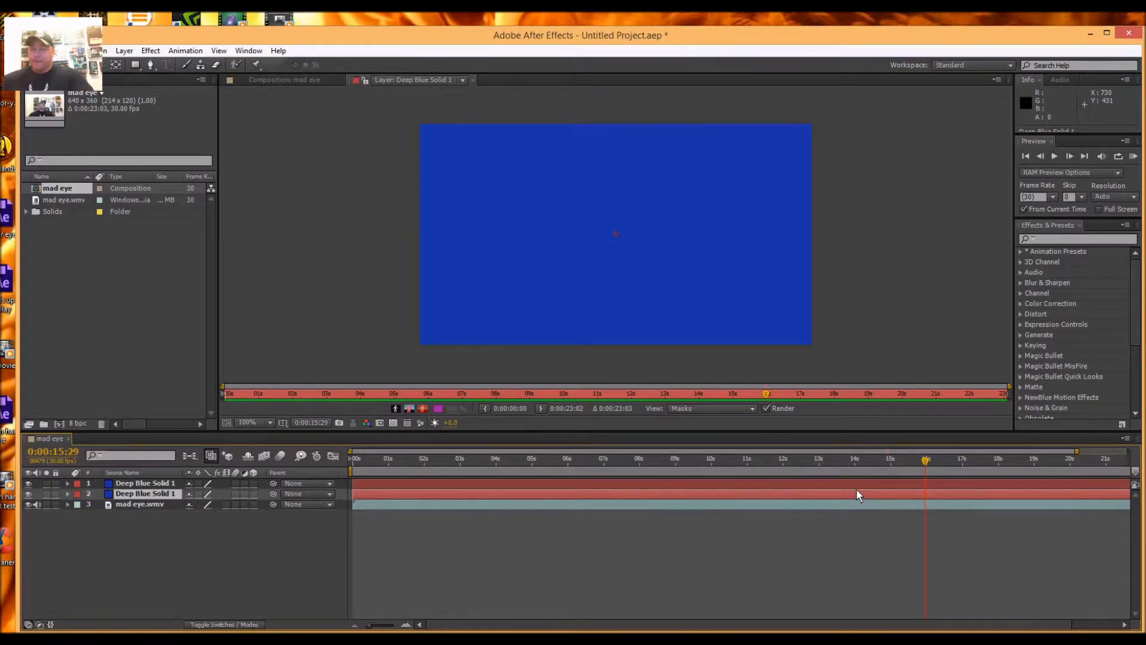
key("alt+bracketleft")
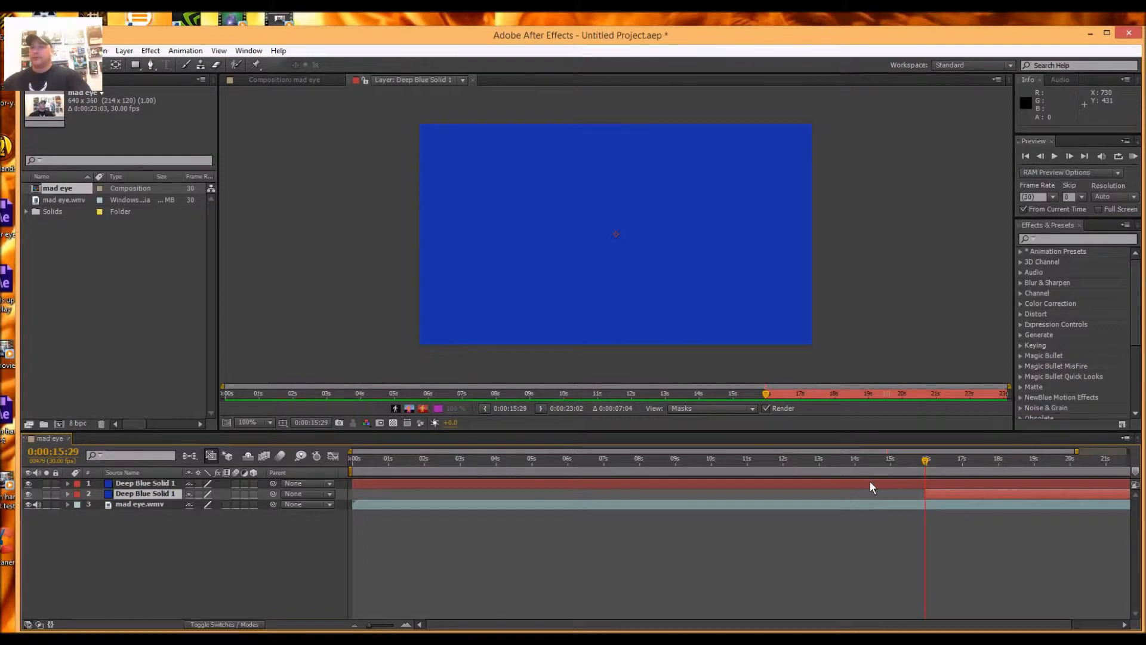
left_click(870, 483)
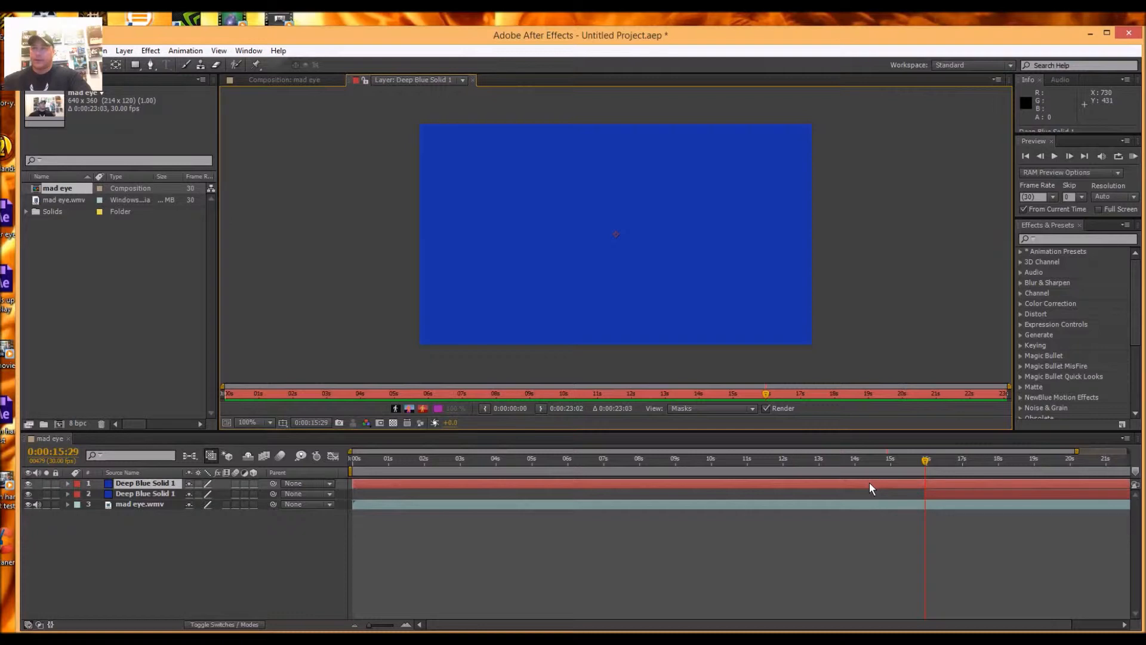
key("alt+bracketleft")
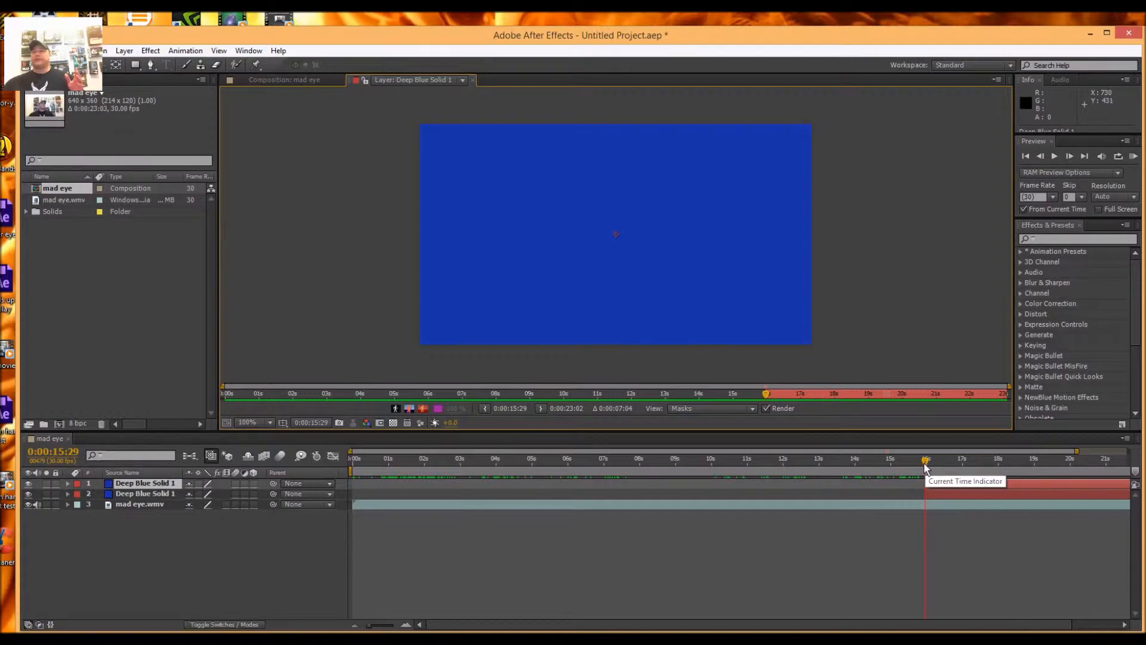
Switch back to the mad eye composition view and scrub across the solids' start, from 0:00:15:23 to 0:00:16:01.
left_click_drag(926, 462, 918, 462)
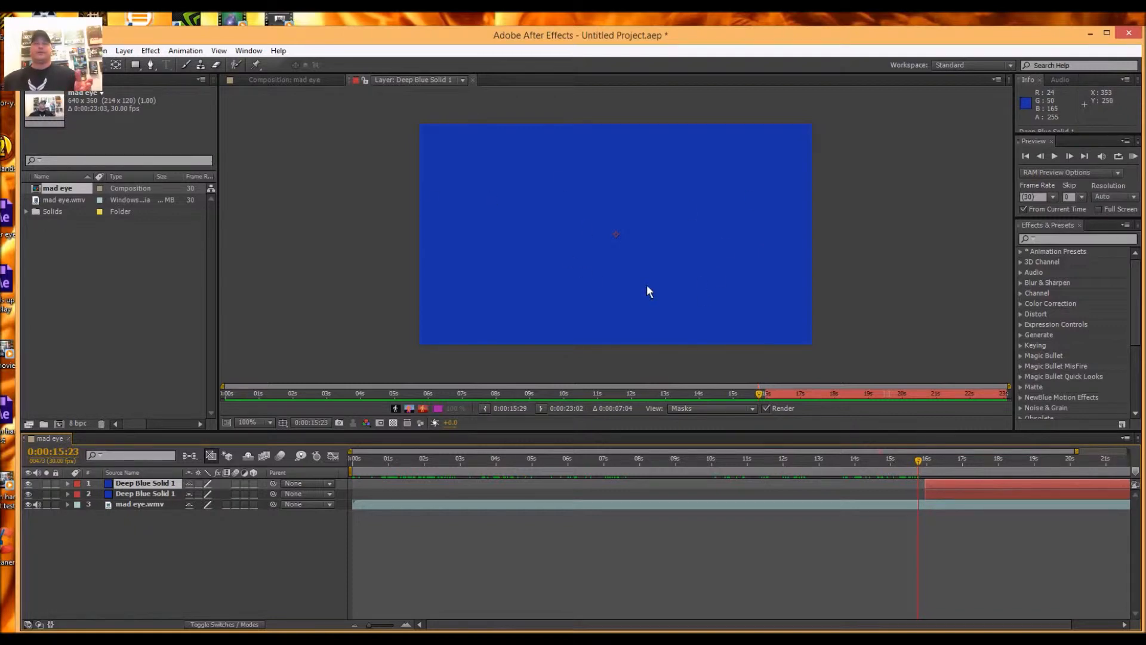
left_click(285, 79)
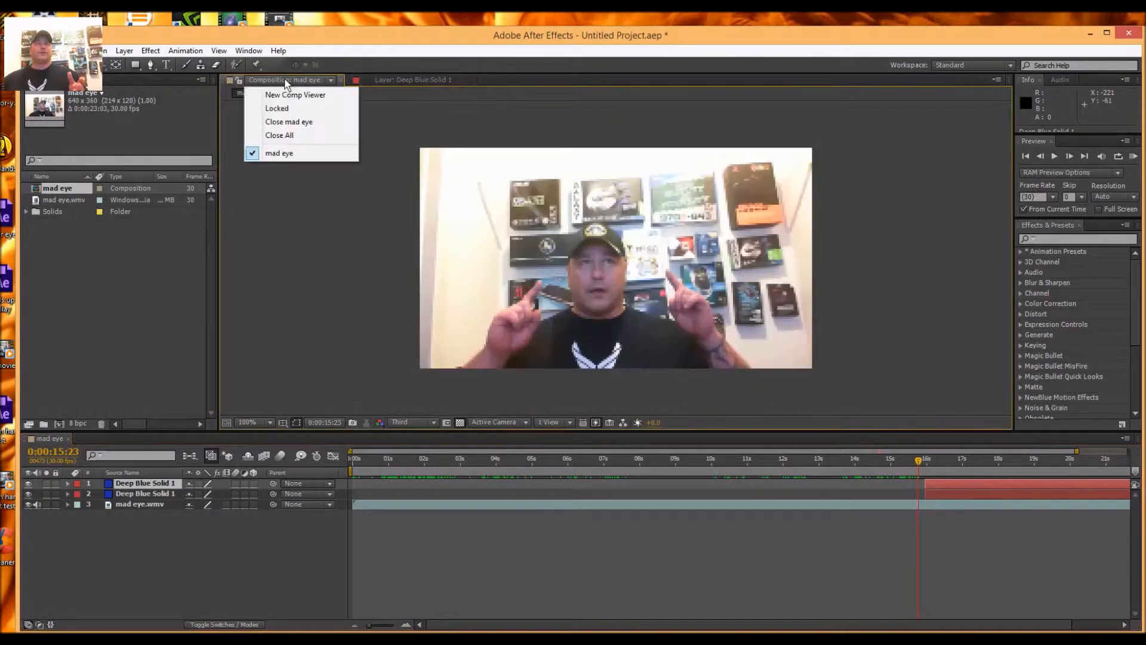
left_click(423, 117)
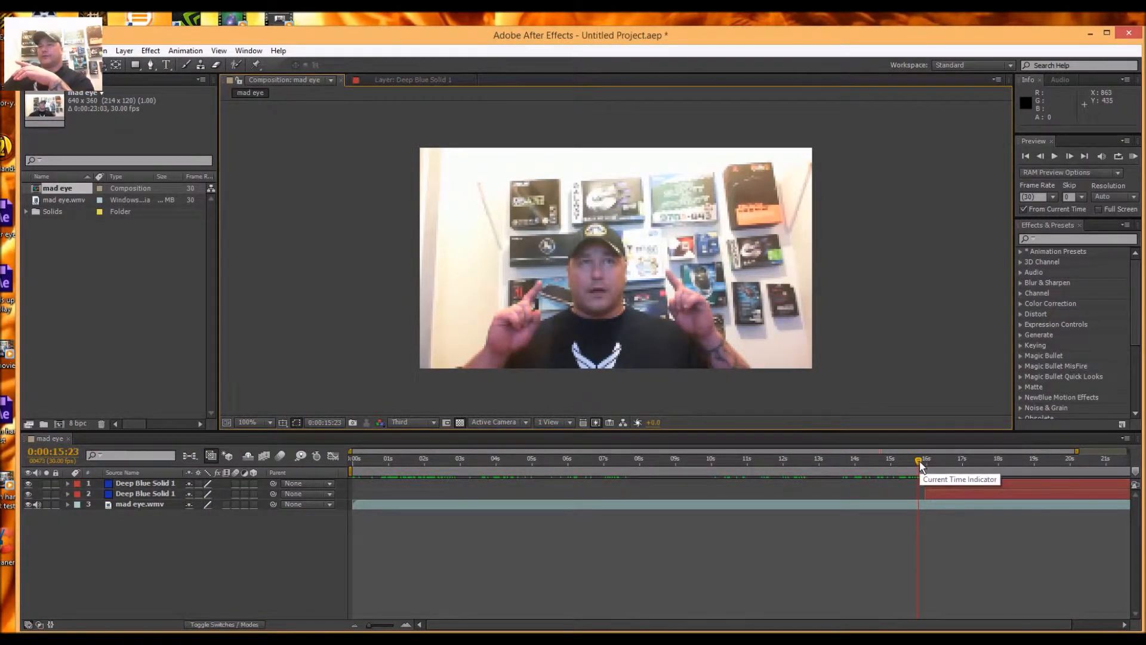
mouse_move(920, 461)
left_mouse_down()
mouse_move(940, 465)
mouse_move(918, 466)
mouse_move(929, 466)
left_mouse_up()
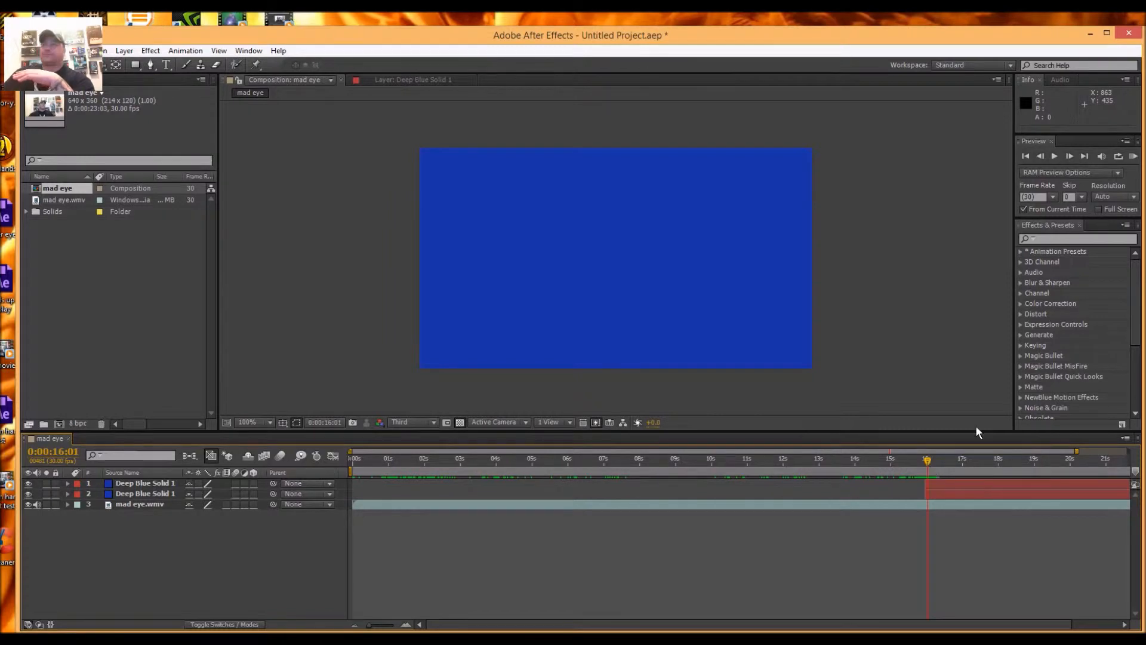
Search the effects for "flare" and apply Lens Flare to both blue solid layers.
left_click(1056, 239)
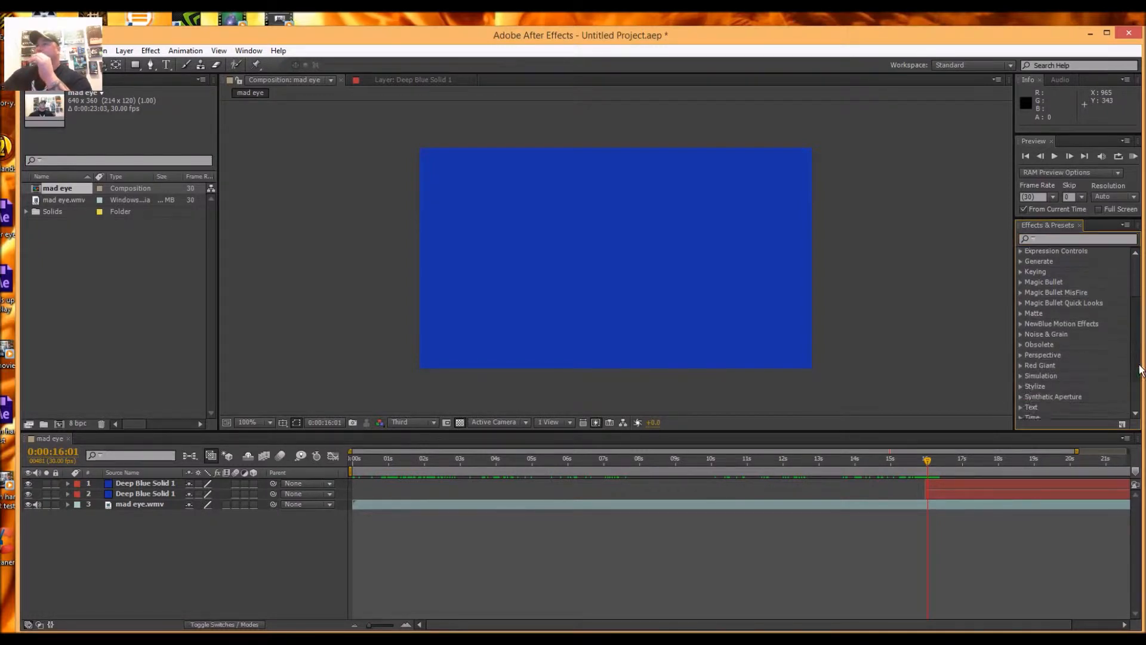
scroll(1136, 328, "down", 4)
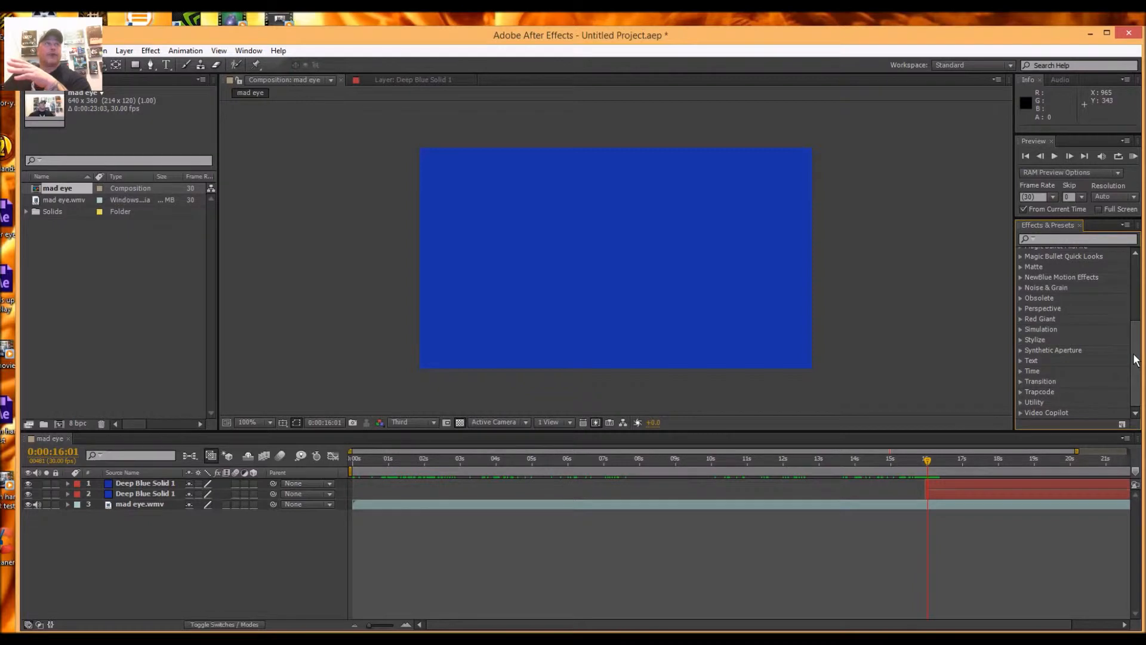
left_click(1063, 238)
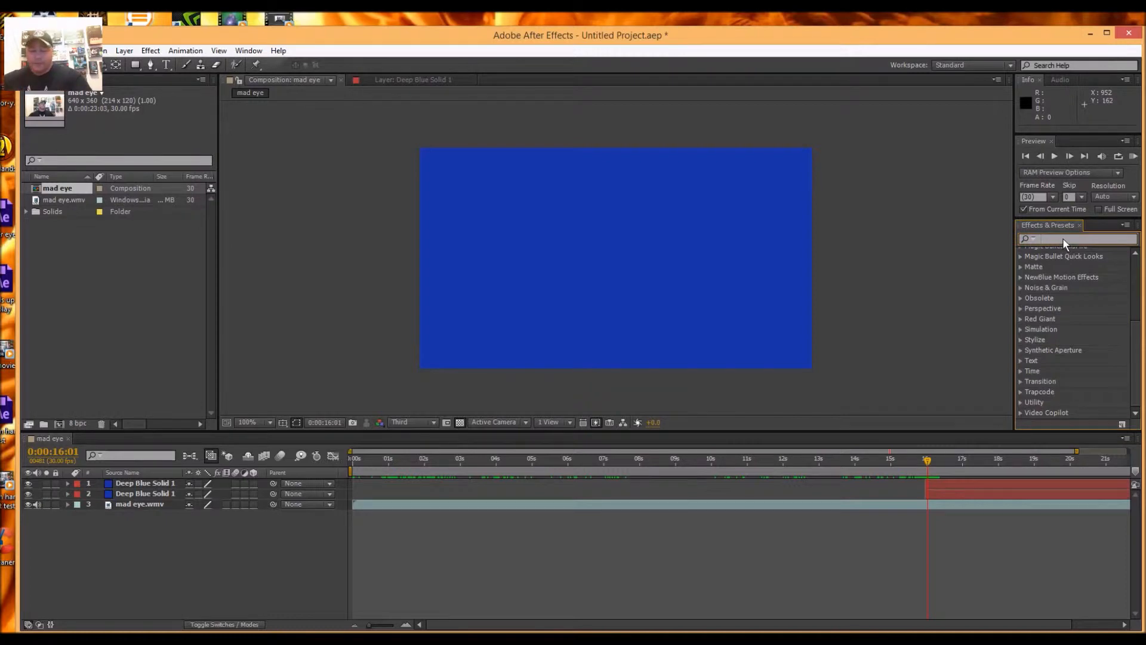
type("flare")
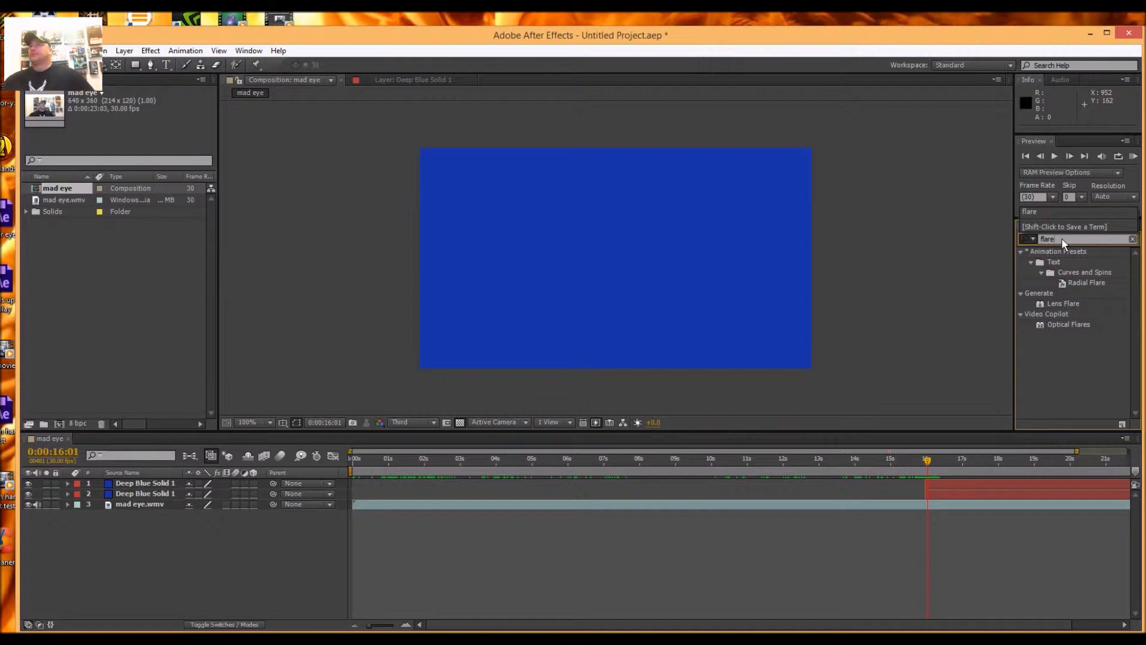
left_click(1058, 299)
left_click(1066, 305)
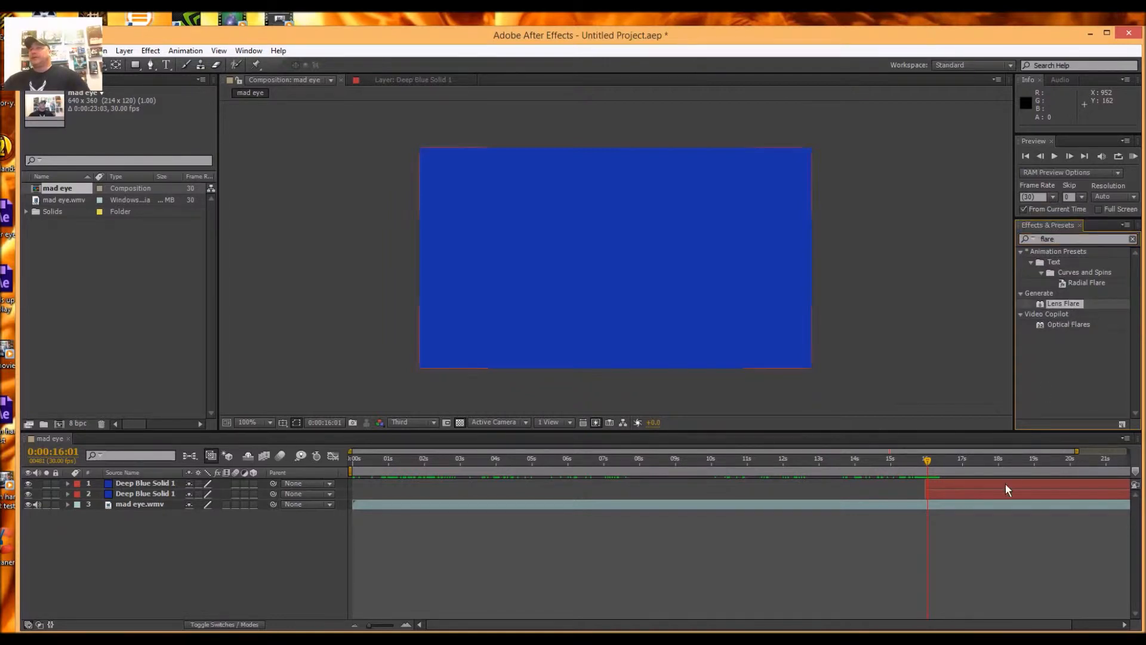
left_click(1074, 393)
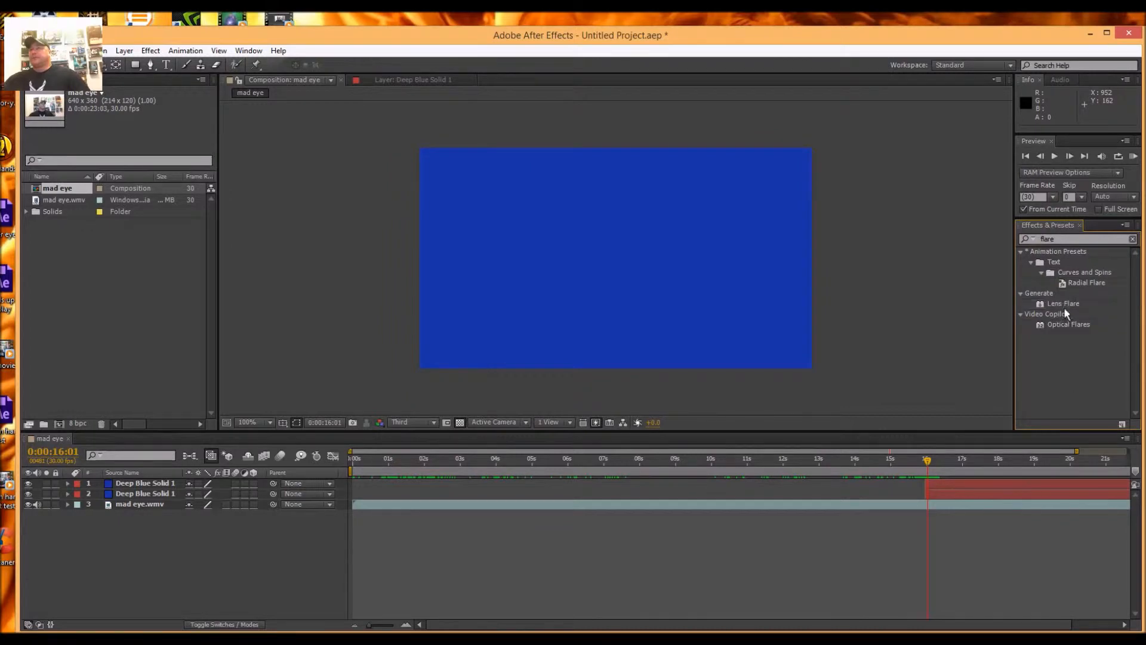
left_click_drag(1072, 300, 1072, 301)
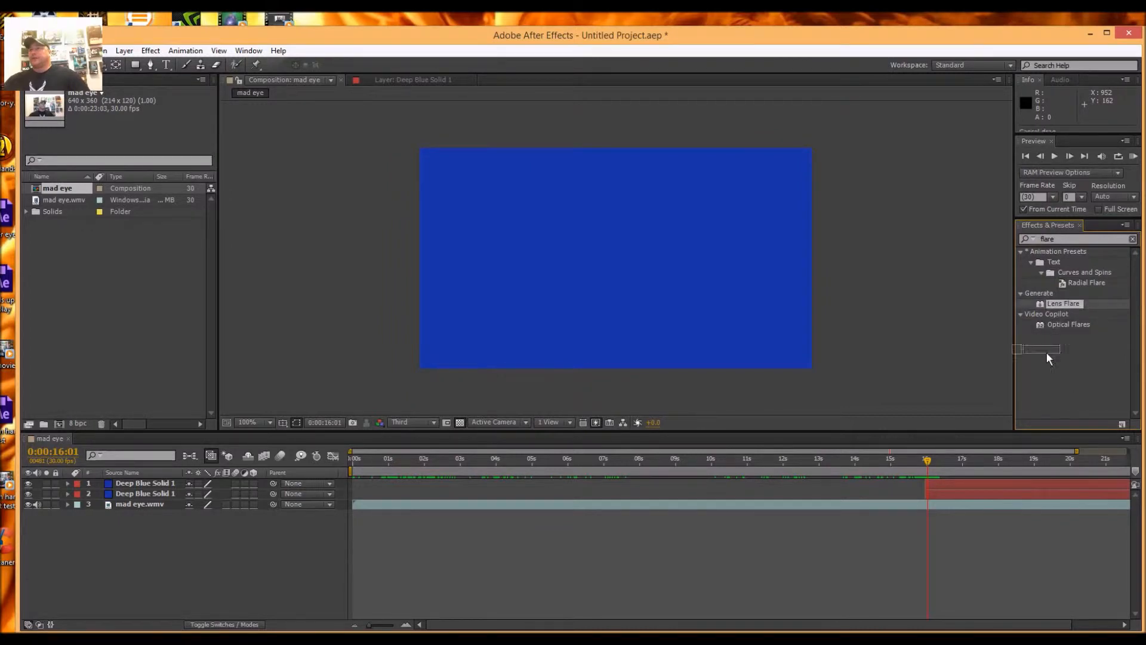
left_click_drag(1015, 455, 1002, 480)
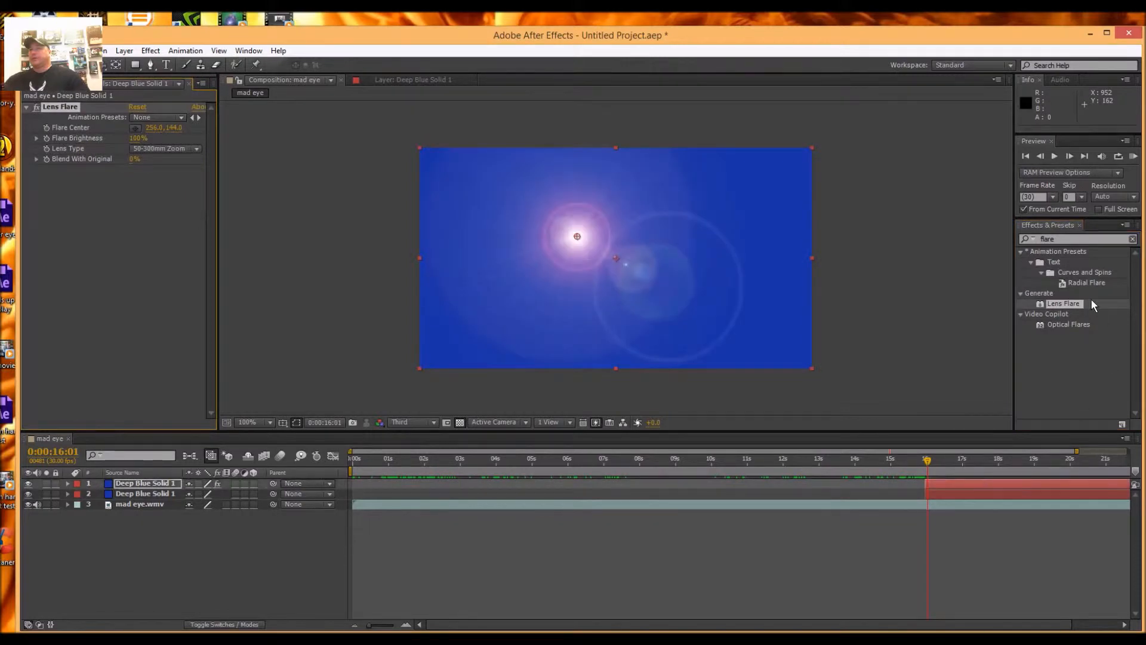
left_click(1084, 374)
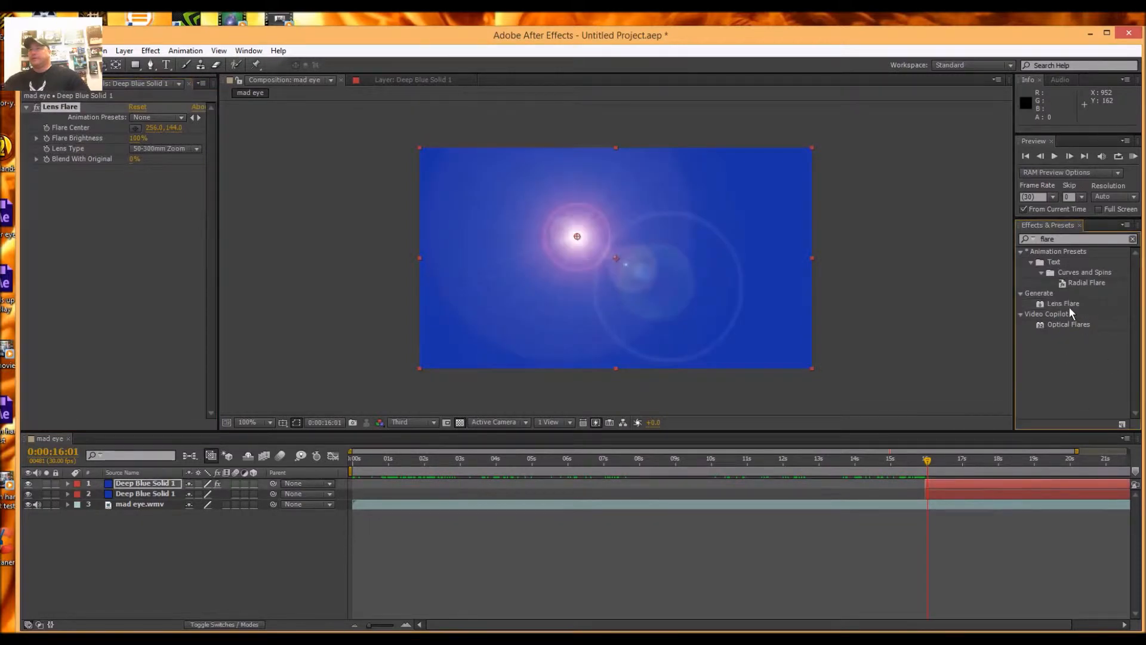
left_click_drag(1069, 303, 979, 493)
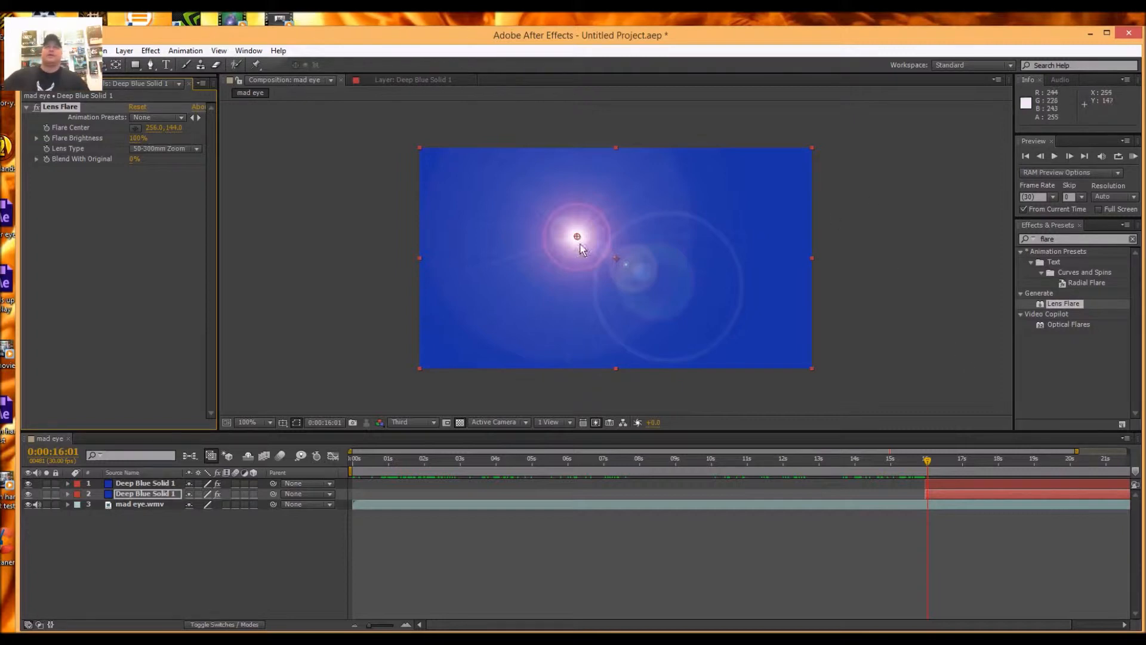
Move the lower solid's flare center to about 415, 111 and turn both blue solids into adjustment layers.
left_click_drag(578, 239, 675, 216)
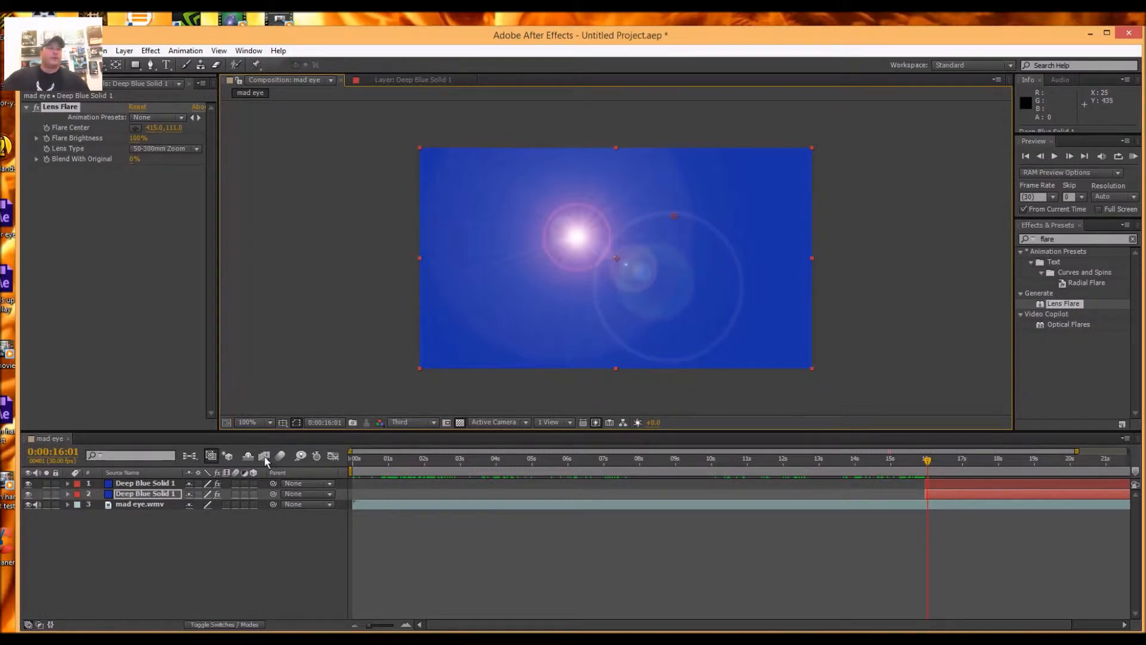
left_click(244, 483)
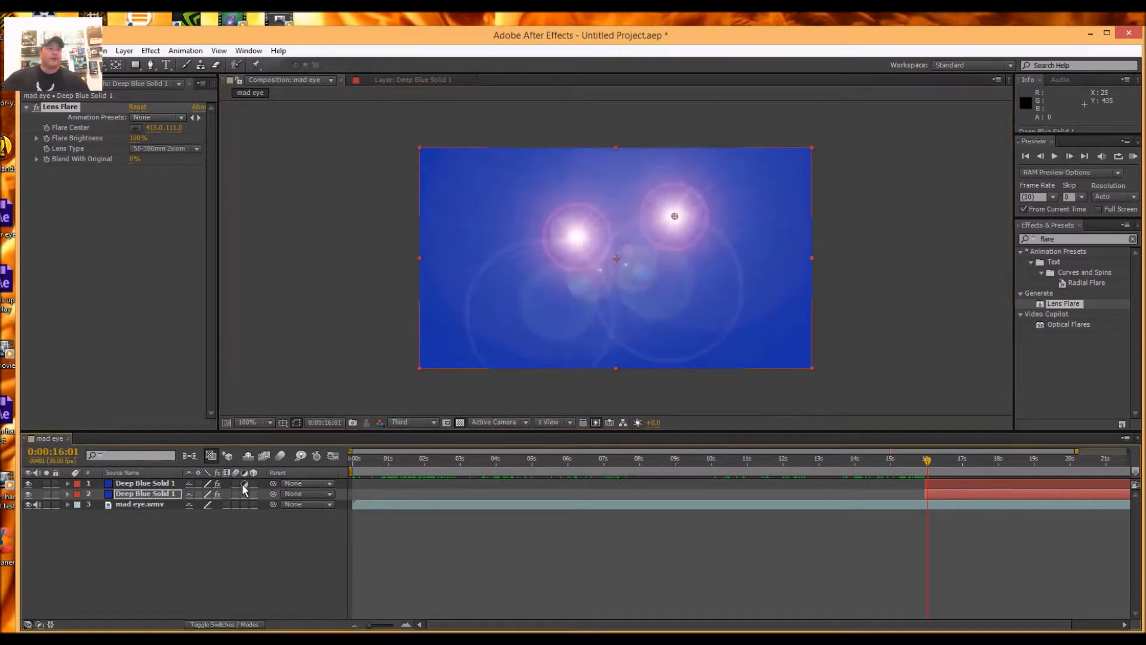
left_click(243, 493)
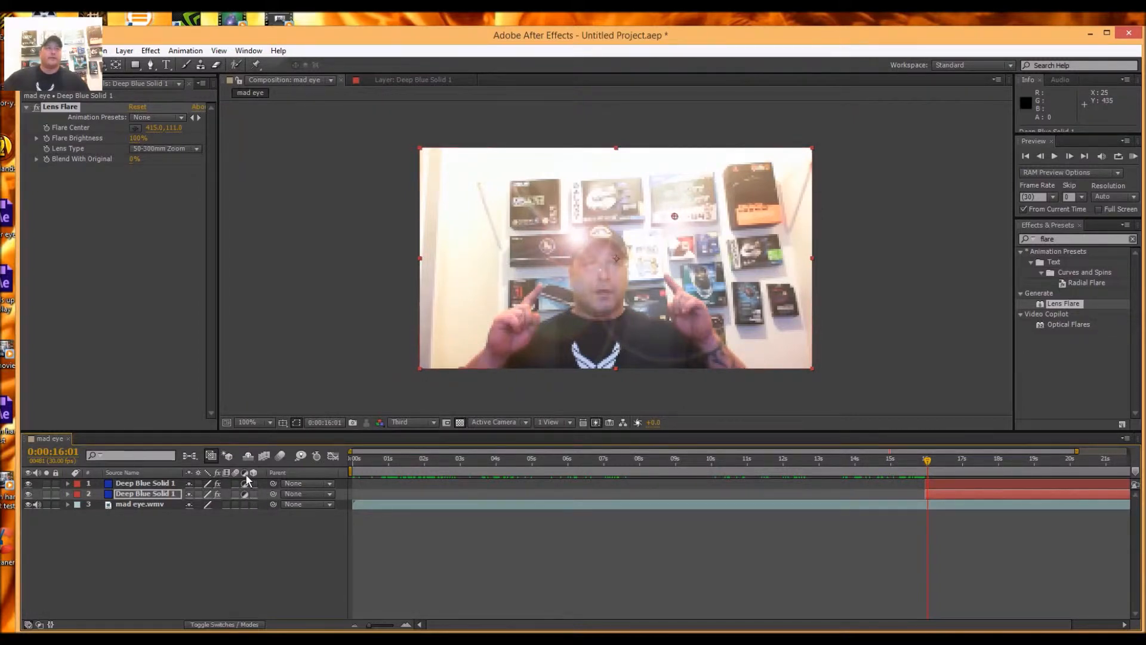
left_click(245, 493)
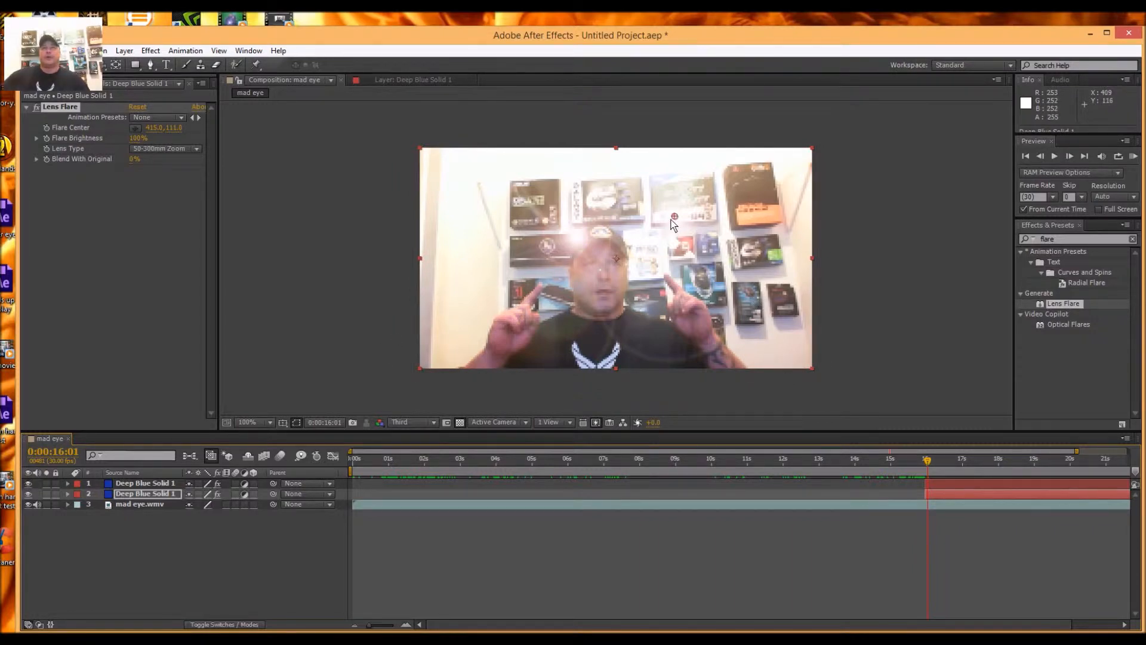
Lower the second solid's flare to beside the man's head and enlarge that layer beyond all edges of the frame.
mouse_move(673, 218)
left_mouse_down()
mouse_move(703, 246)
mouse_move(628, 294)
mouse_move(733, 264)
mouse_move(624, 284)
mouse_move(758, 251)
mouse_move(677, 237)
mouse_move(716, 206)
mouse_move(687, 202)
mouse_move(696, 216)
mouse_move(689, 204)
left_mouse_up()
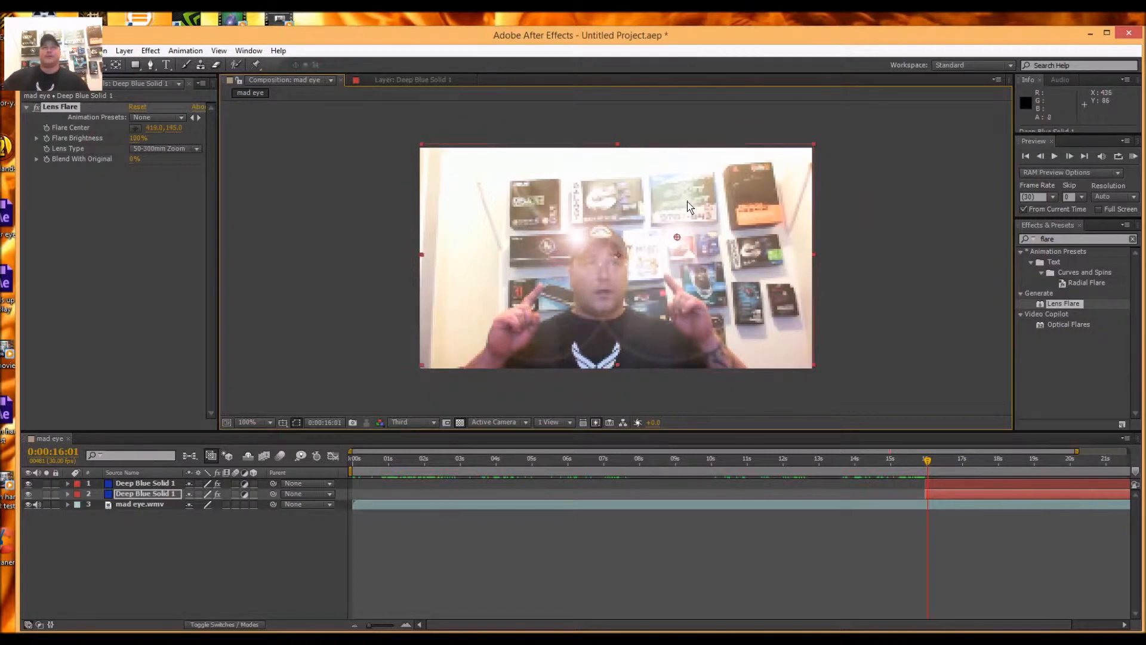
double_click(813, 145)
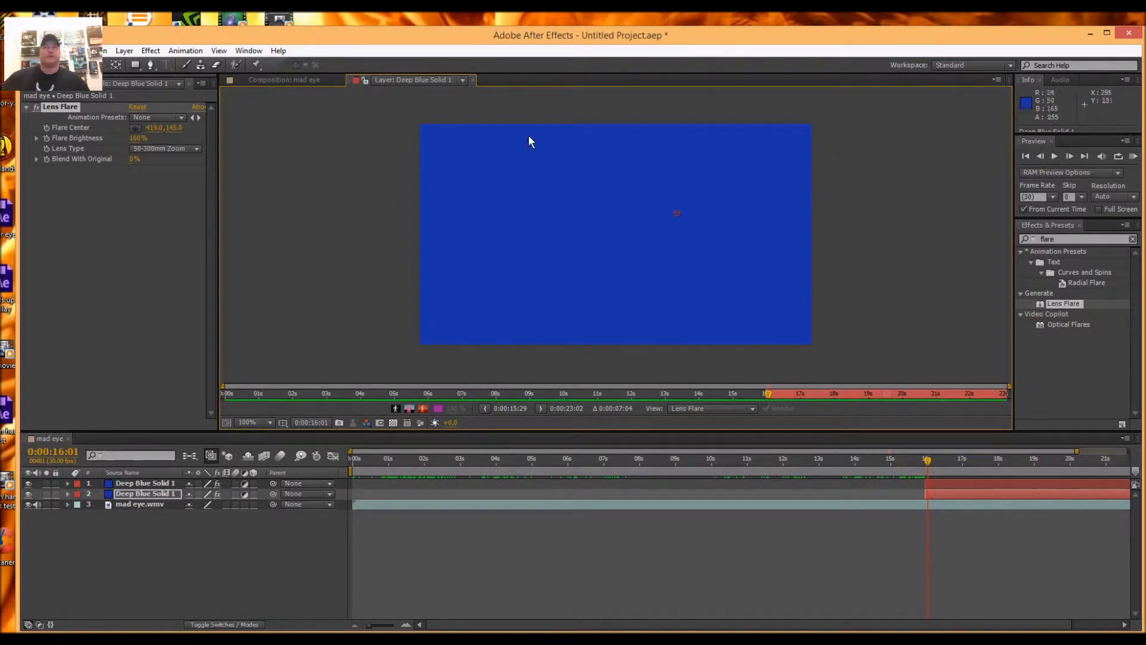
left_click(310, 80)
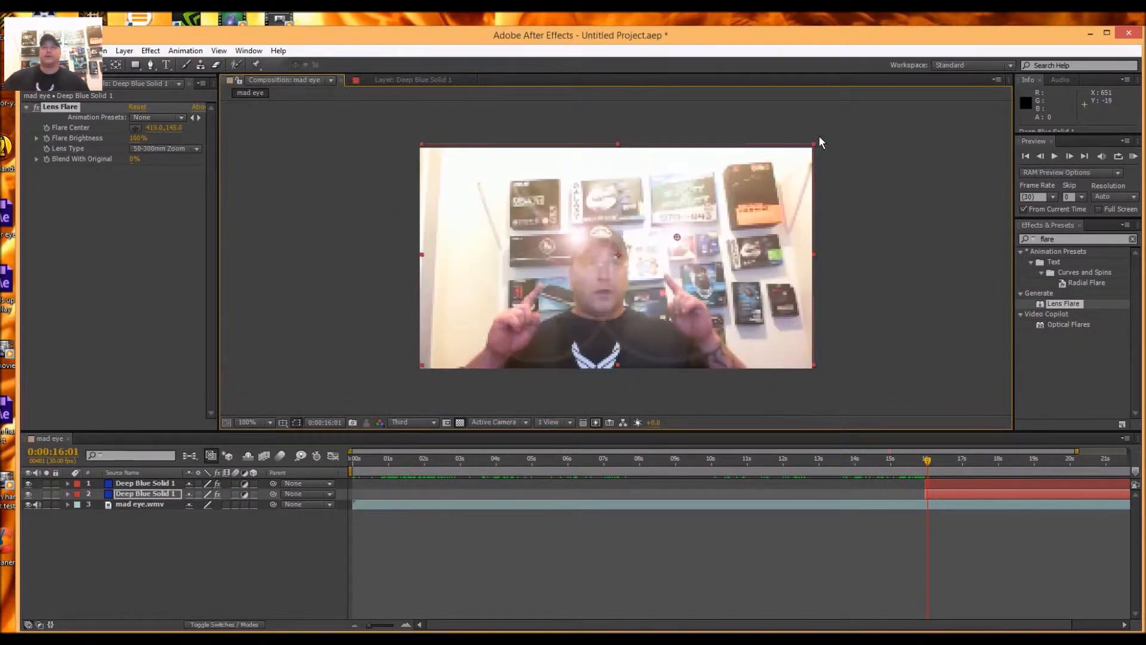
left_click_drag(814, 145, 885, 114)
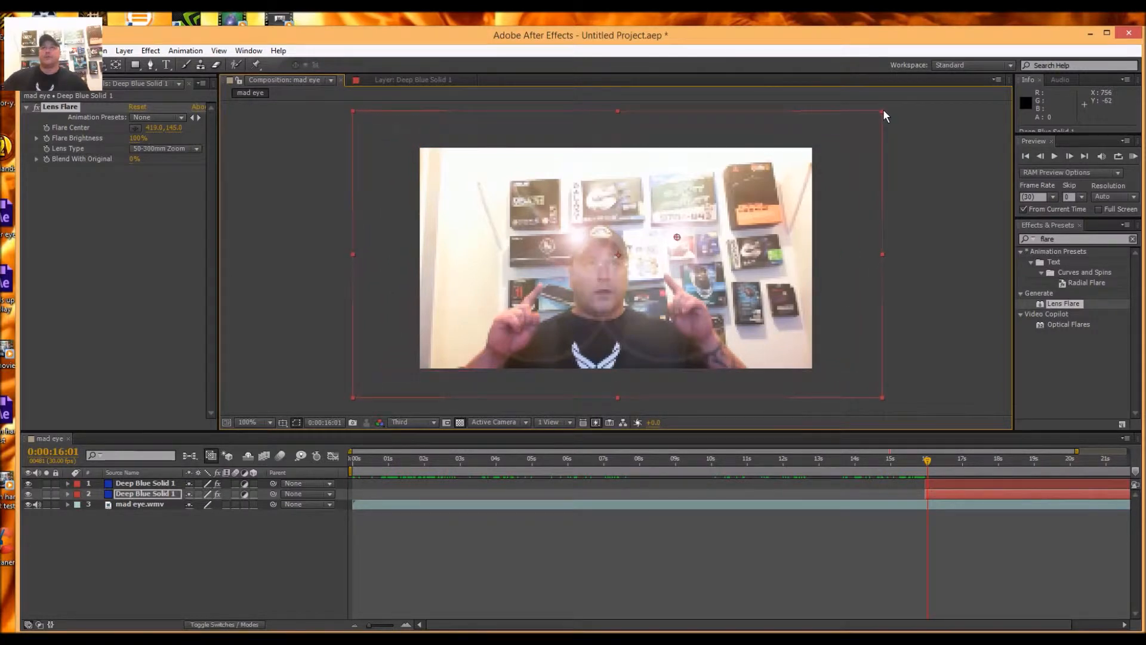
Enlarge the upper blue solid layer beyond all edges of the frame, roughly matching the lower solid's size.
double_click(955, 482)
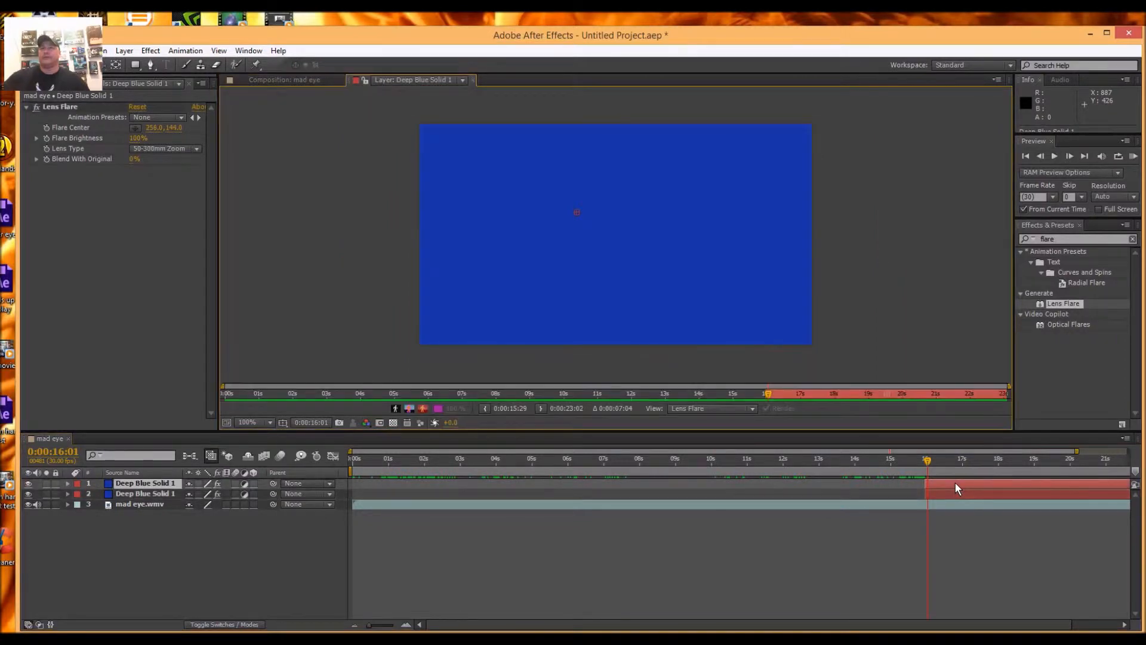
left_click(310, 80)
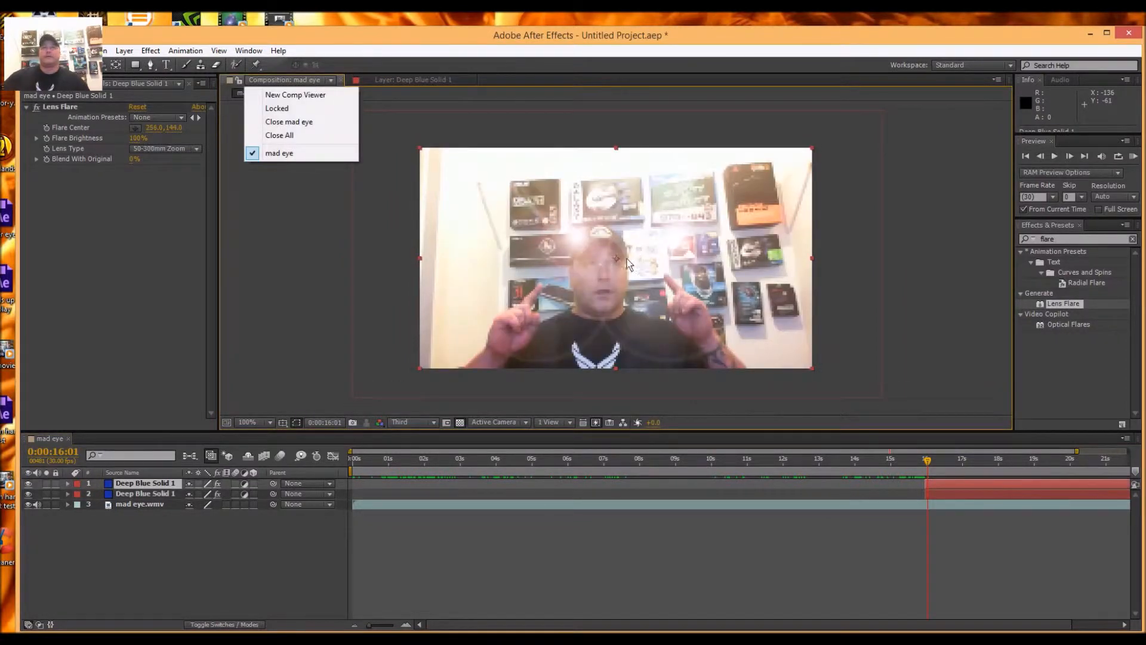
double_click(812, 148)
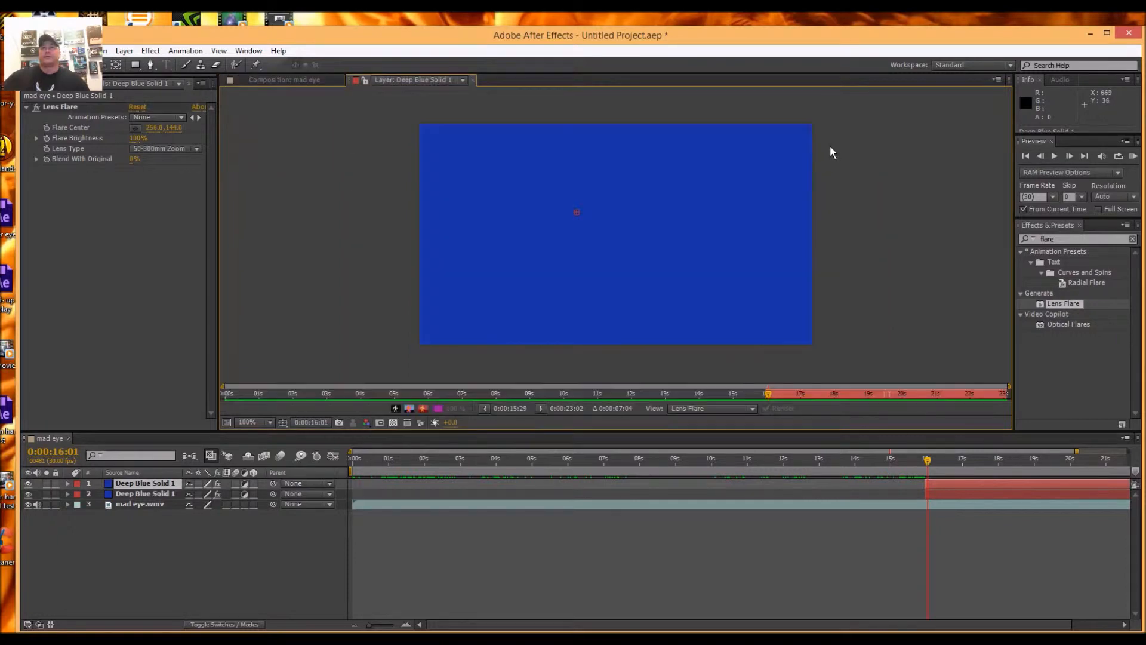
left_click(335, 78)
left_click_drag(811, 151, 887, 120)
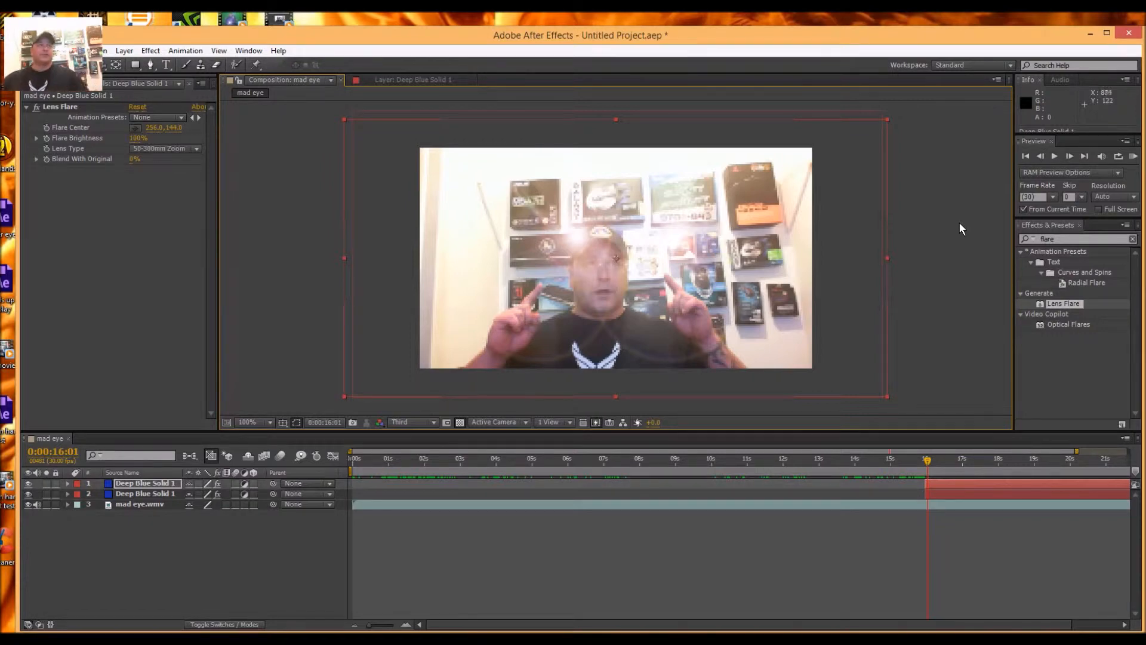
left_click(954, 239)
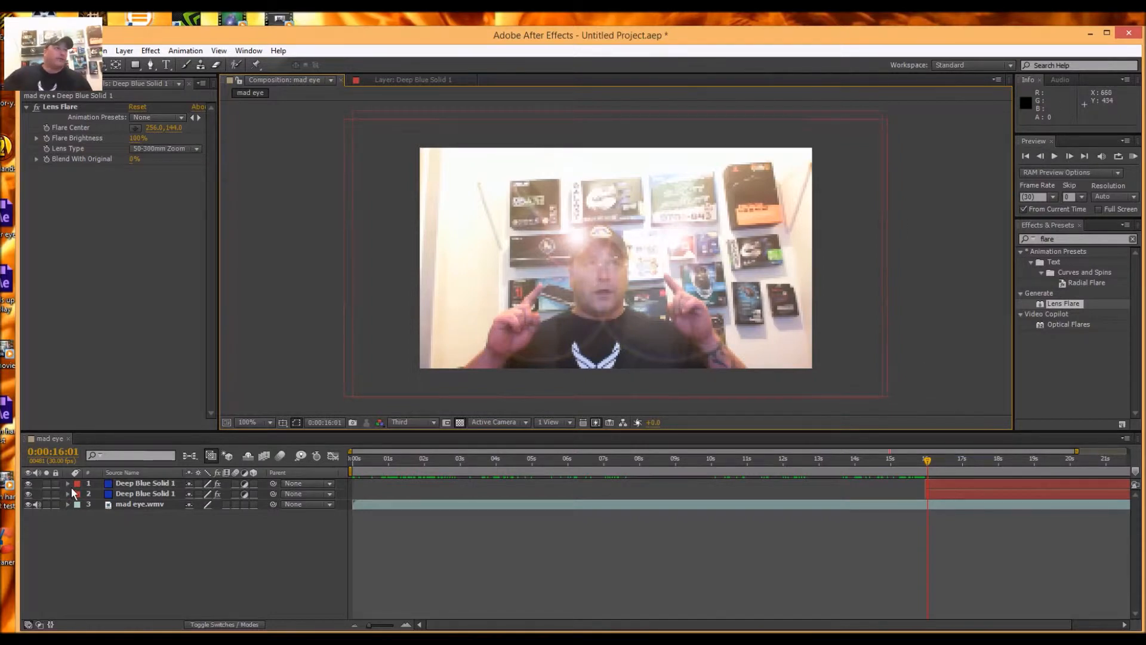
Delete the upper blue solid layer and duplicate the remaining enlarged solid with its lens flare.
left_click(141, 484)
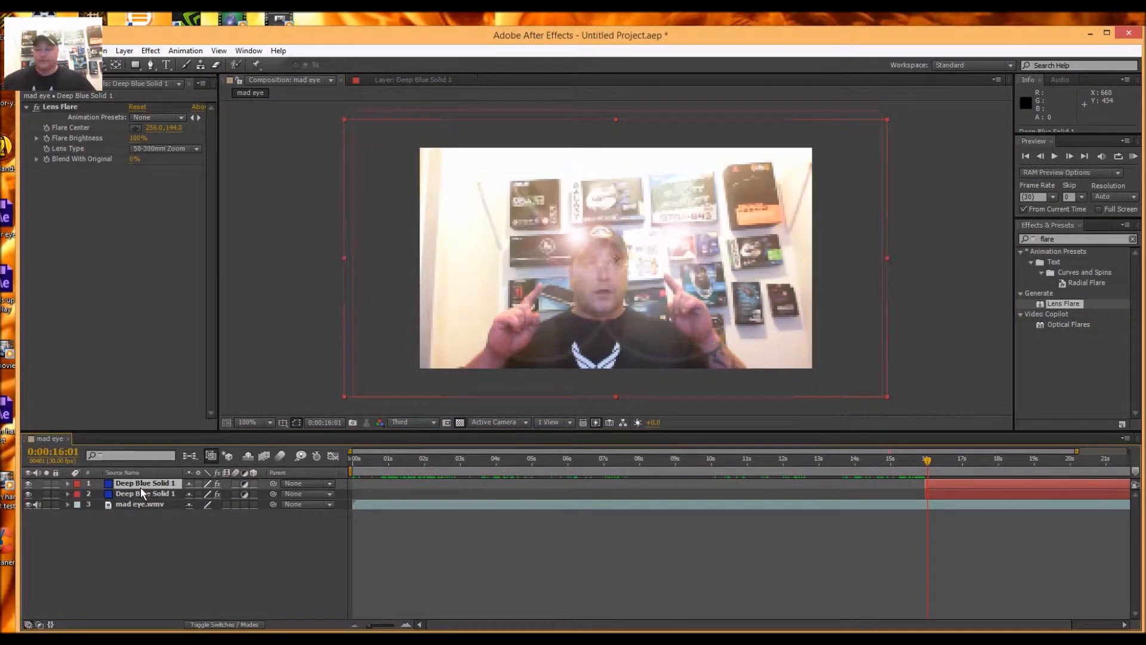
key("Delete")
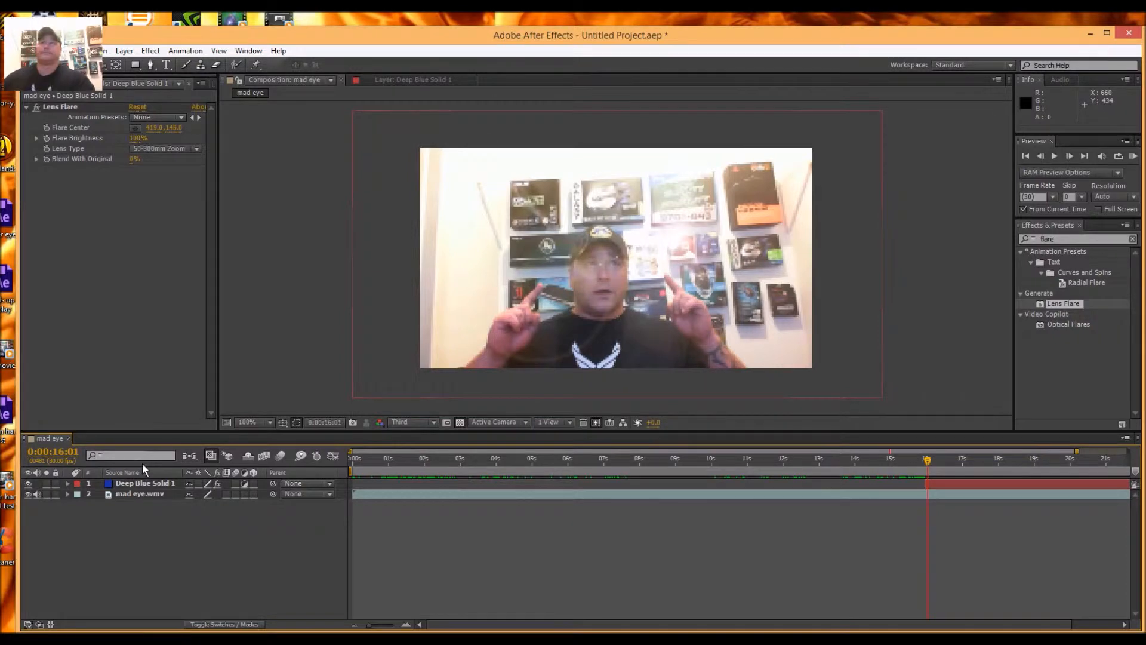
left_click(937, 485)
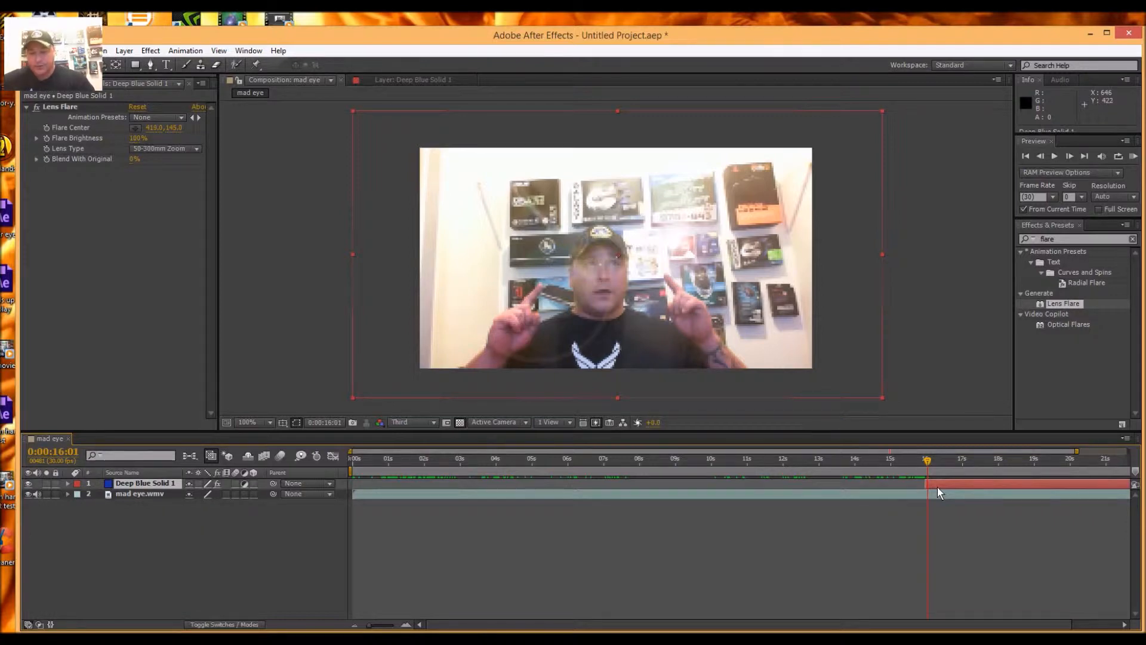
key("ctrl+d")
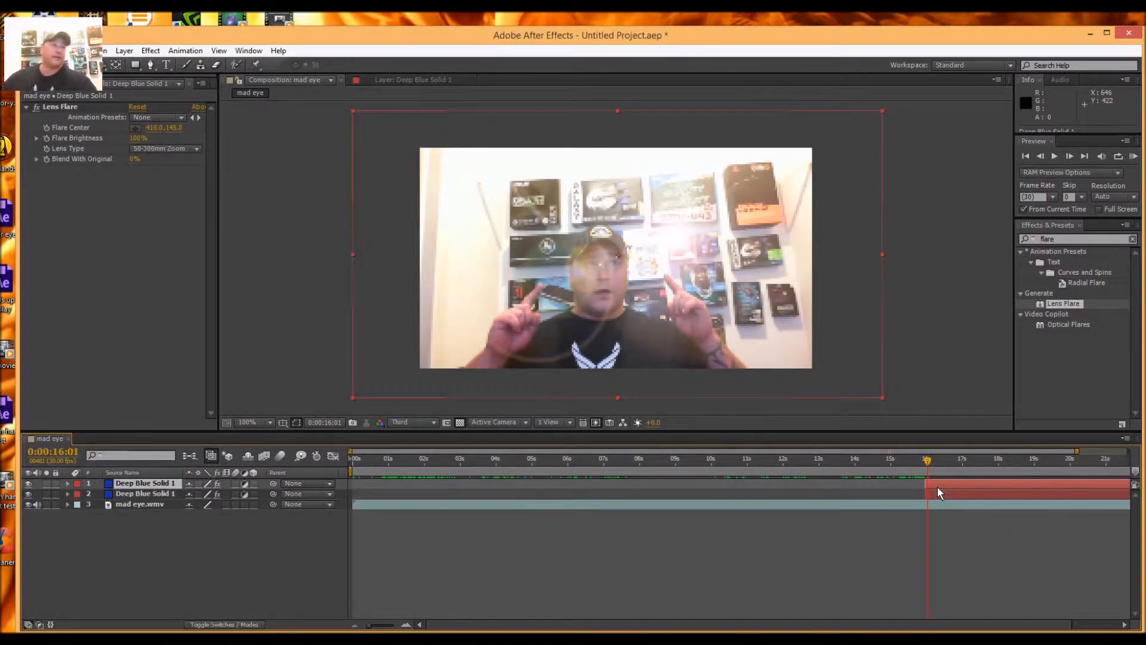
Expand the properties of both blue solid layers and rename the lower one eye1.
left_click(1019, 495)
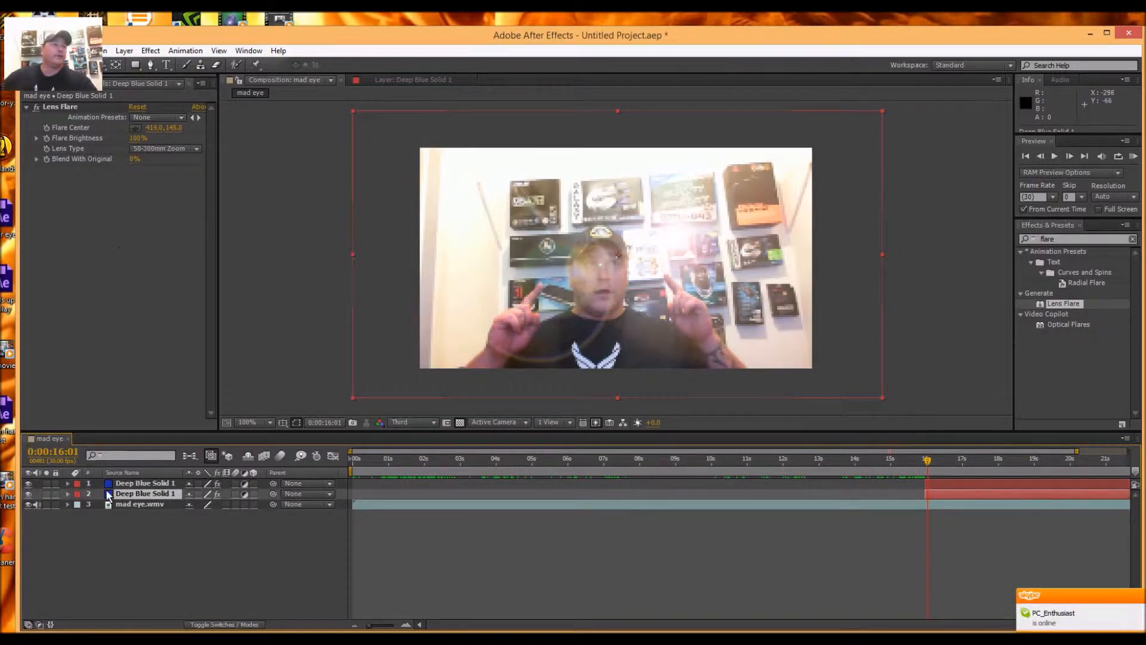
left_click(68, 493)
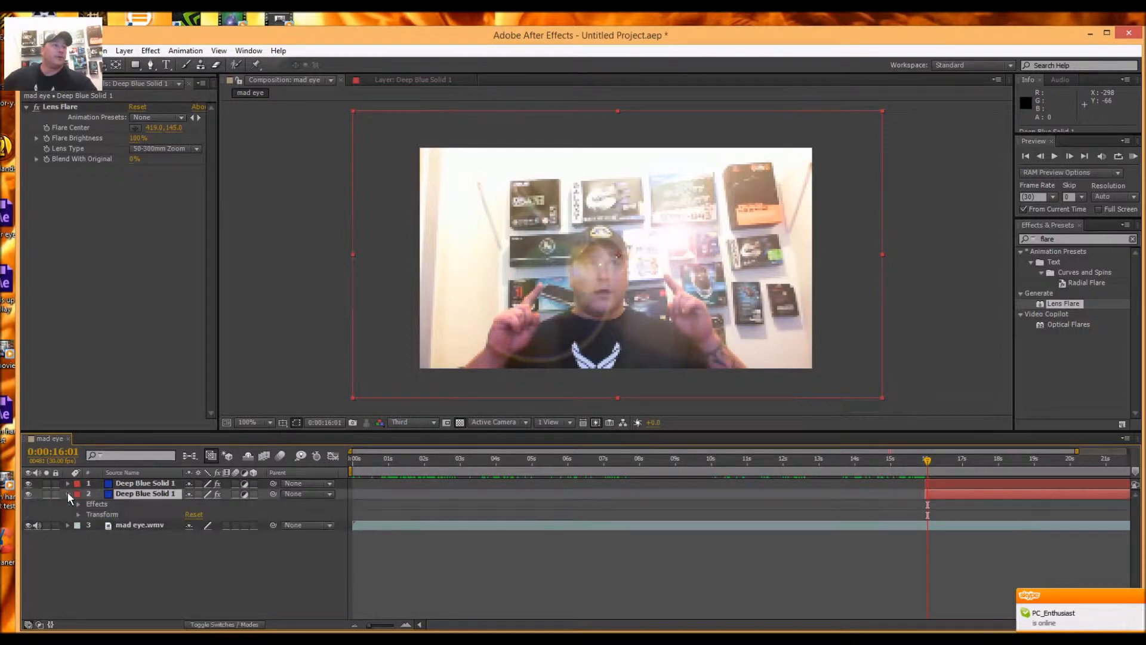
left_click(67, 483)
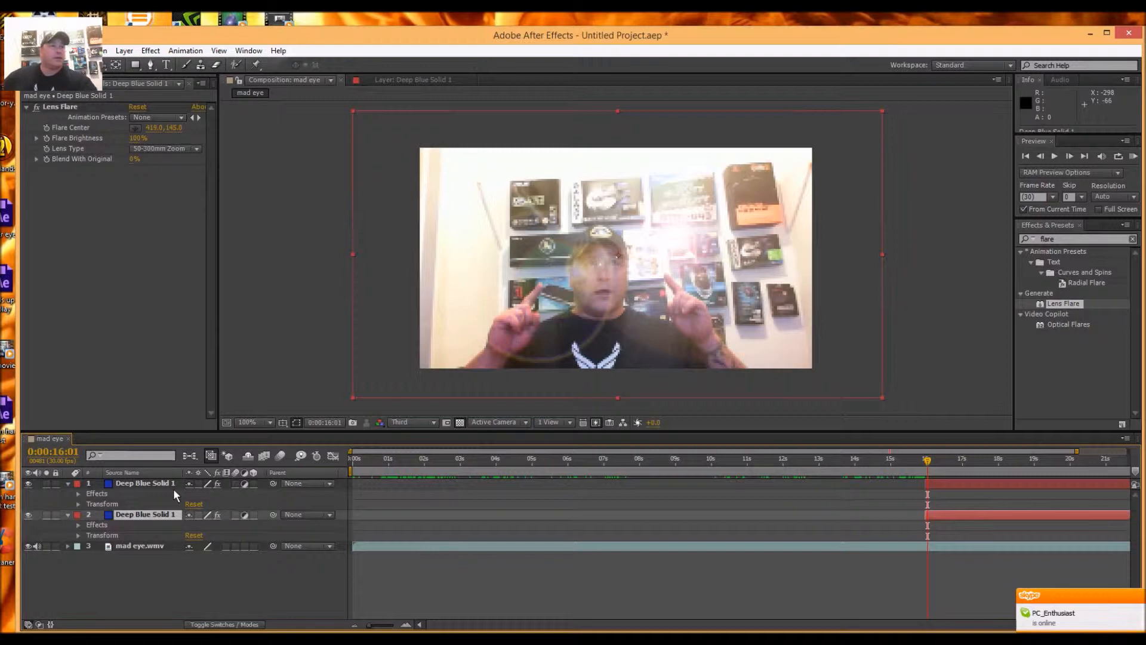
right_click(156, 518)
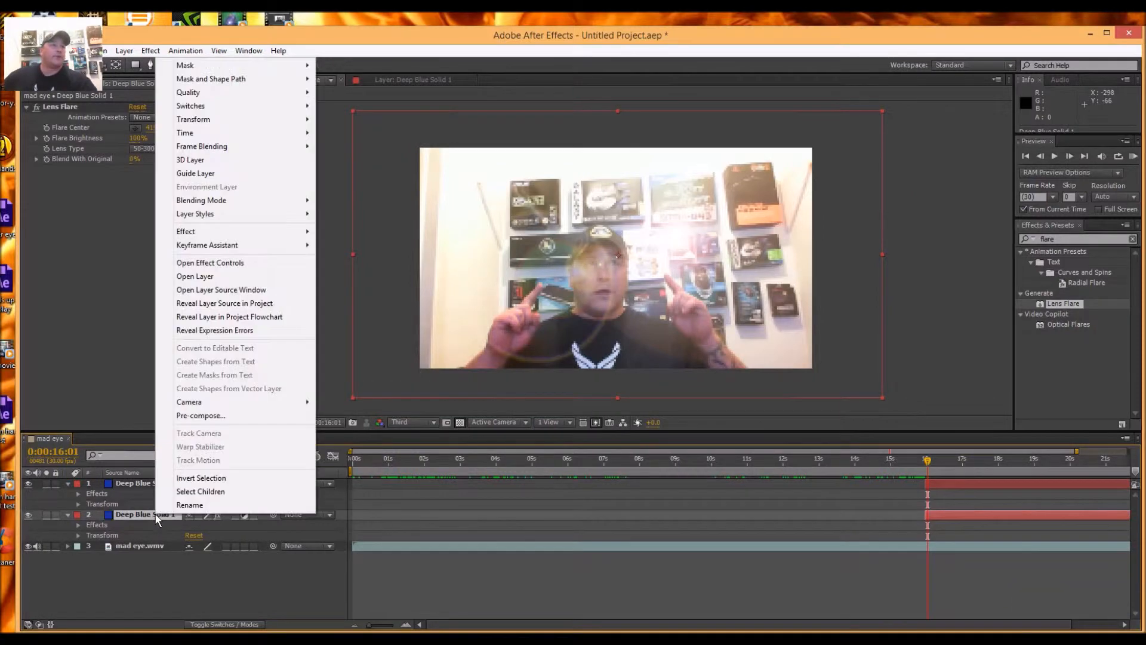
left_click(190, 505)
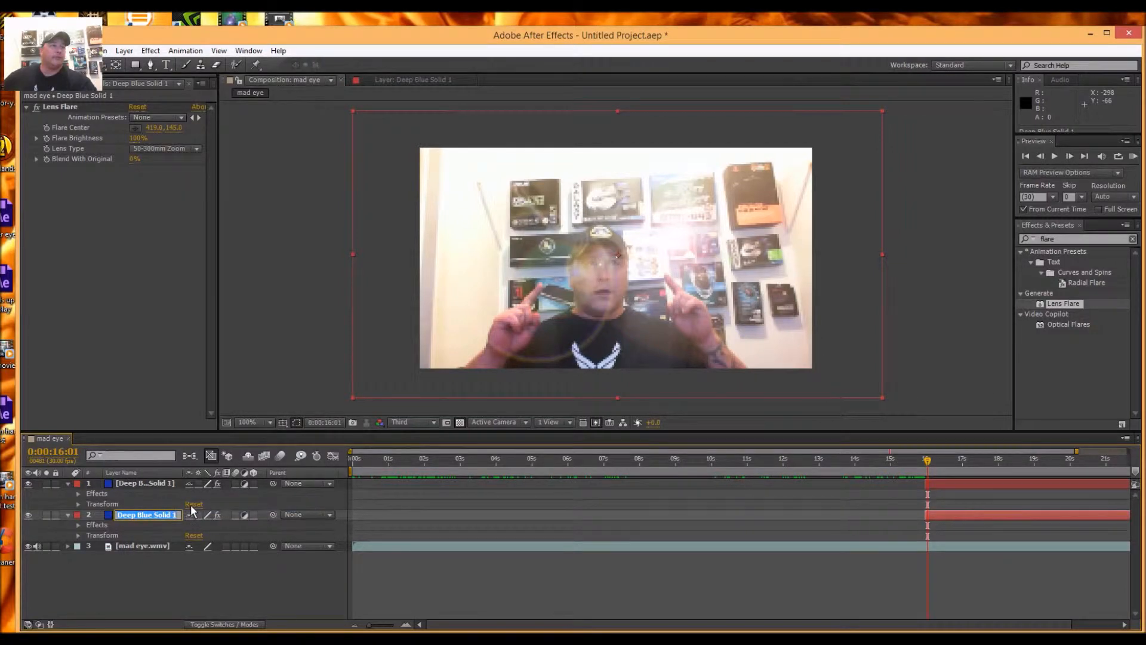
key("BackSpace")
type("eye1")
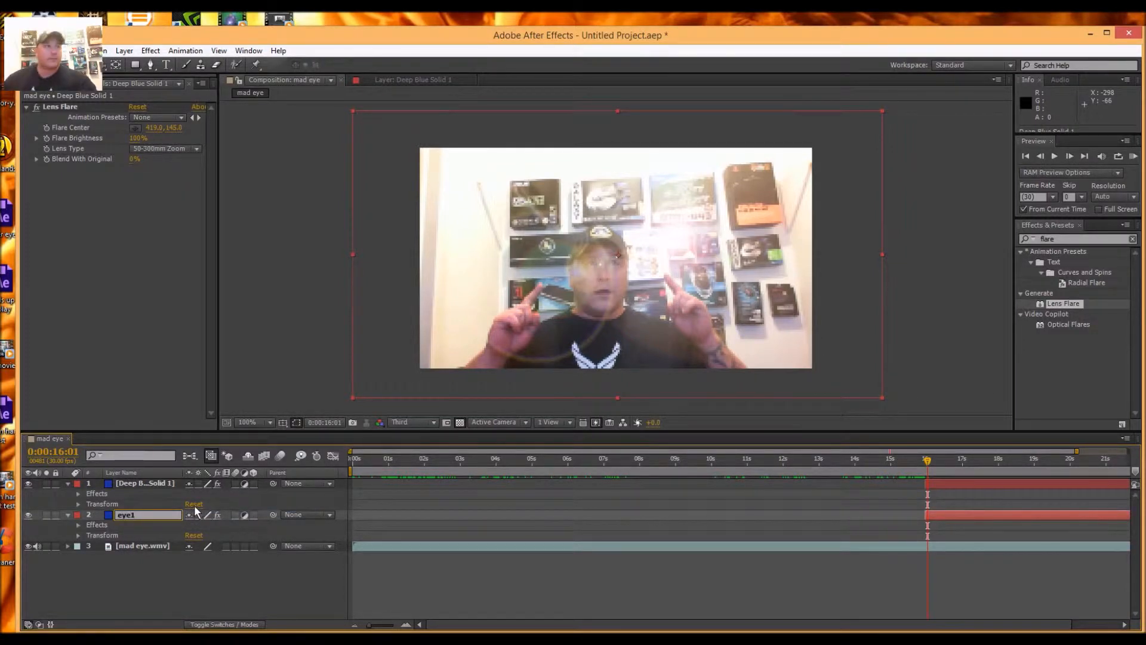
Rename the upper blue solid layer eye2.
right_click(151, 485)
left_click(197, 473)
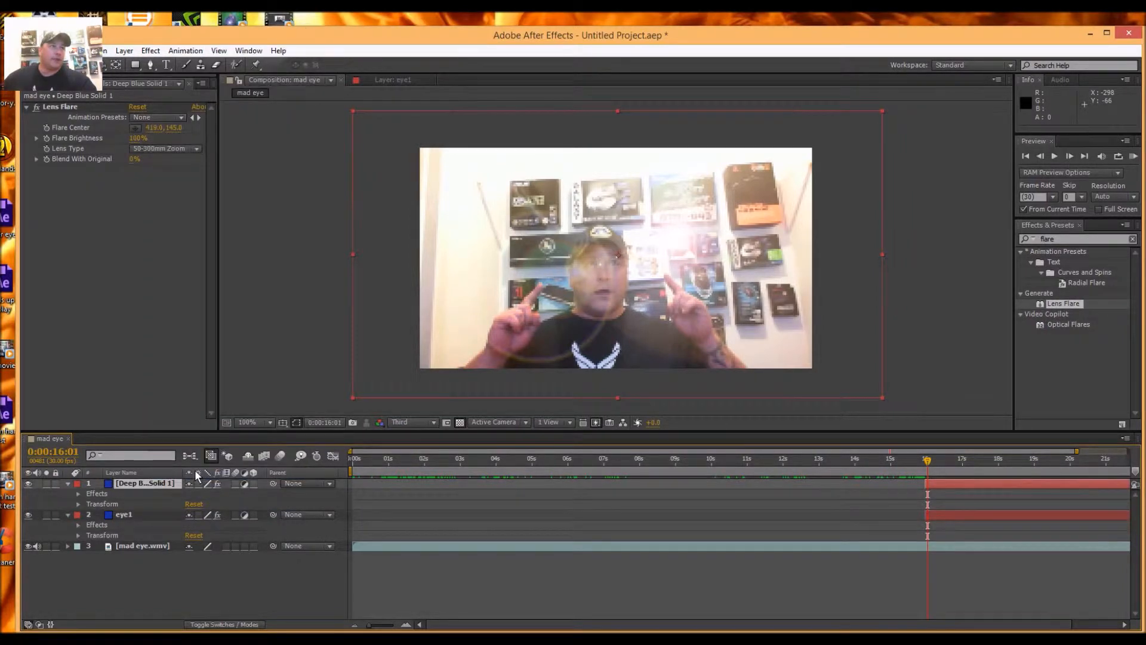
right_click(162, 484)
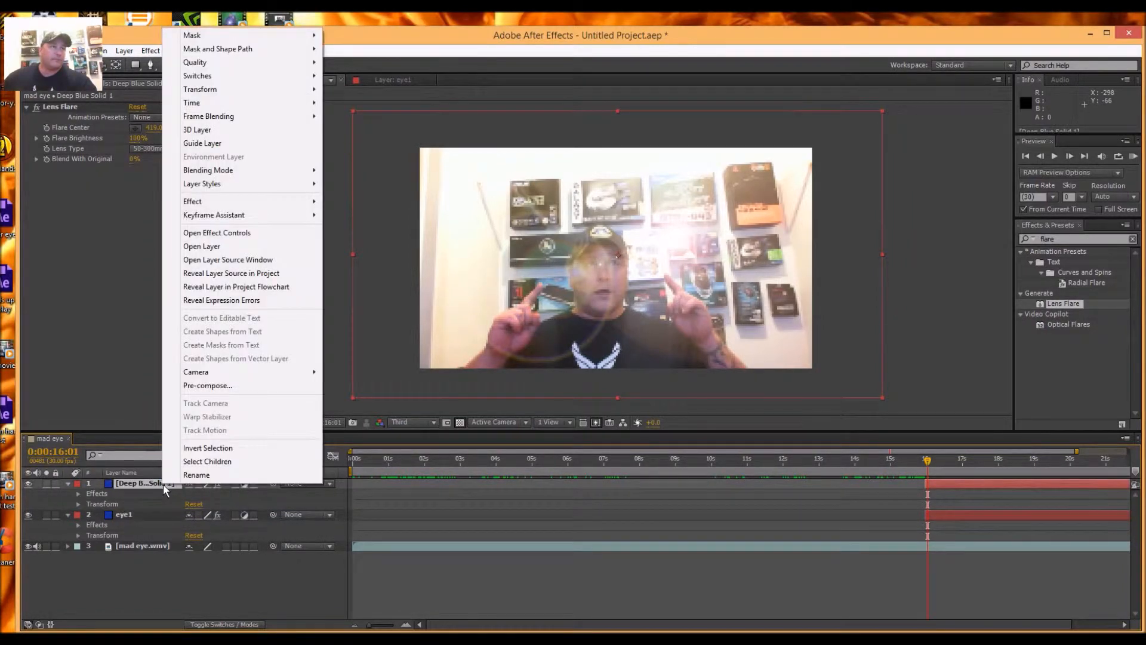
left_click(217, 478)
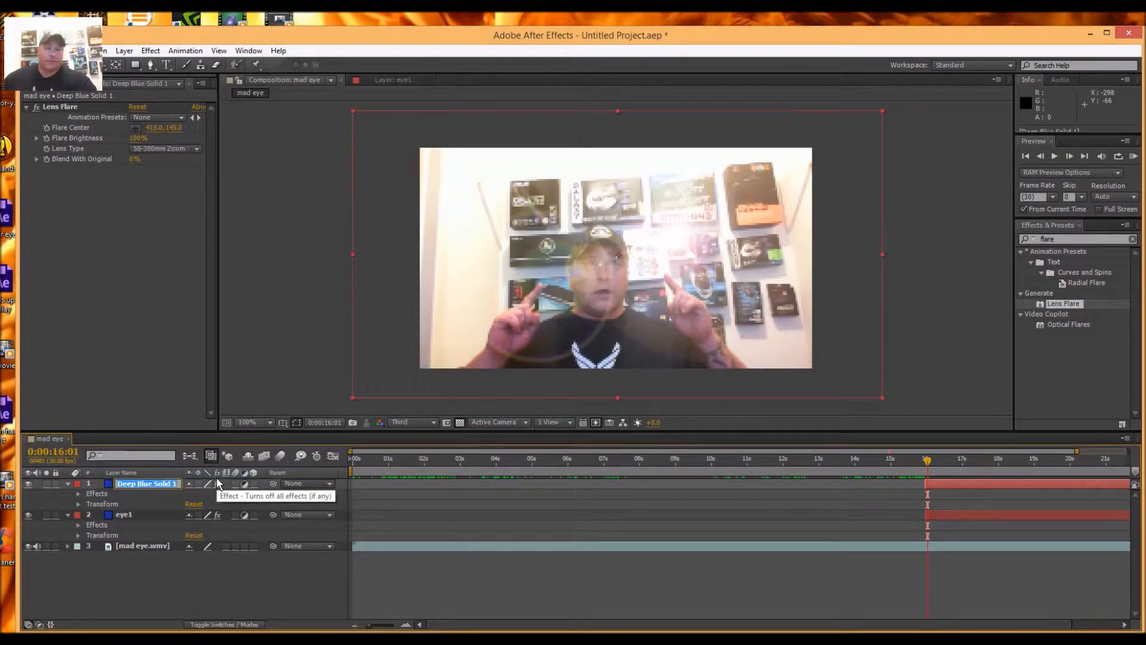
key("BackSpace")
type("eye2")
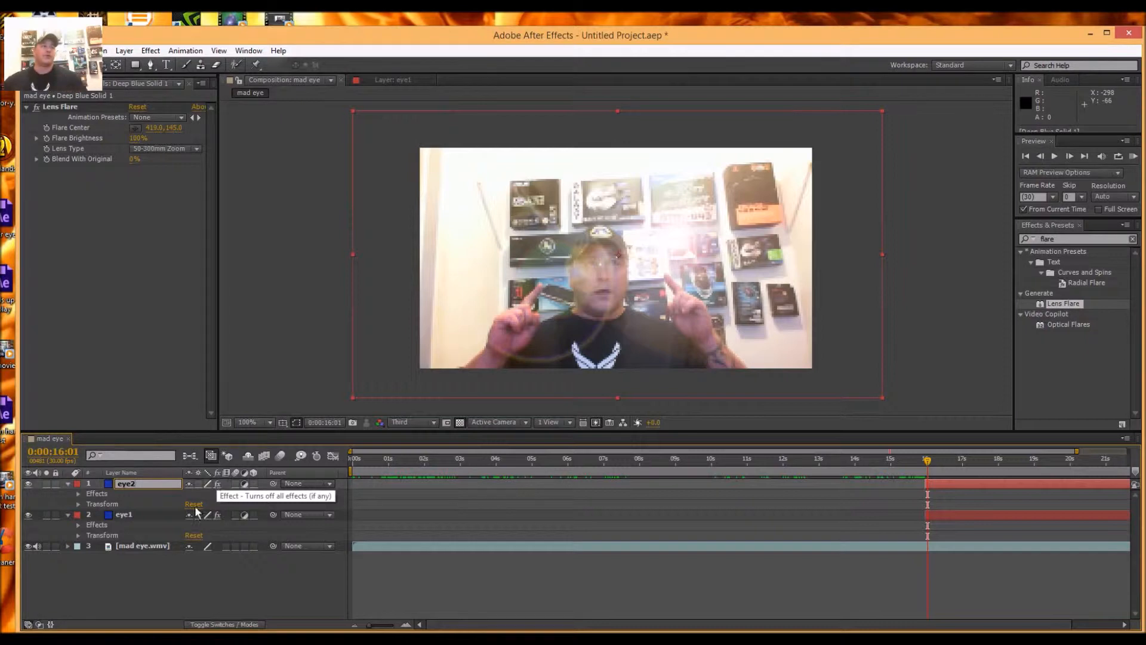
left_click(227, 574)
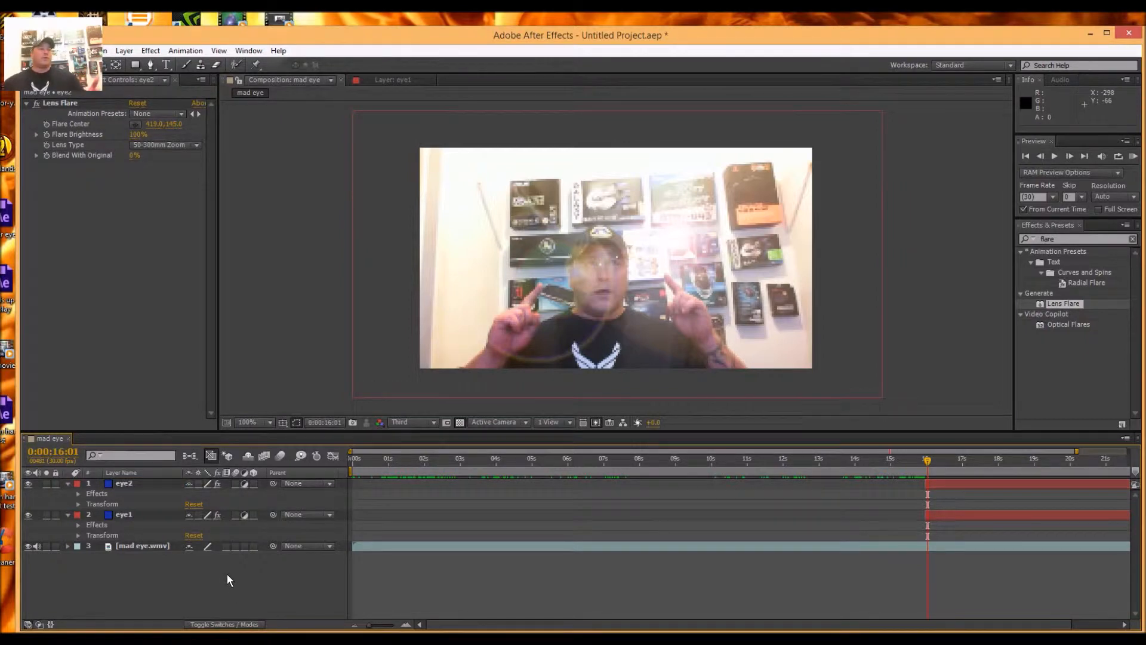
Rename the mad eye.wmv video layer handsome guy.
right_click(135, 545)
left_click(184, 540)
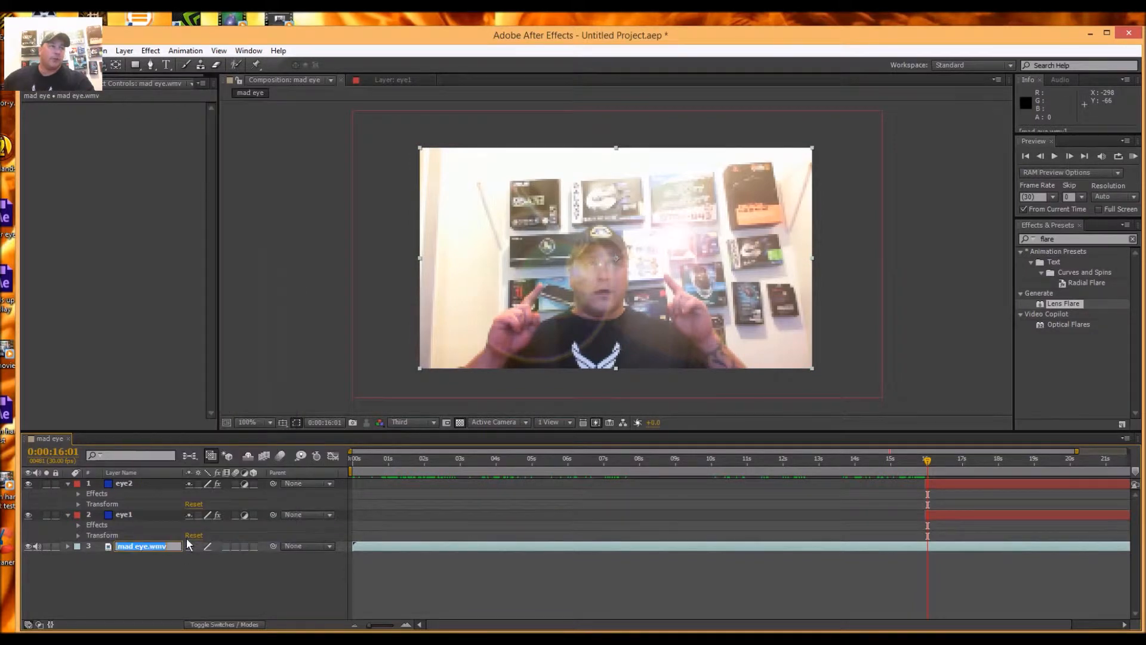
key("BackSpace")
type("handsome g")
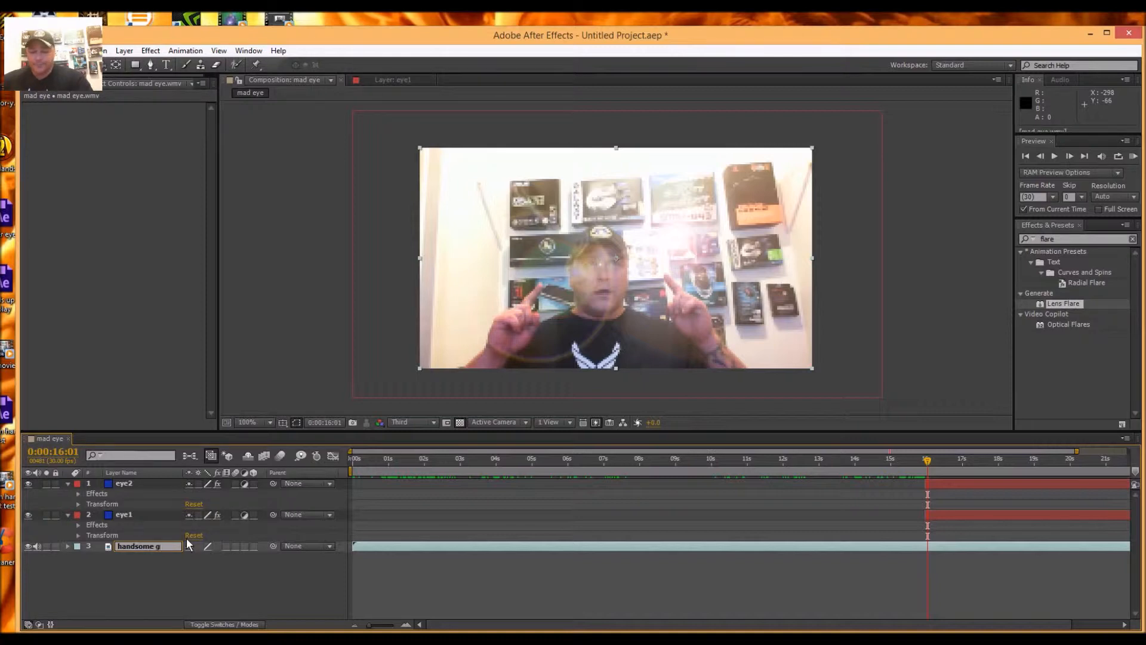
type("uy")
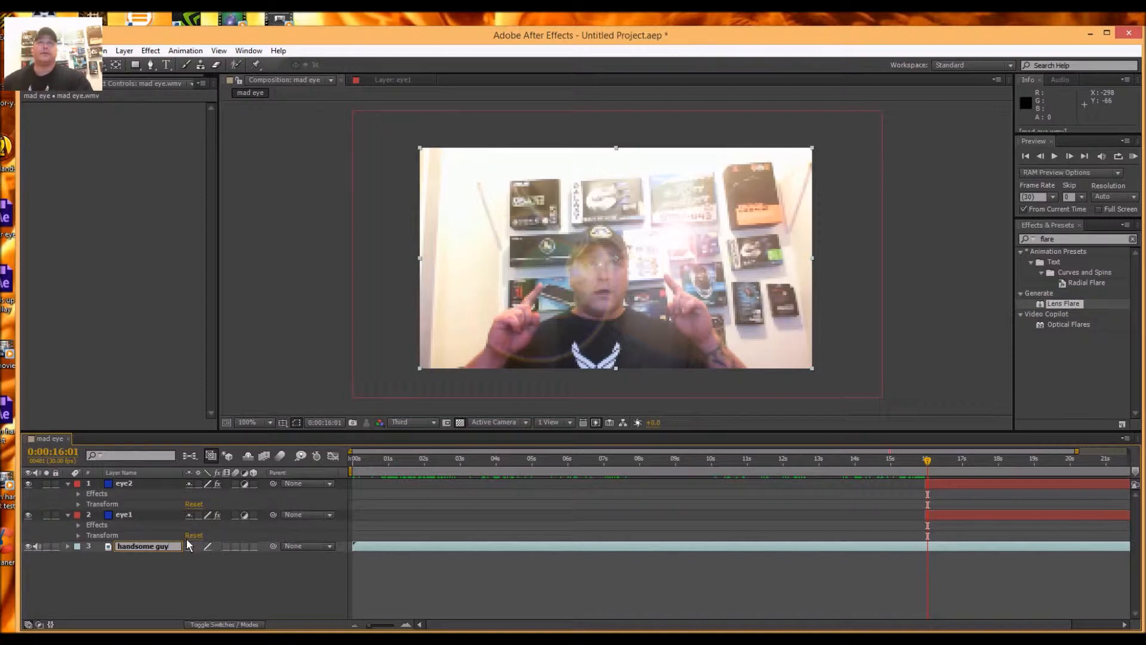
key("Return")
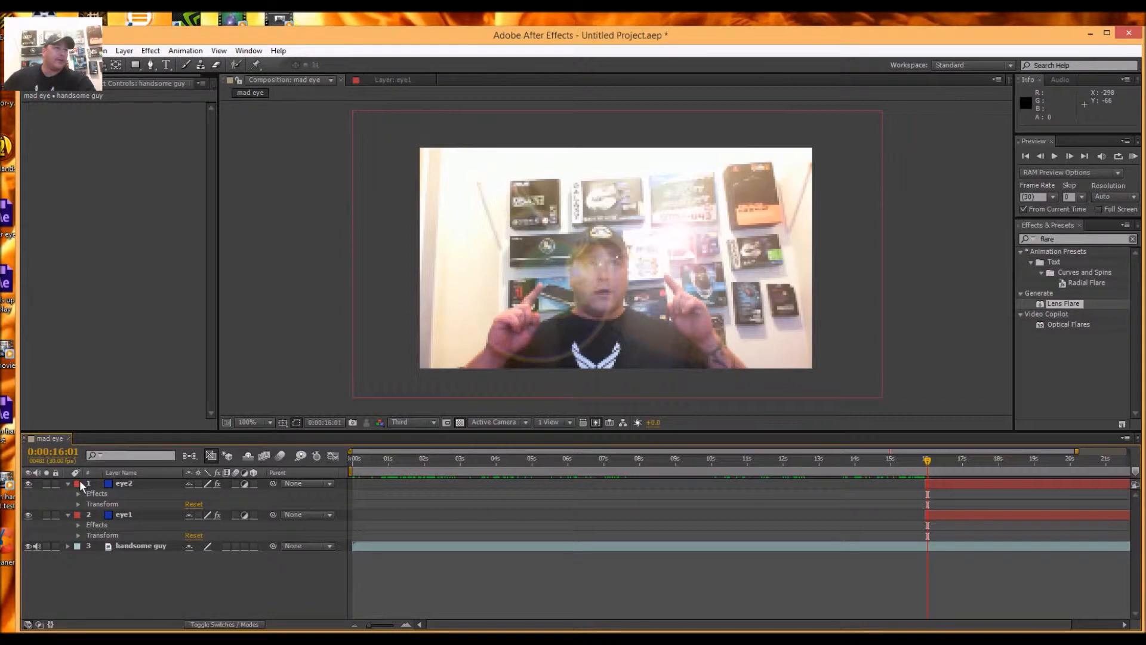
Expand the Lens Flare effect properties of the eye1 and eye2 layers.
left_click(78, 524)
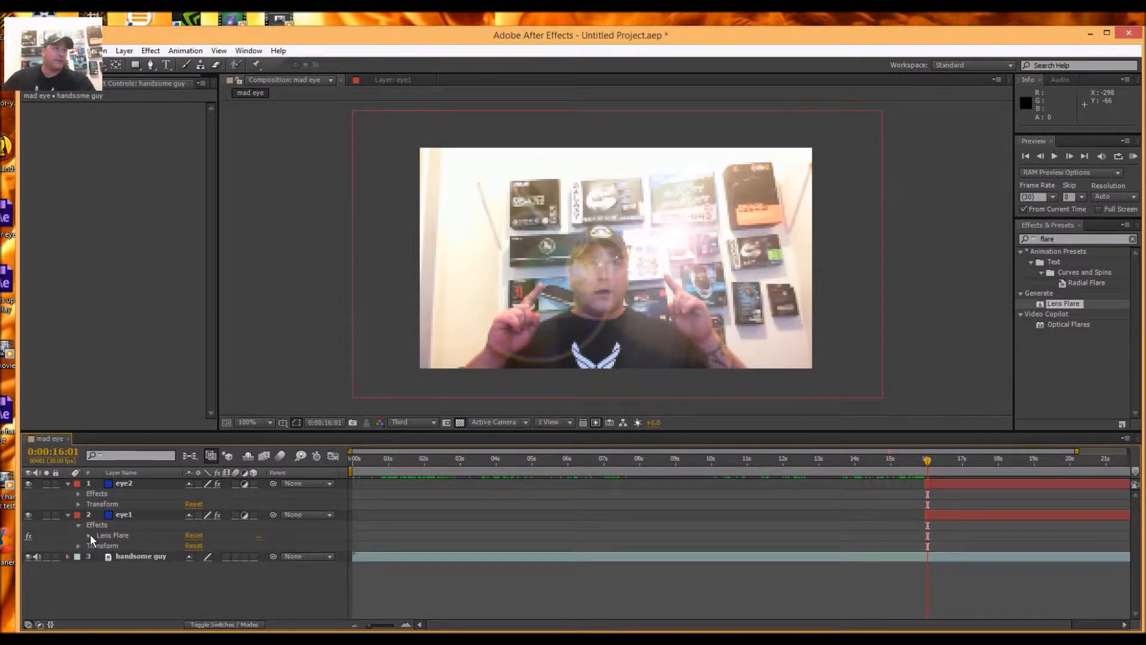
left_click(89, 535)
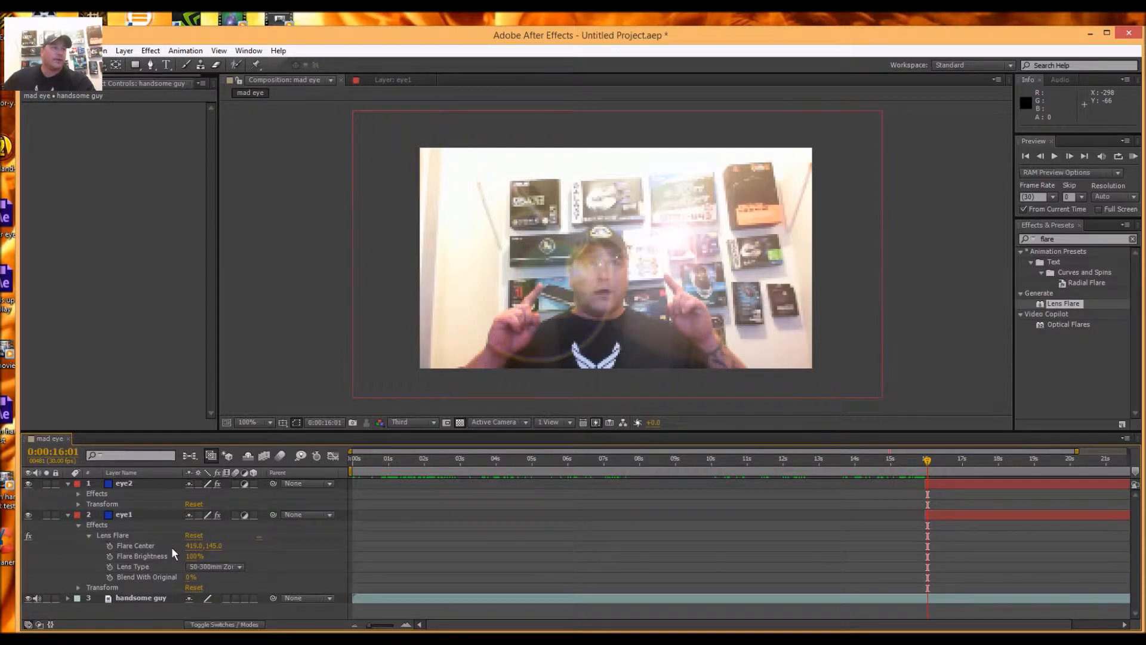
left_click(79, 493)
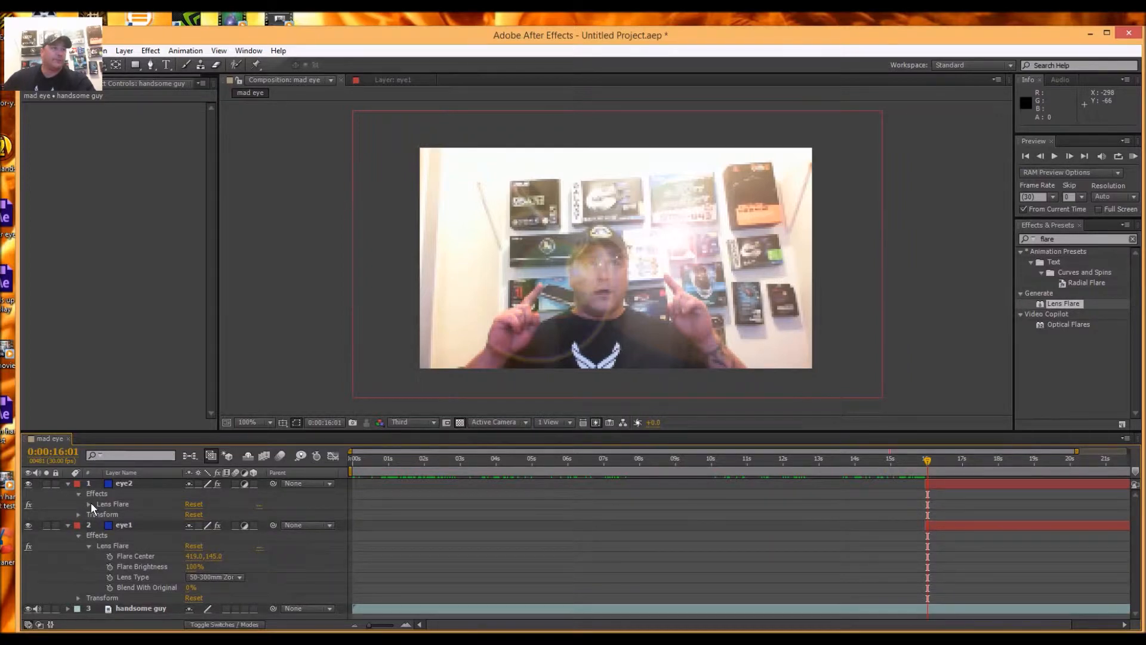
left_click(90, 504)
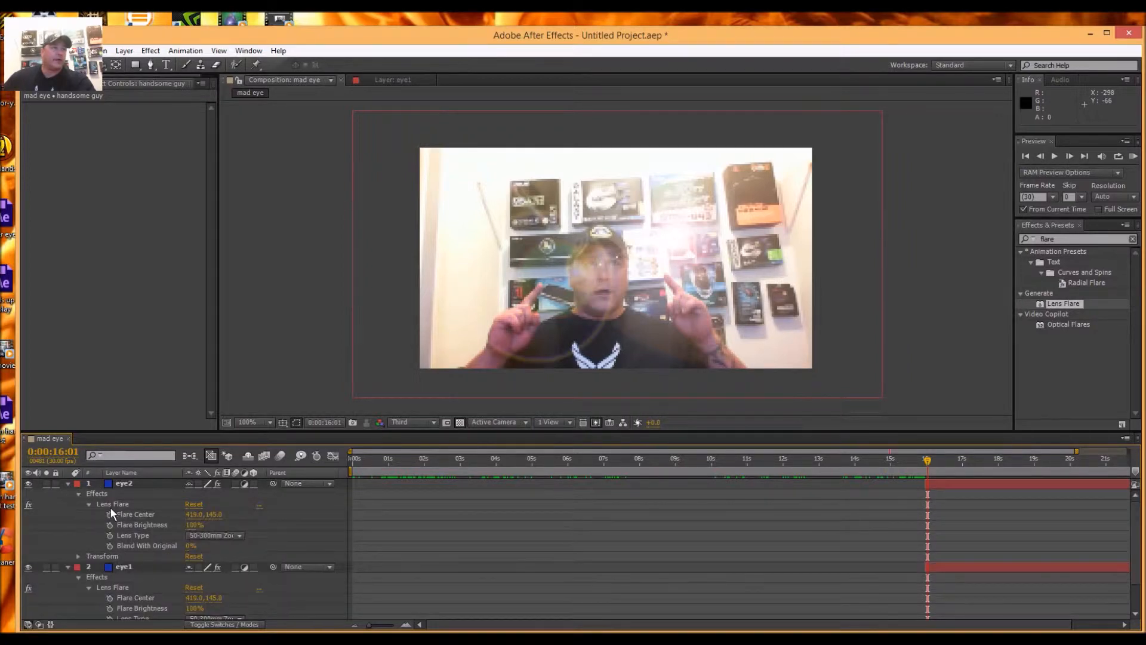
Set the lens type of both the eye2 and eye1 flares to 35mm Prime.
left_click(241, 534)
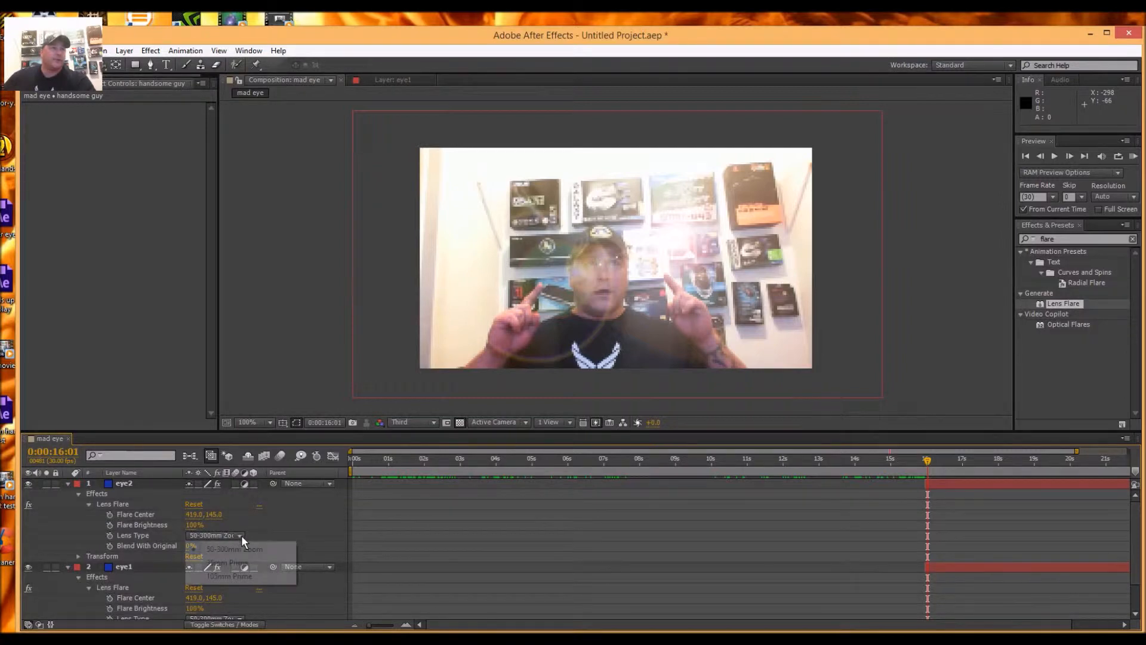
left_click(243, 562)
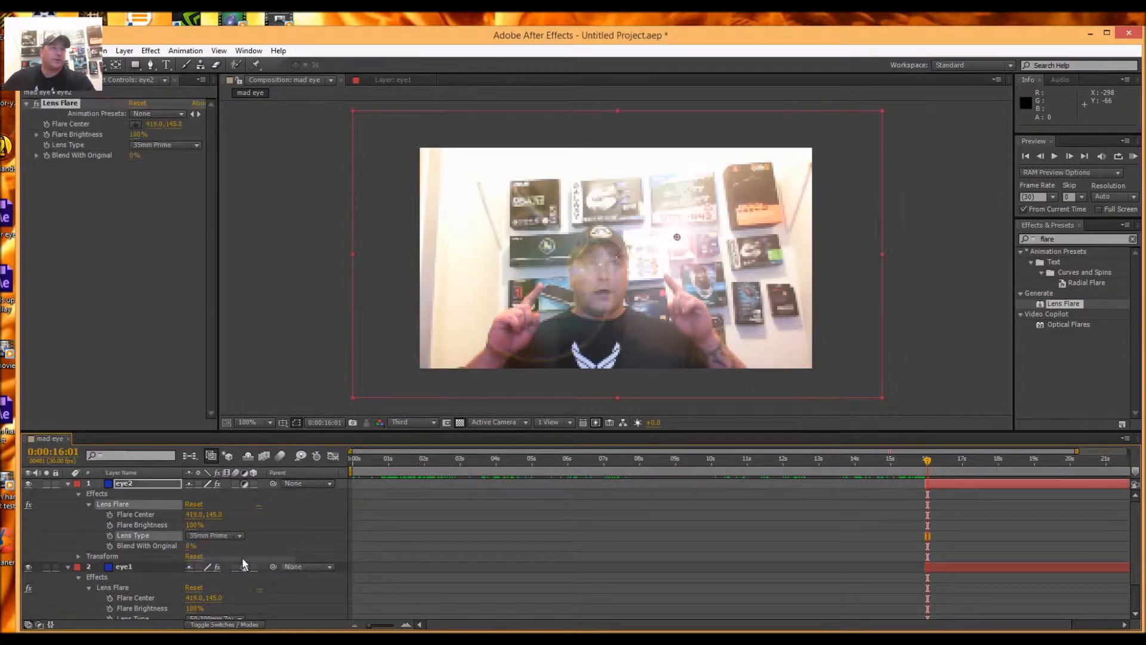
left_click(299, 542)
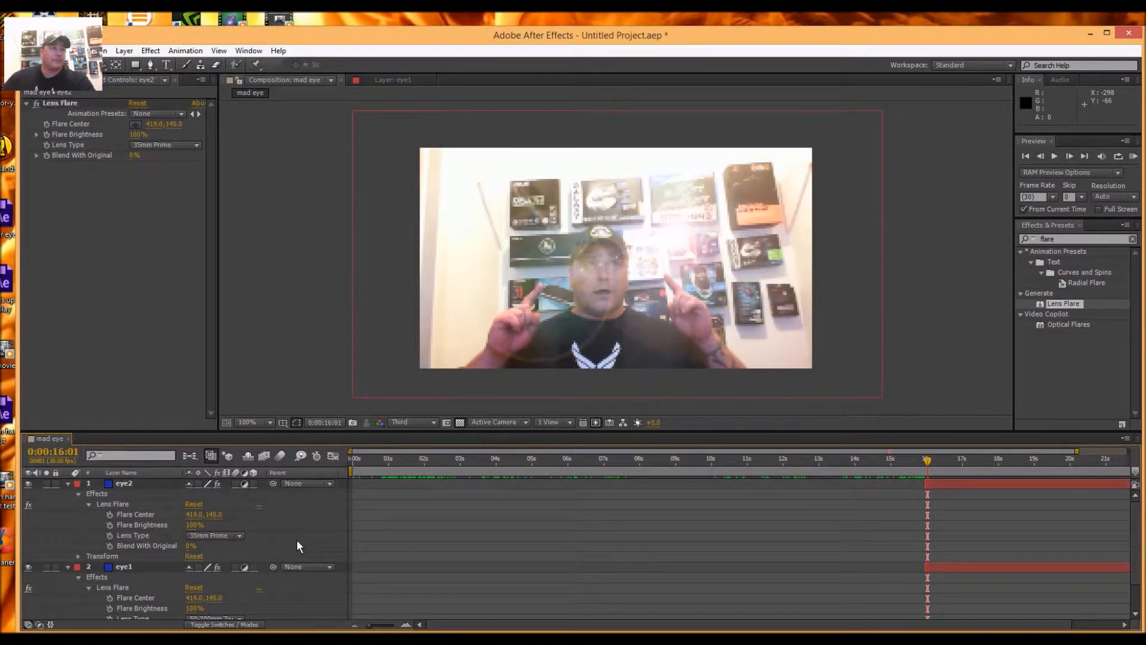
scroll(297, 541, "down", 1)
left_click(239, 588)
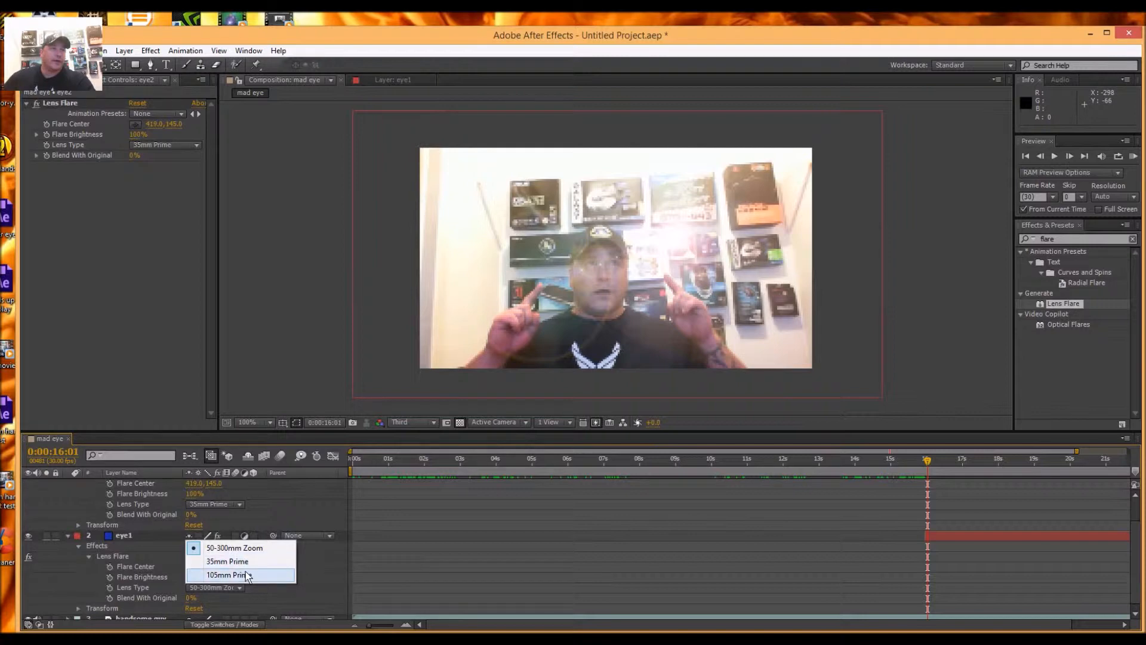
left_click(241, 562)
left_click(275, 583)
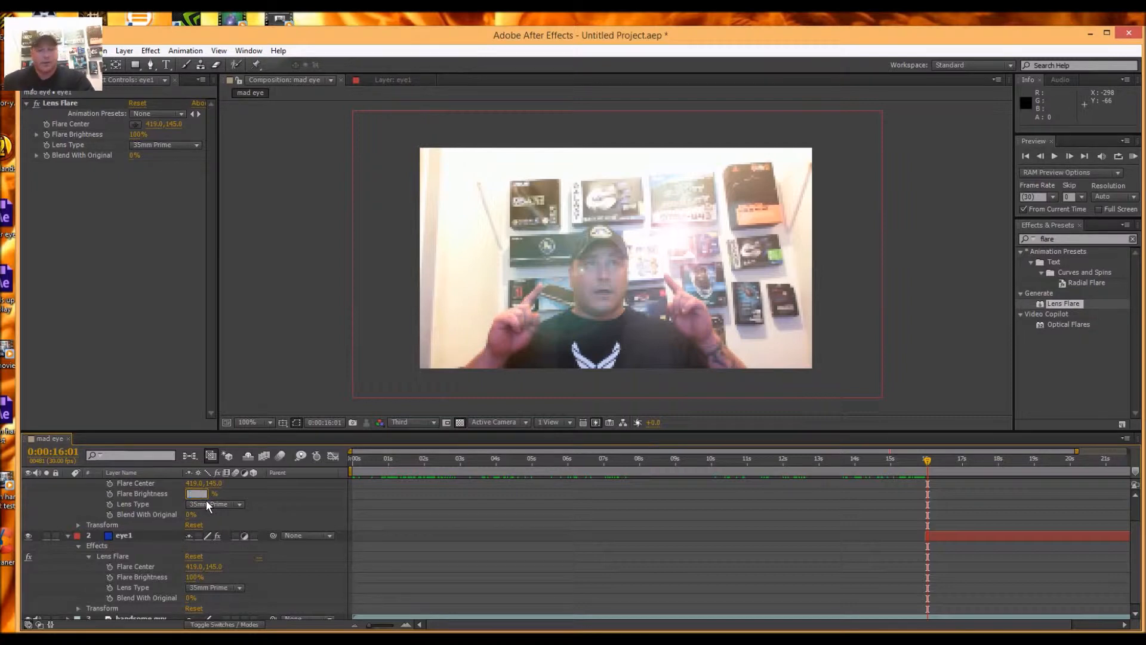
Set the flare brightness of both the eye2 and eye1 layers to 30%.
type("30")
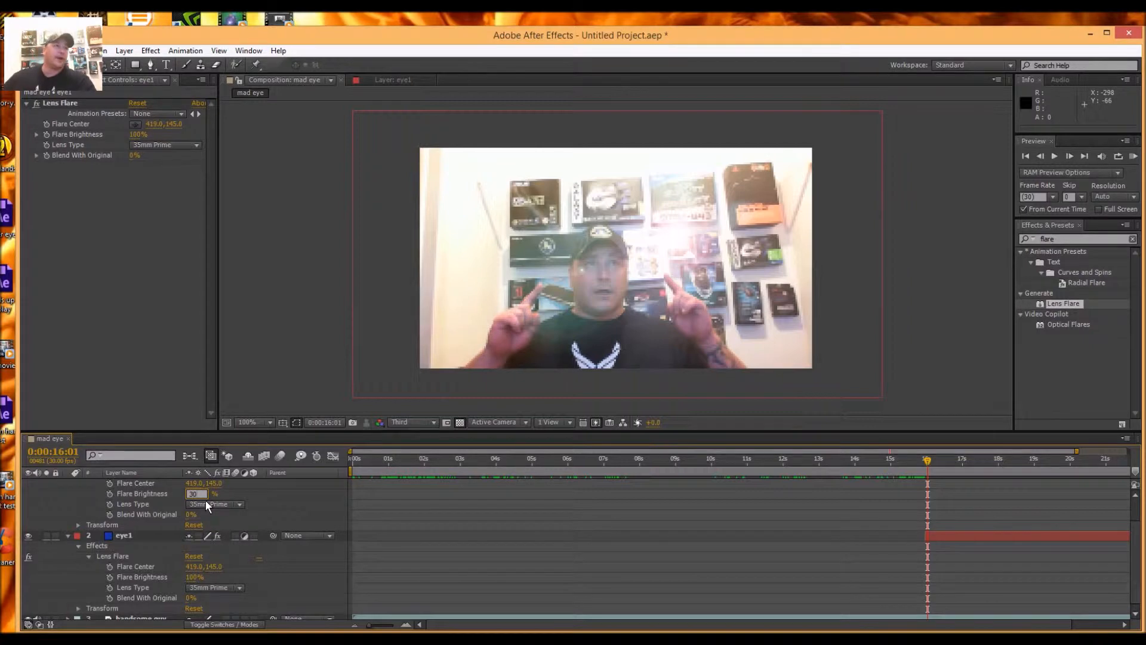
left_click(259, 505)
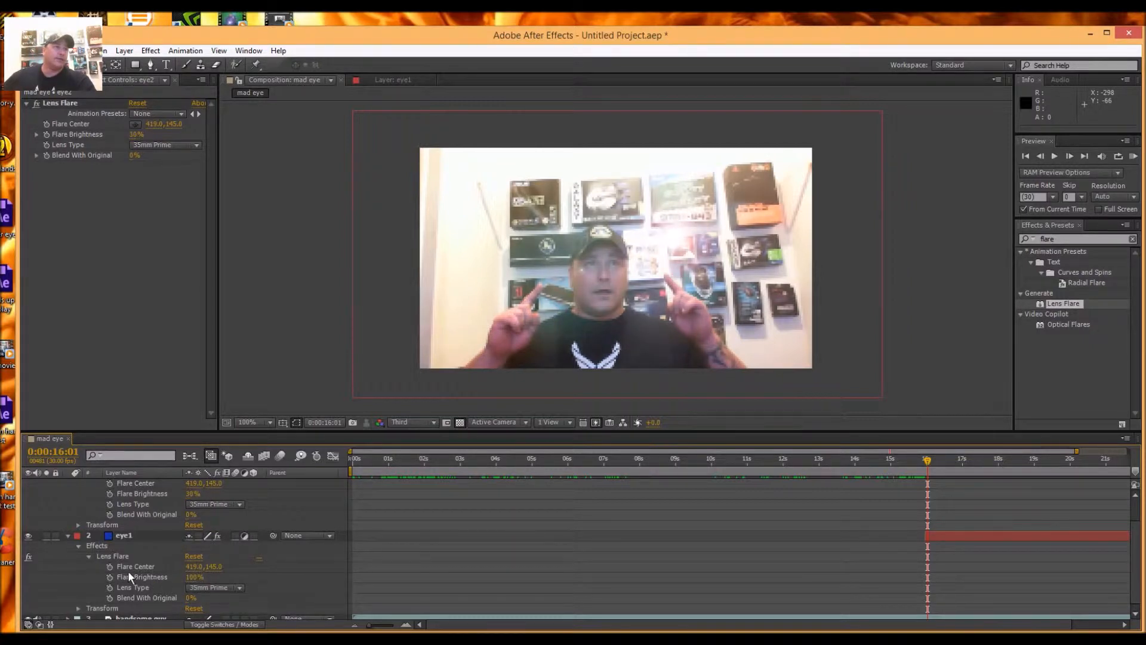
key("BackSpace")
type("30")
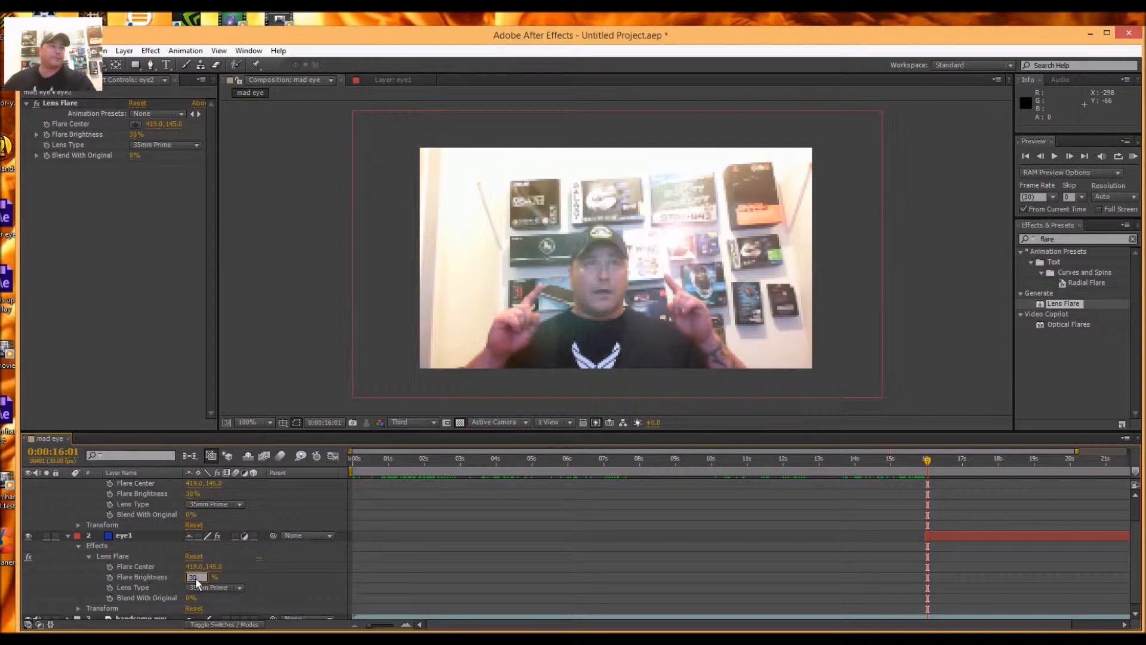
left_click(242, 577)
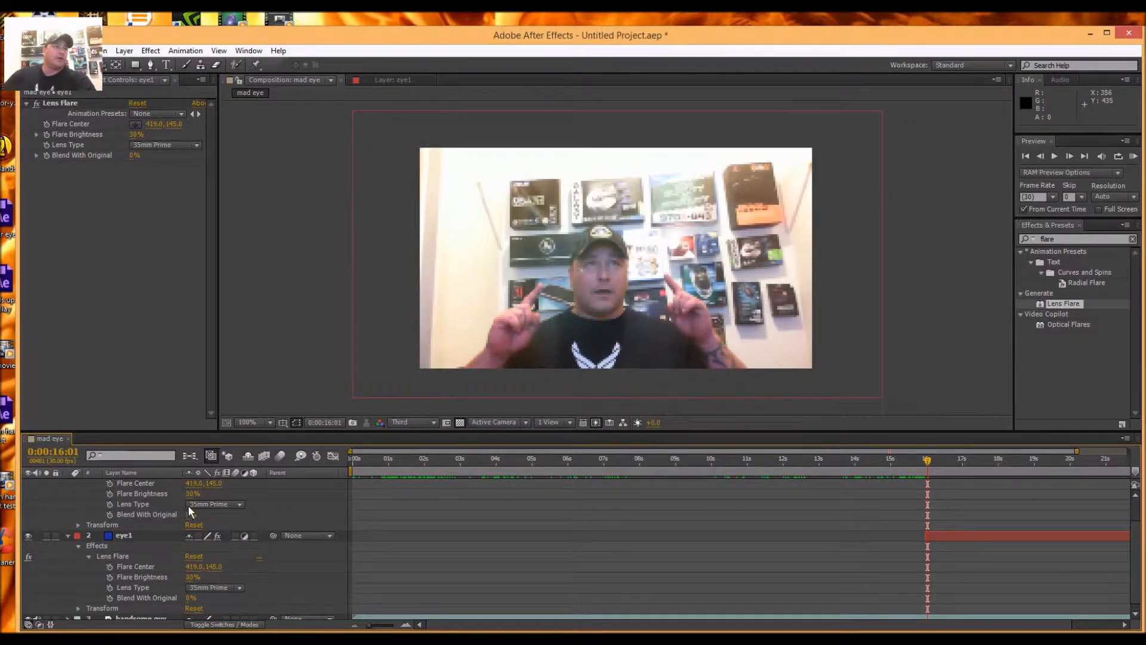
Shift the eye2 layer slightly down and place its flare center over the man's left eye, at about 319, 188.
left_click(131, 482)
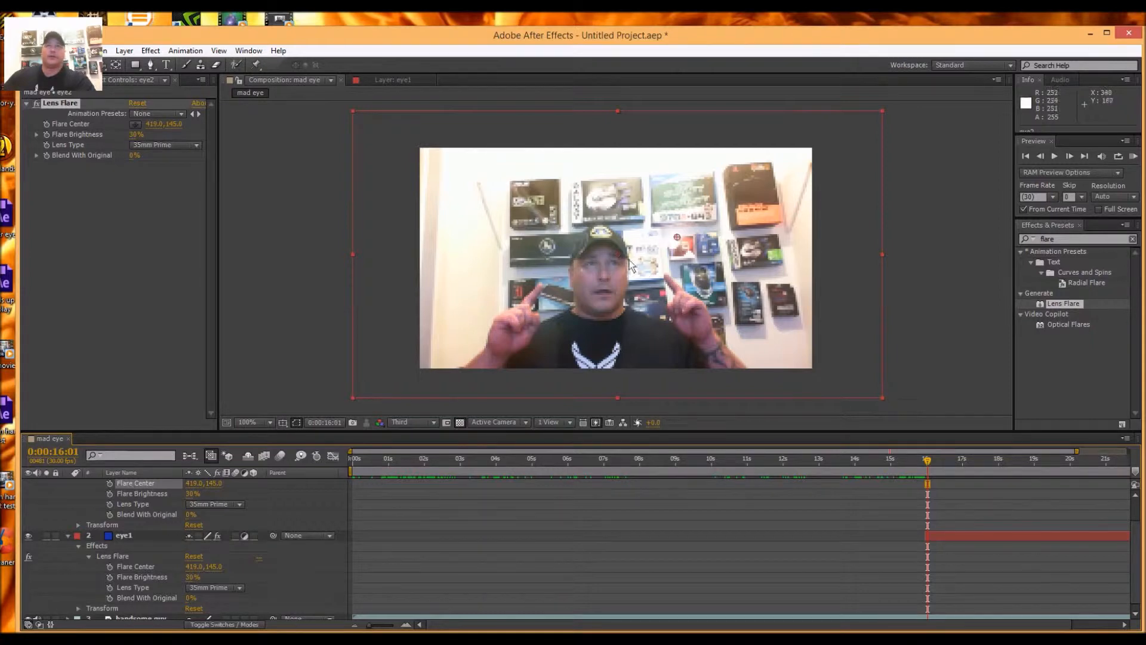
left_click_drag(617, 256, 614, 262)
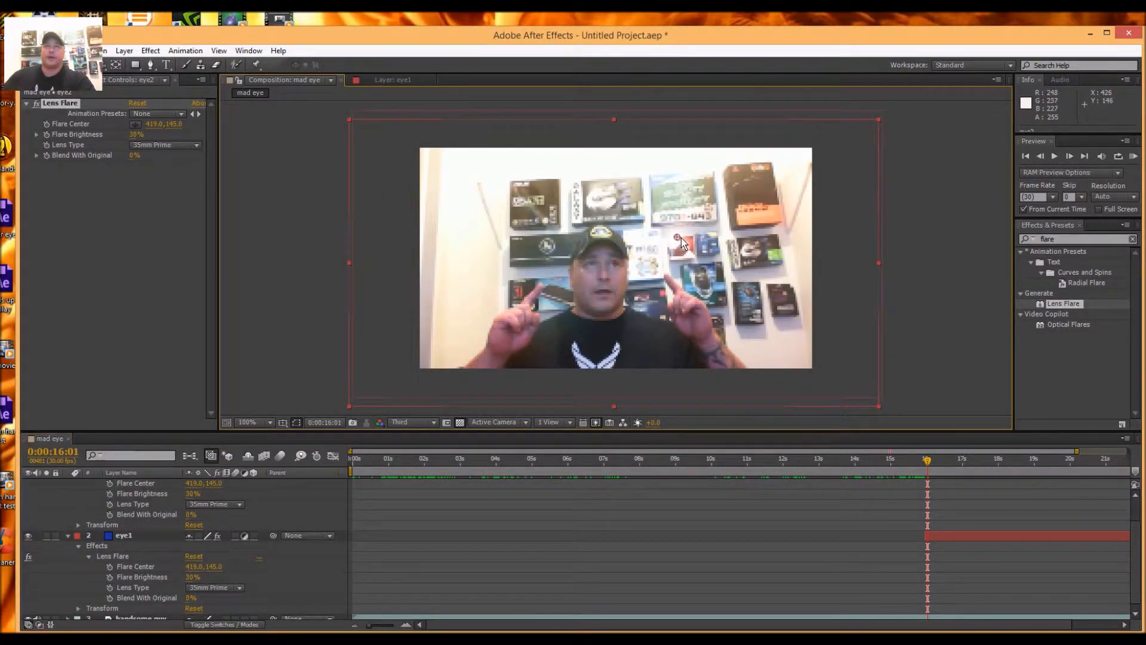
left_click_drag(679, 237, 617, 264)
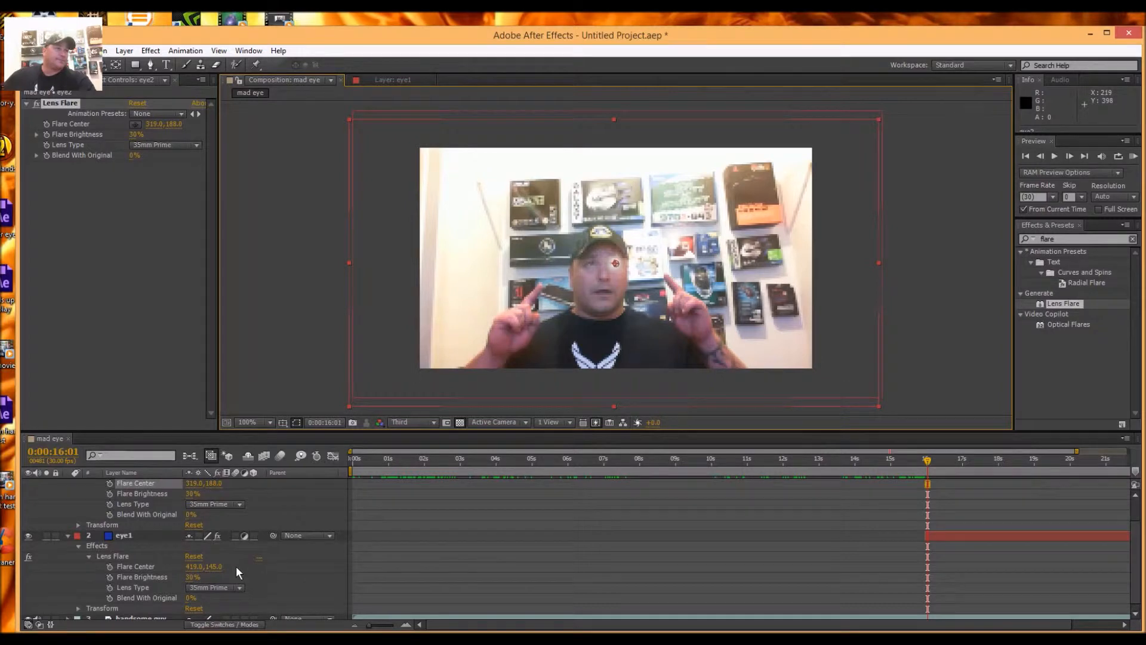
Shift the eye1 layer left and slightly down and place its flare center over the man's right eye, at about 283, 191.
left_click(137, 567)
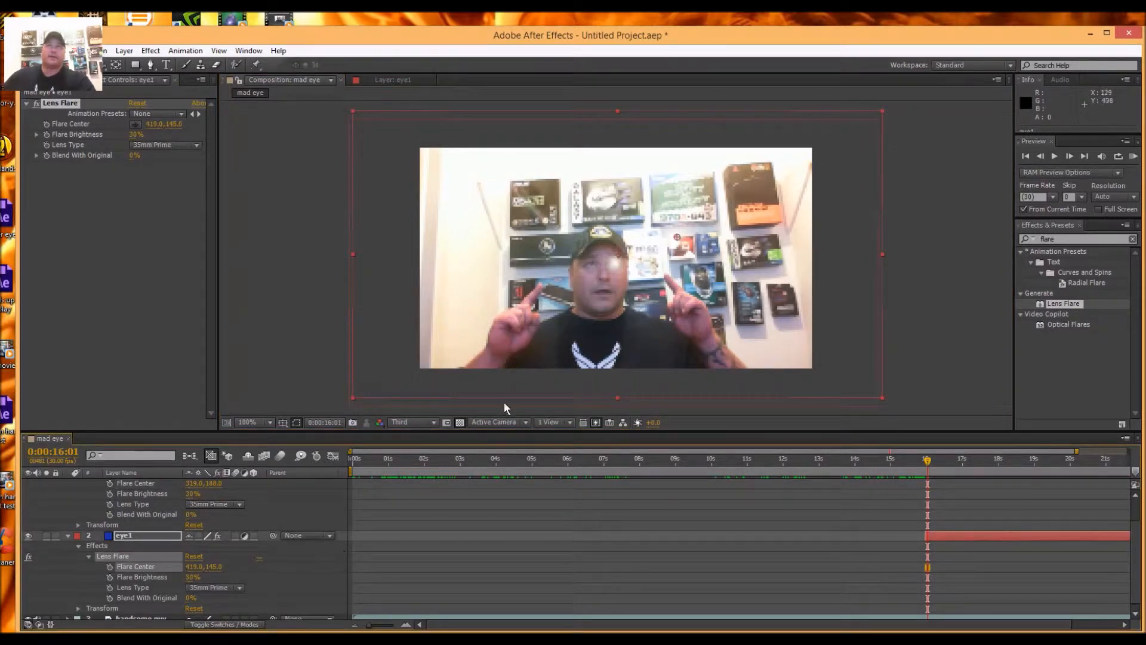
left_click_drag(619, 254, 593, 265)
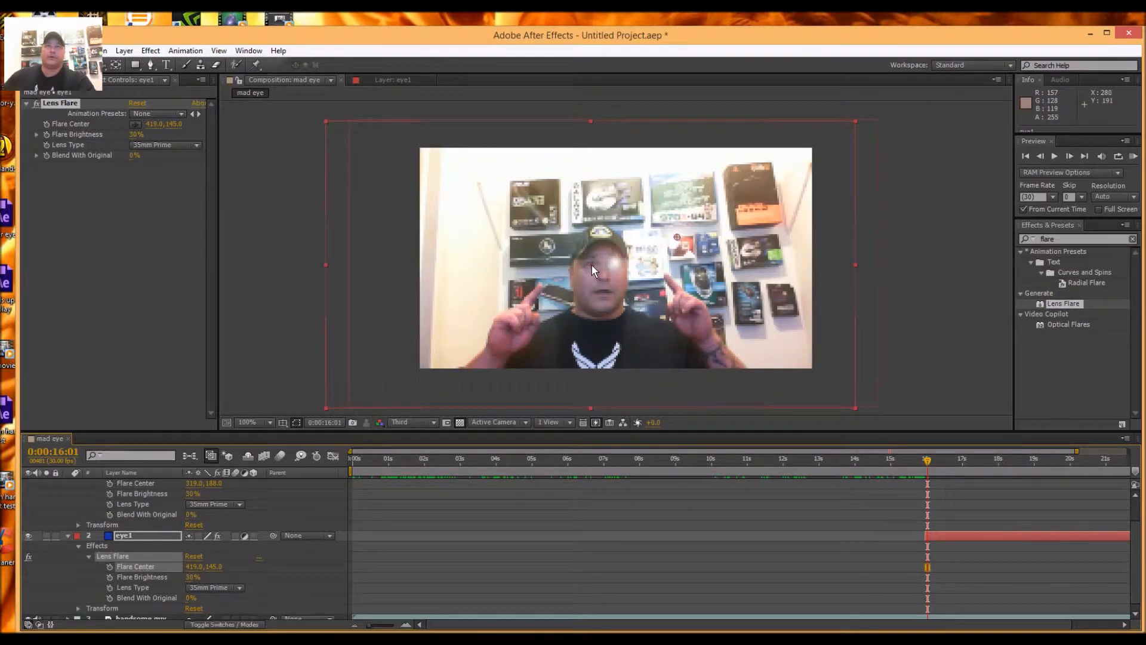
left_click(592, 264)
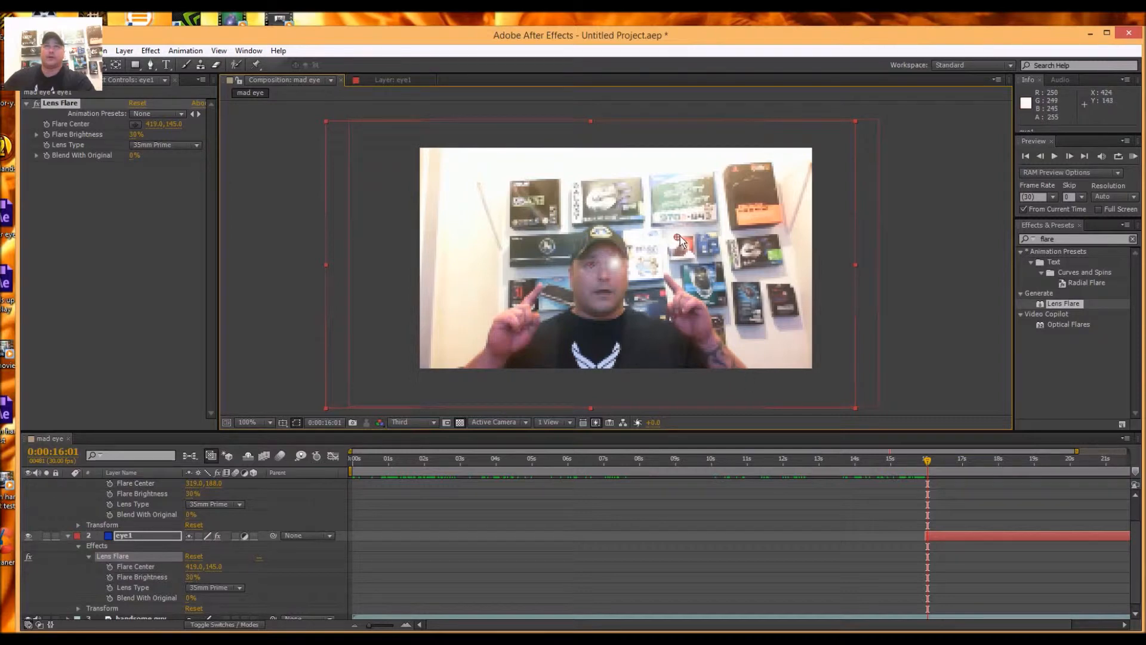
left_click_drag(678, 237, 610, 269)
left_click_drag(596, 263, 596, 264)
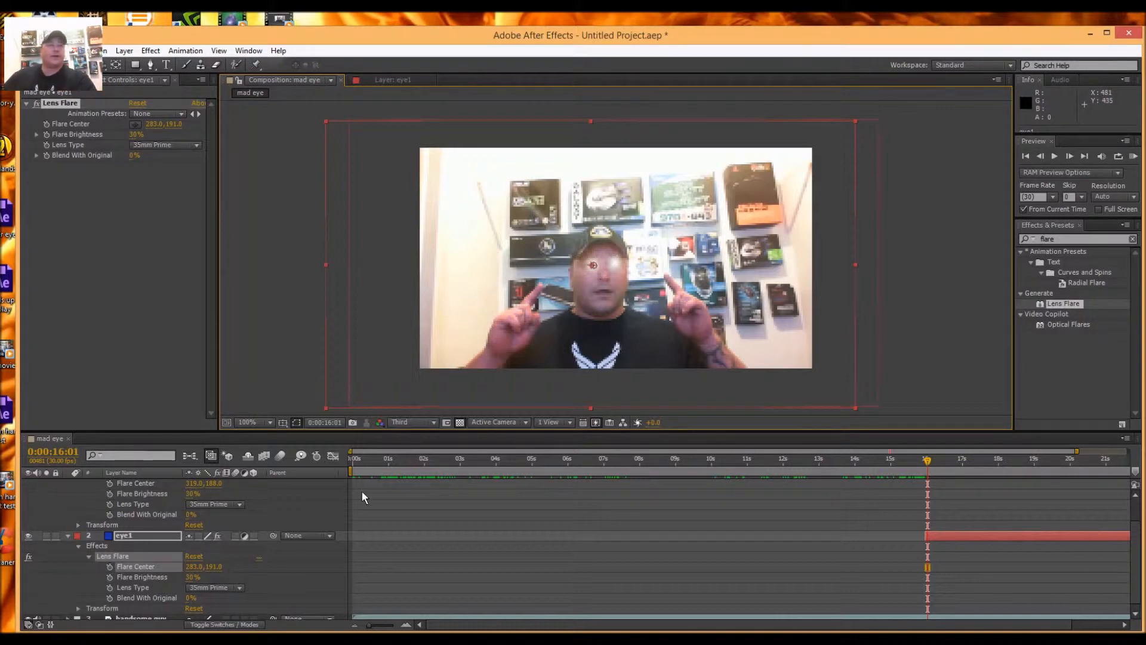
left_click(325, 497)
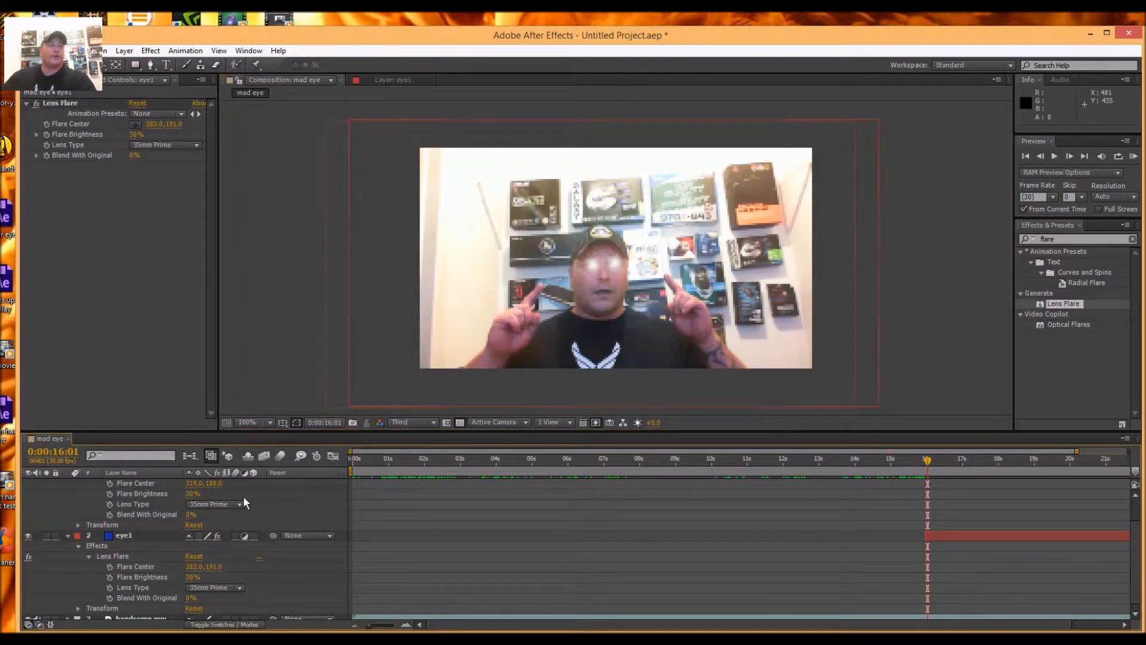
Set the flare brightness of both the eye2 and eye1 layers to 25%.
left_click(190, 494)
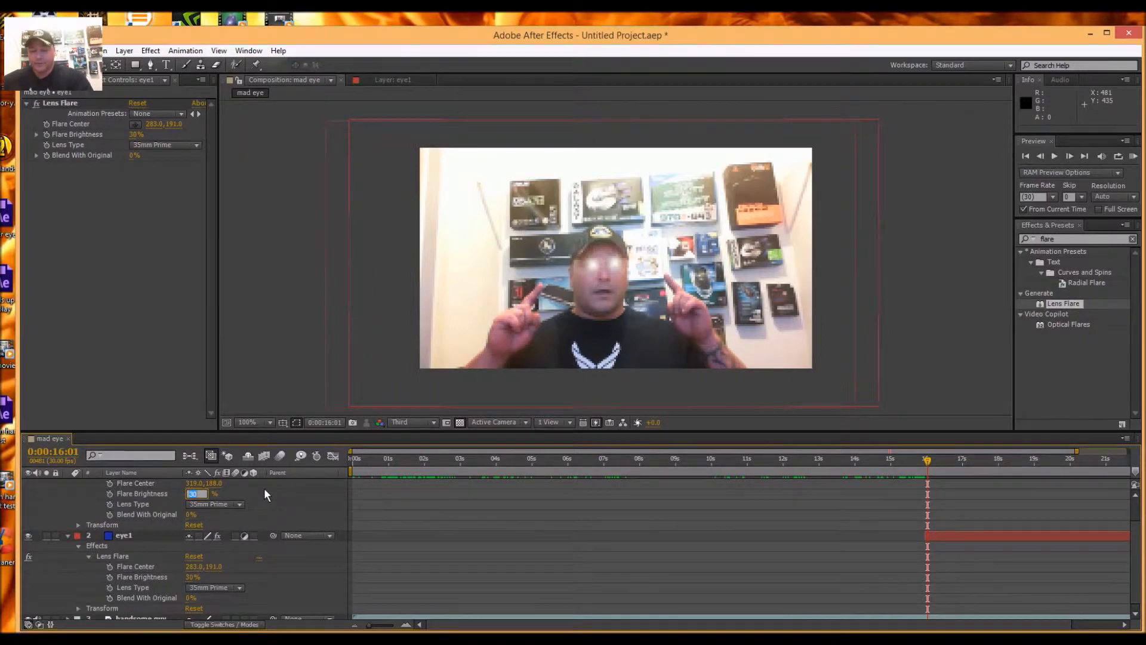
type("25")
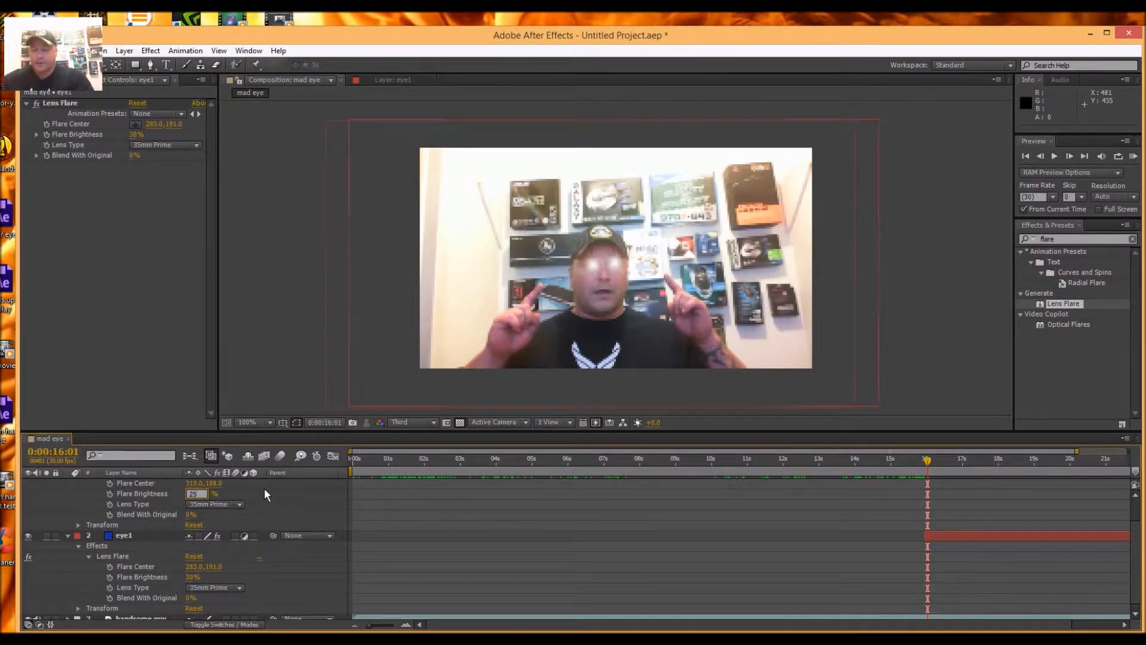
key("Return")
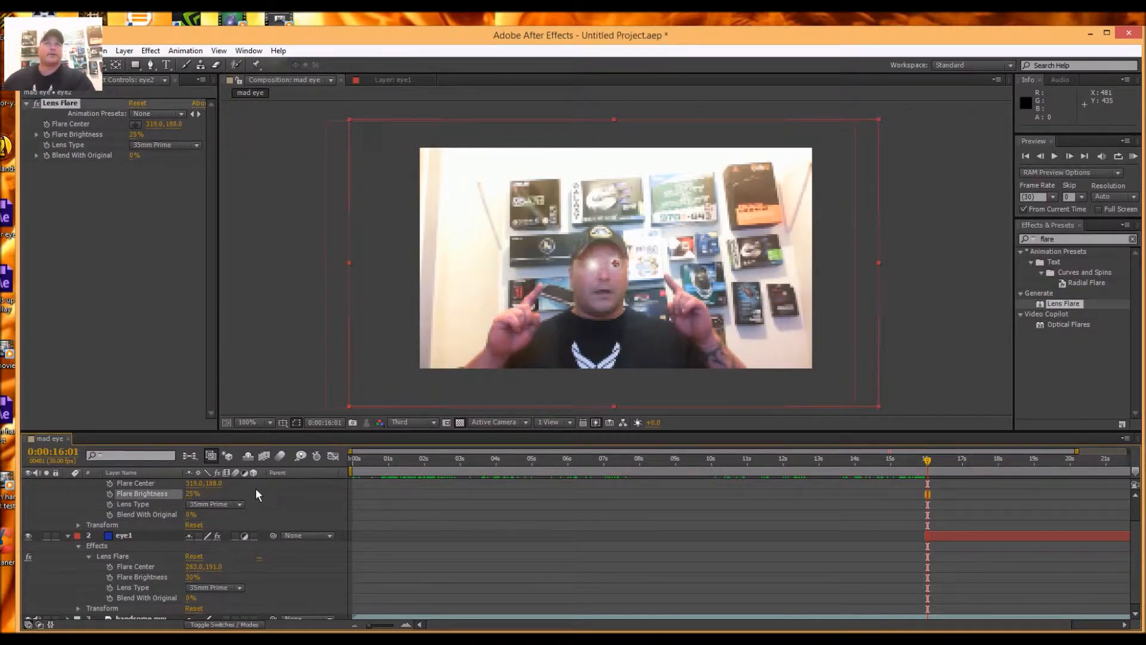
left_click(192, 577)
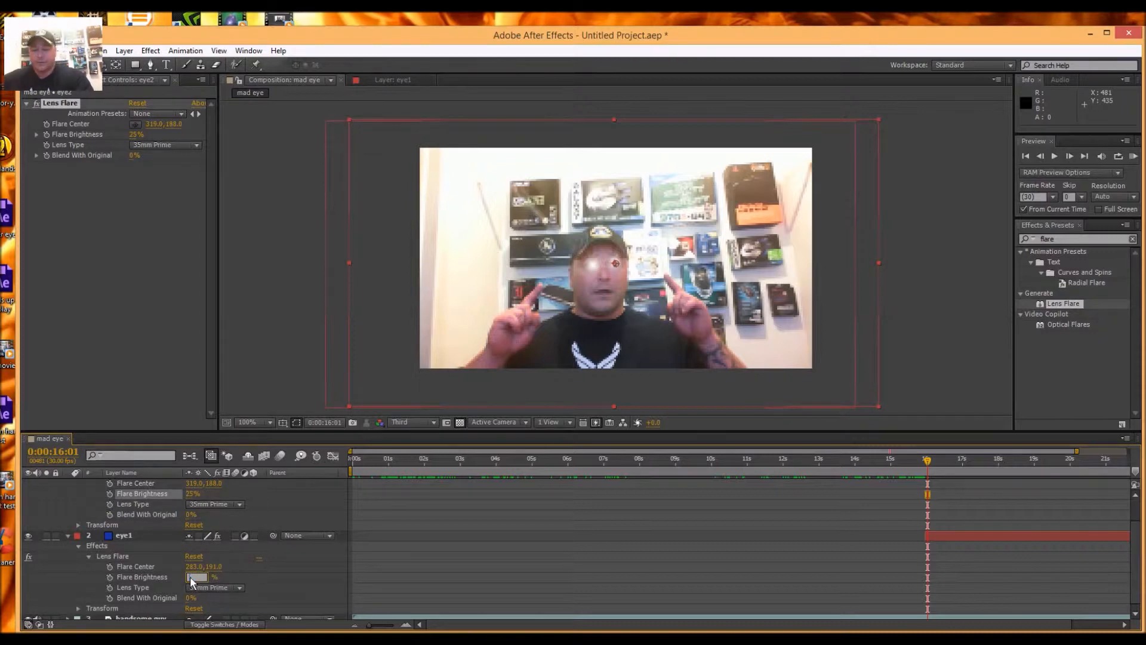
type("25")
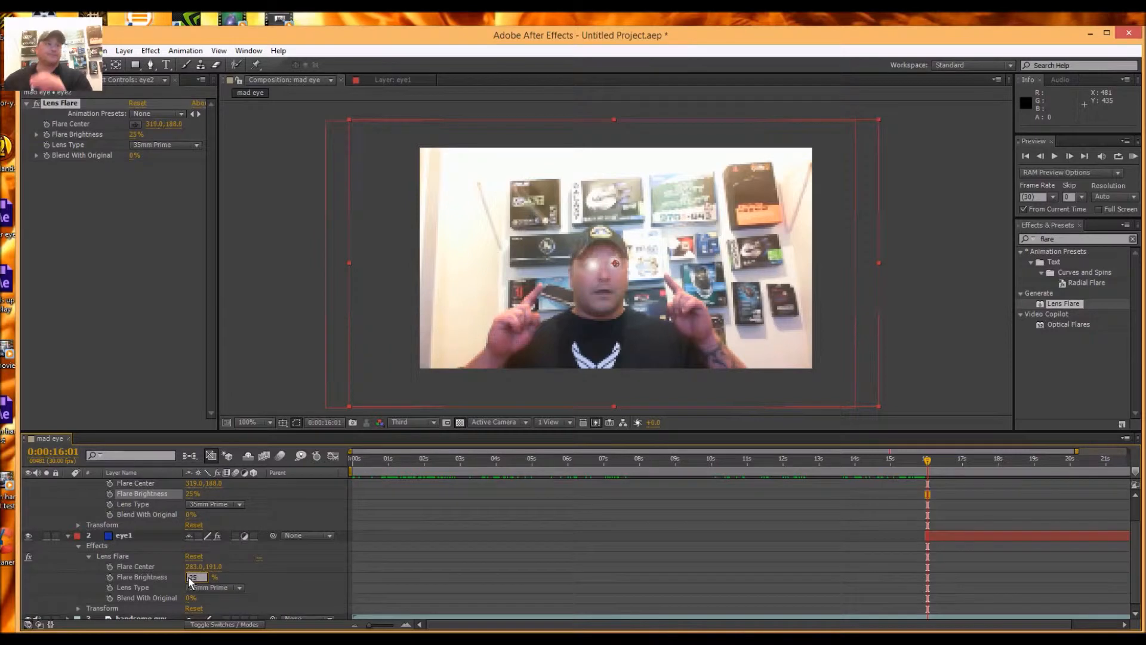
left_click(271, 575)
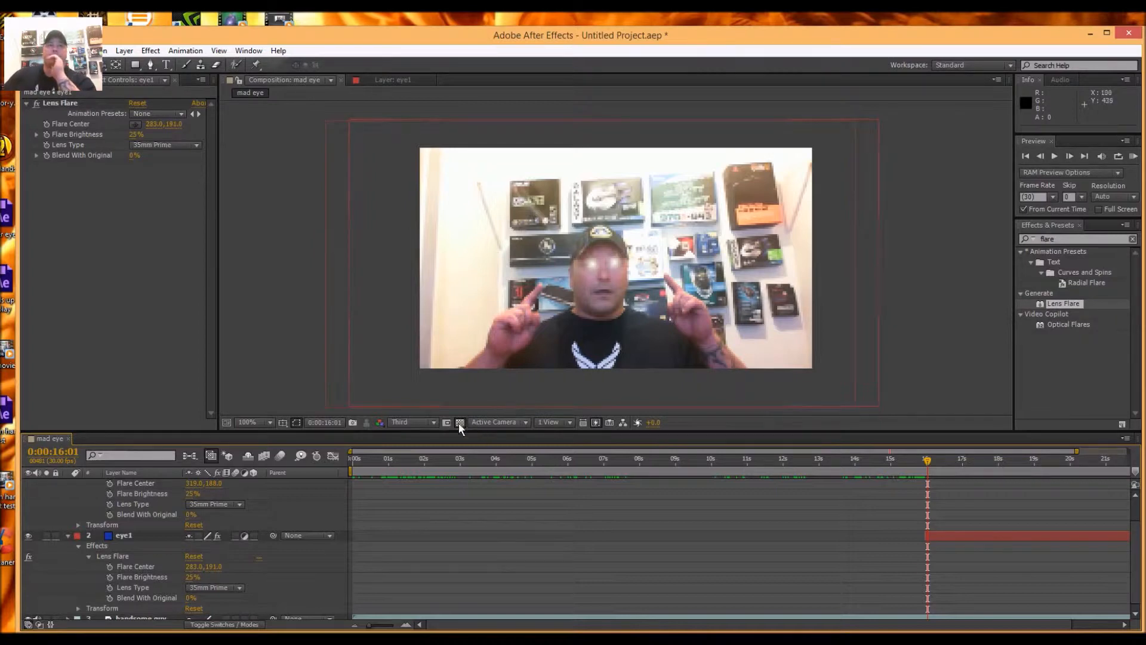
Set the composition preview resolution to Full and move the eye1 flare center over the man's right eye, to about 279, 191.
left_click(434, 422)
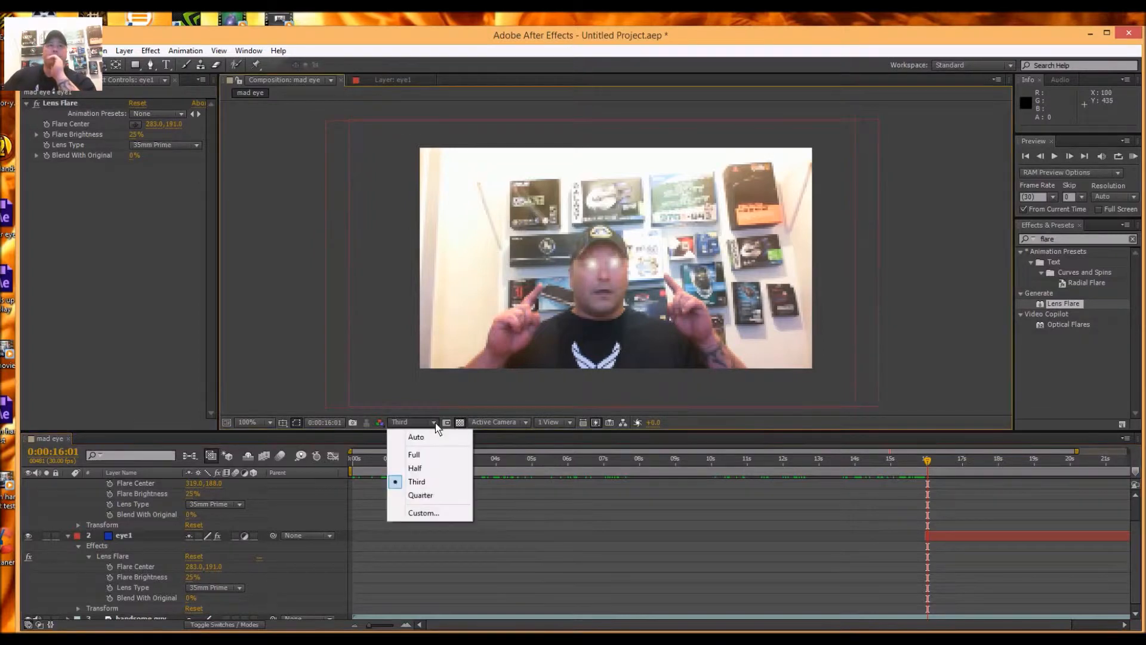
left_click(434, 456)
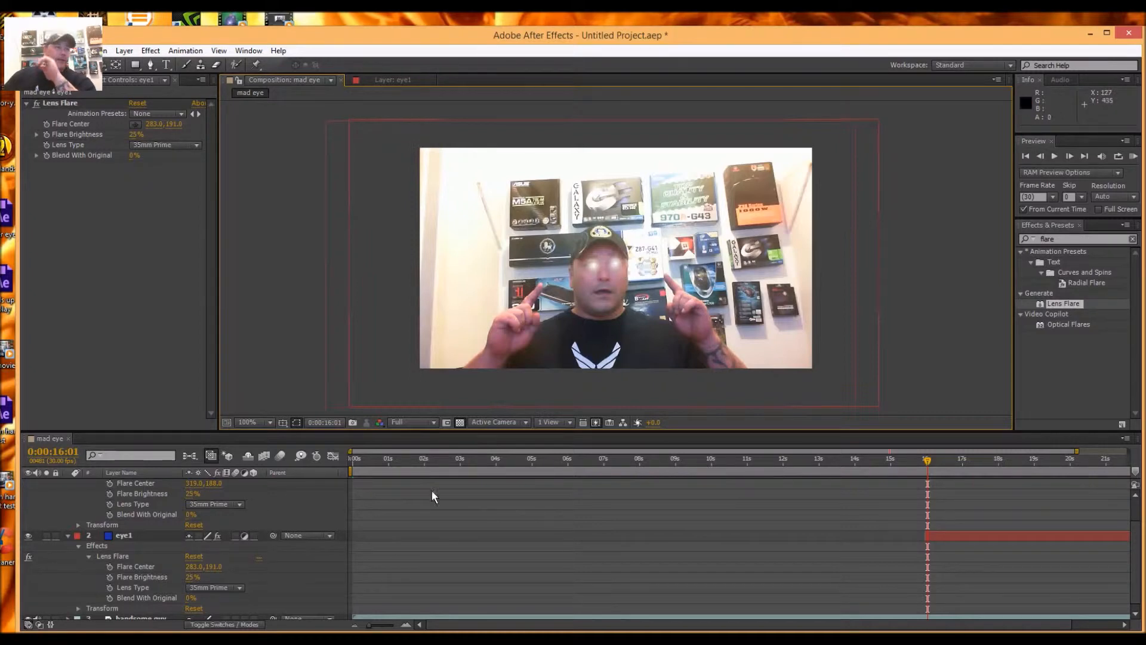
left_click(134, 567)
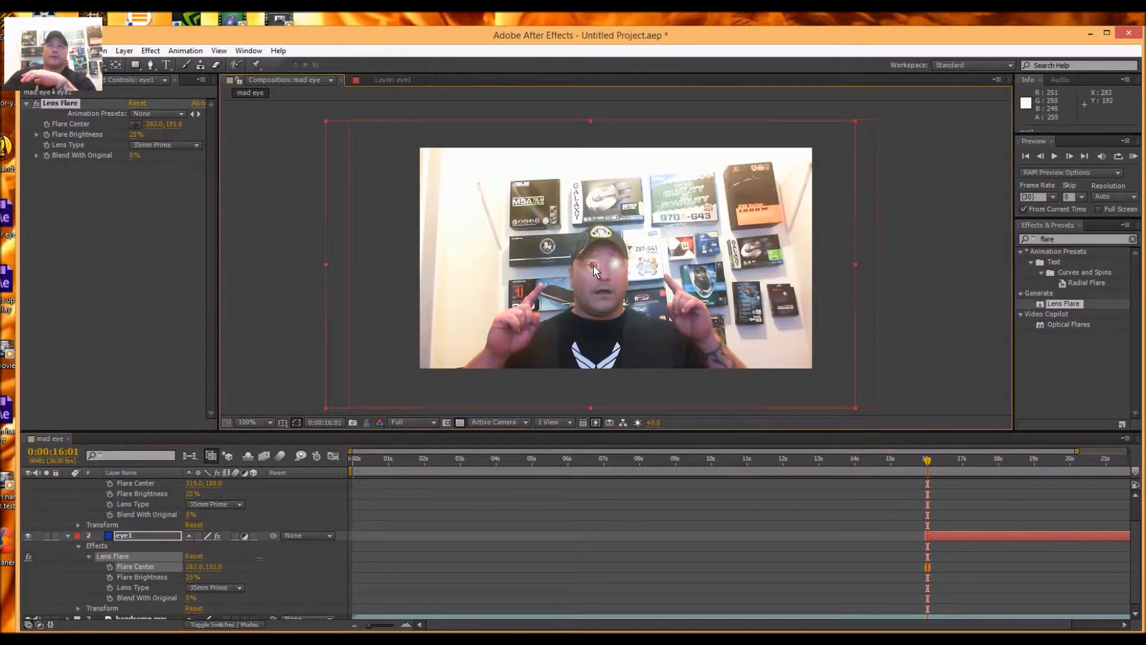
left_click_drag(591, 266, 591, 265)
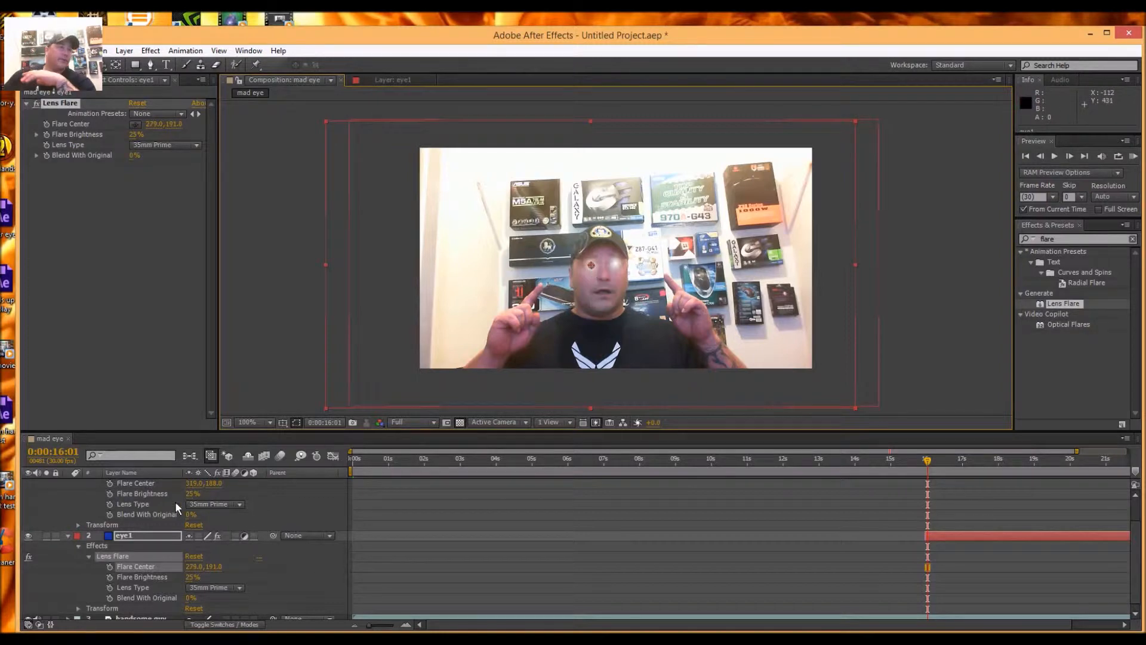
left_click(262, 515)
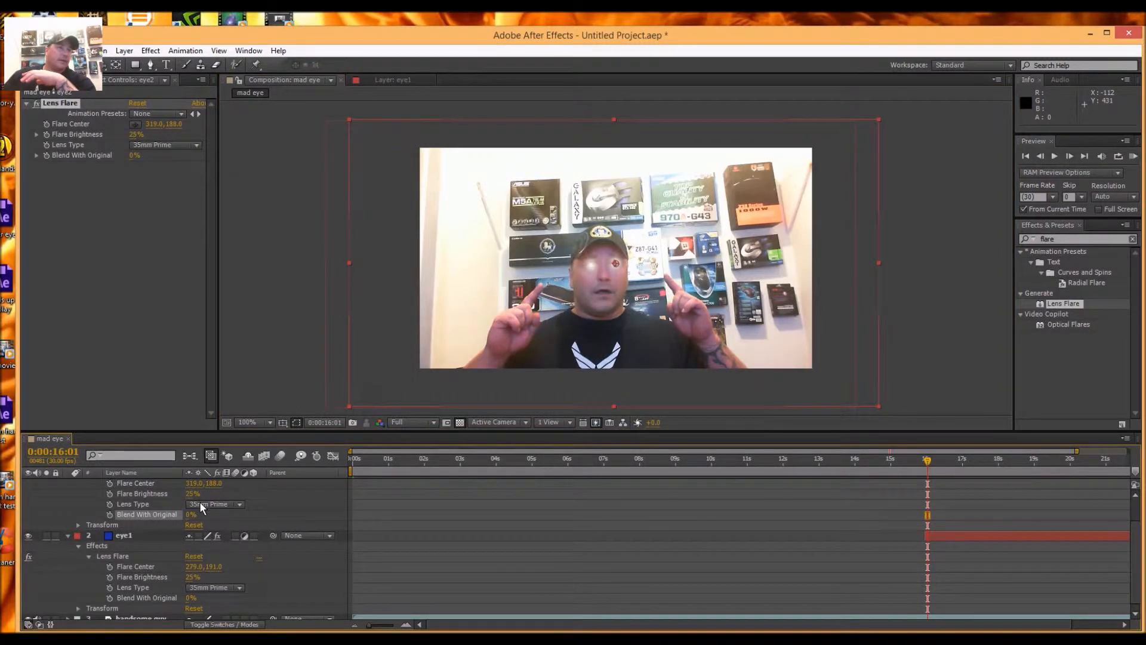
Move the eye2 flare center slightly inward and down over the man's left eye, to about 317, 190.
left_click(149, 483)
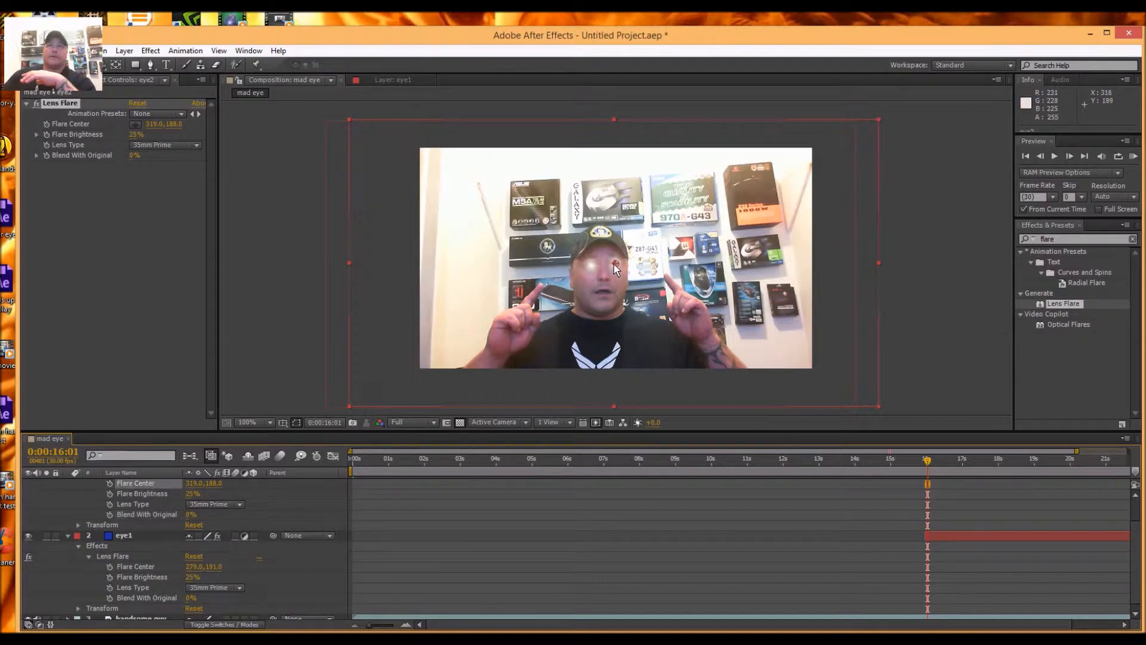
left_click_drag(614, 264, 613, 267)
left_click(908, 309)
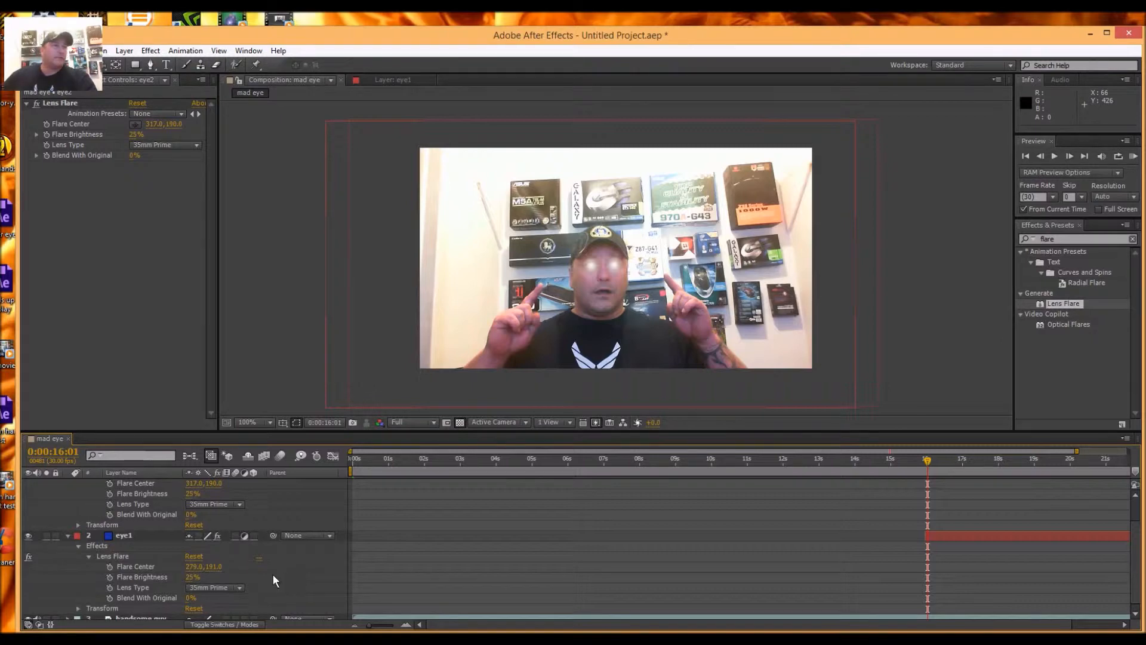
Nudge the eye1 flare center slightly up over the man's right eye, to about 279, 190.
left_click(136, 566)
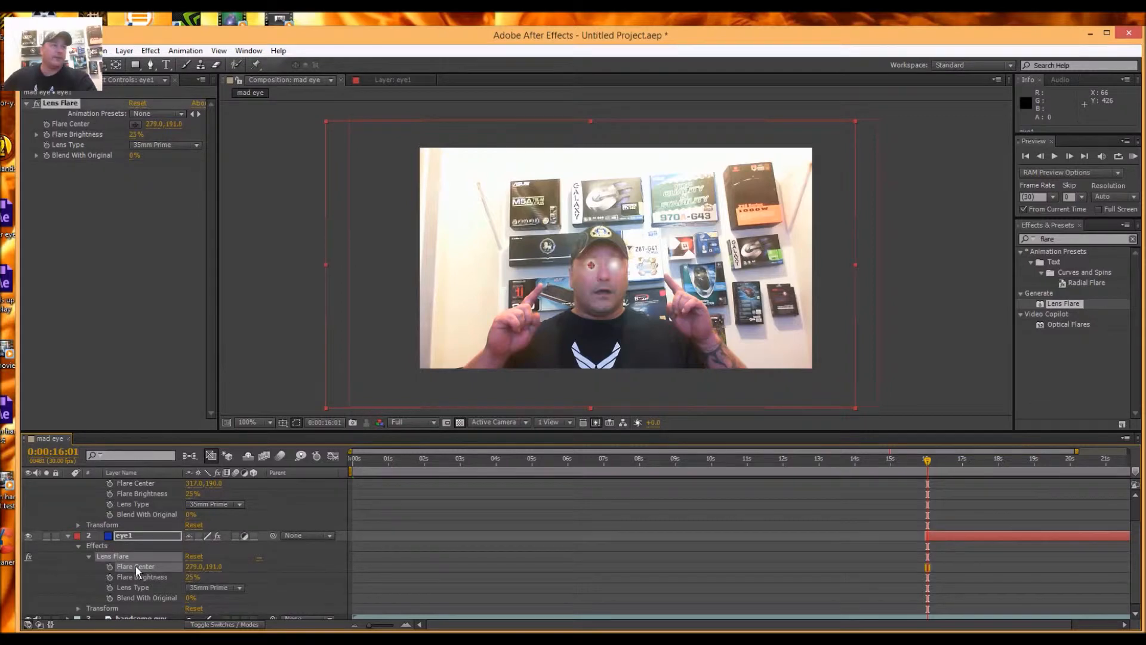
left_click(257, 569)
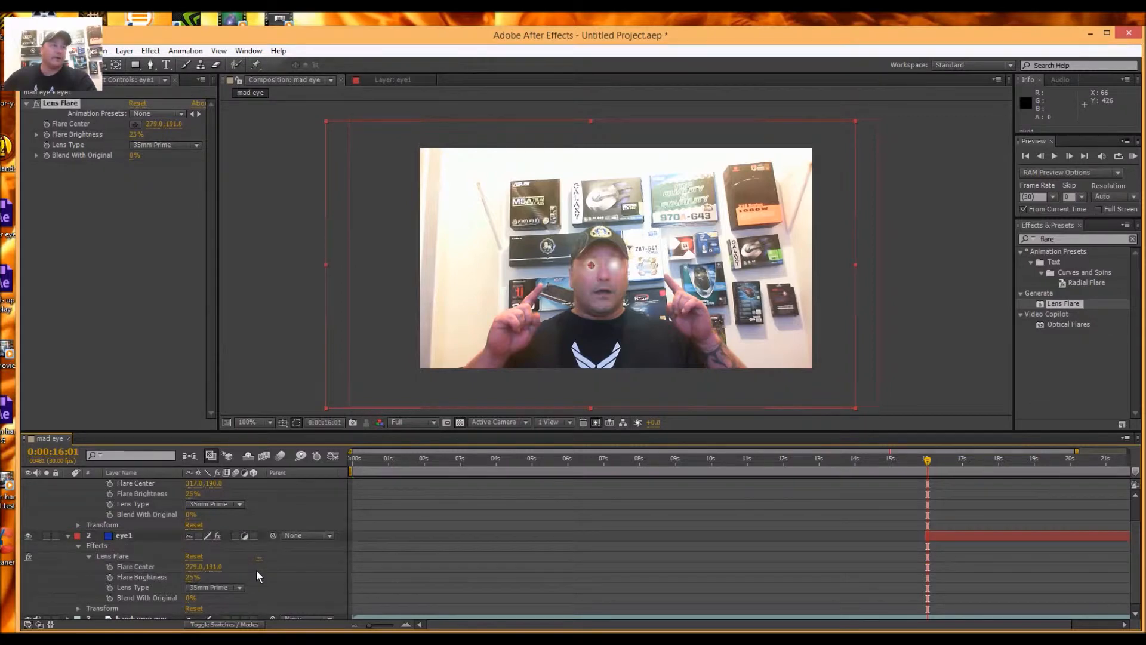
left_click(157, 565)
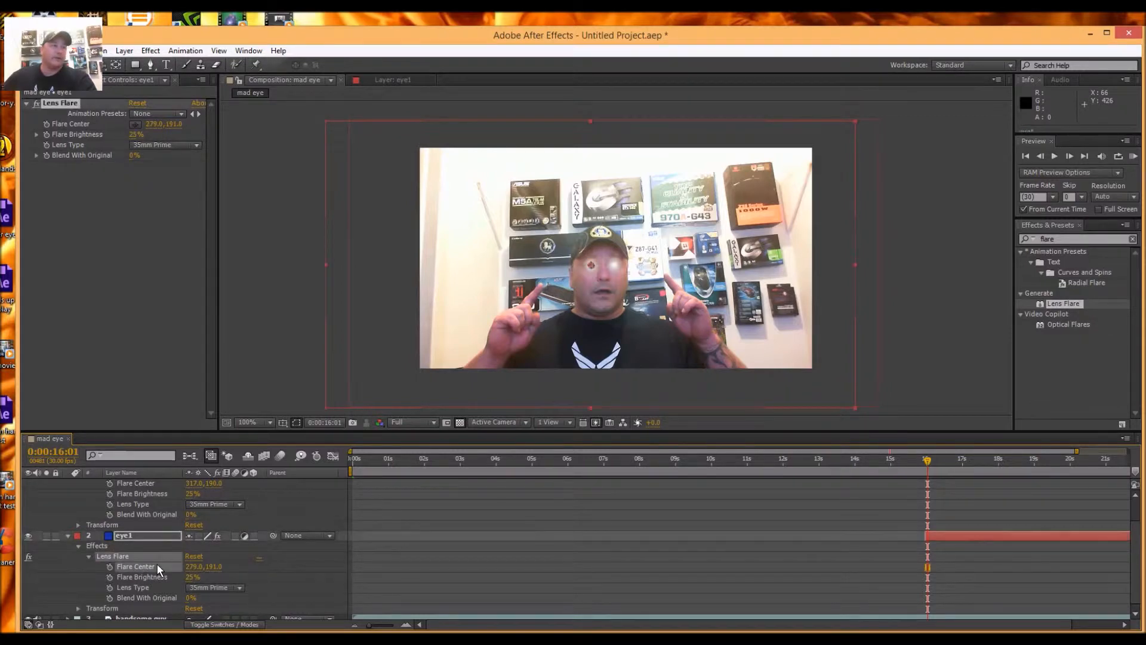
left_click(591, 265)
left_click_drag(591, 265, 591, 264)
left_click(920, 338)
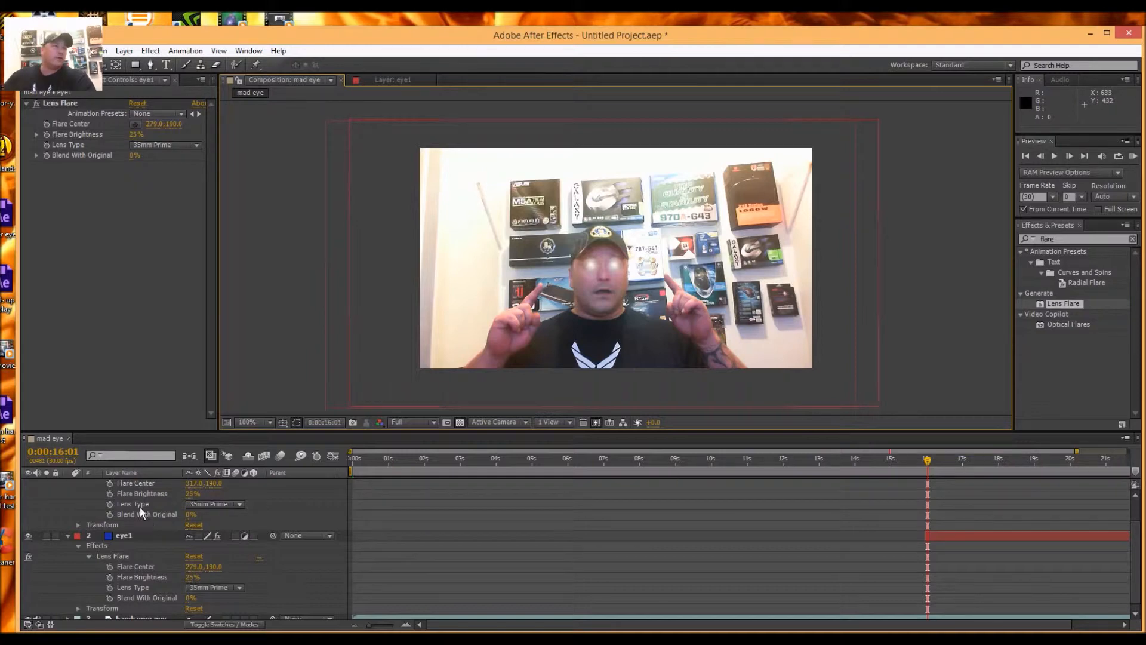
Turn on keyframing for the Flare Center of both the eye2 and eye1 layers at 0:00:16:01.
left_click(108, 483)
left_click(107, 483)
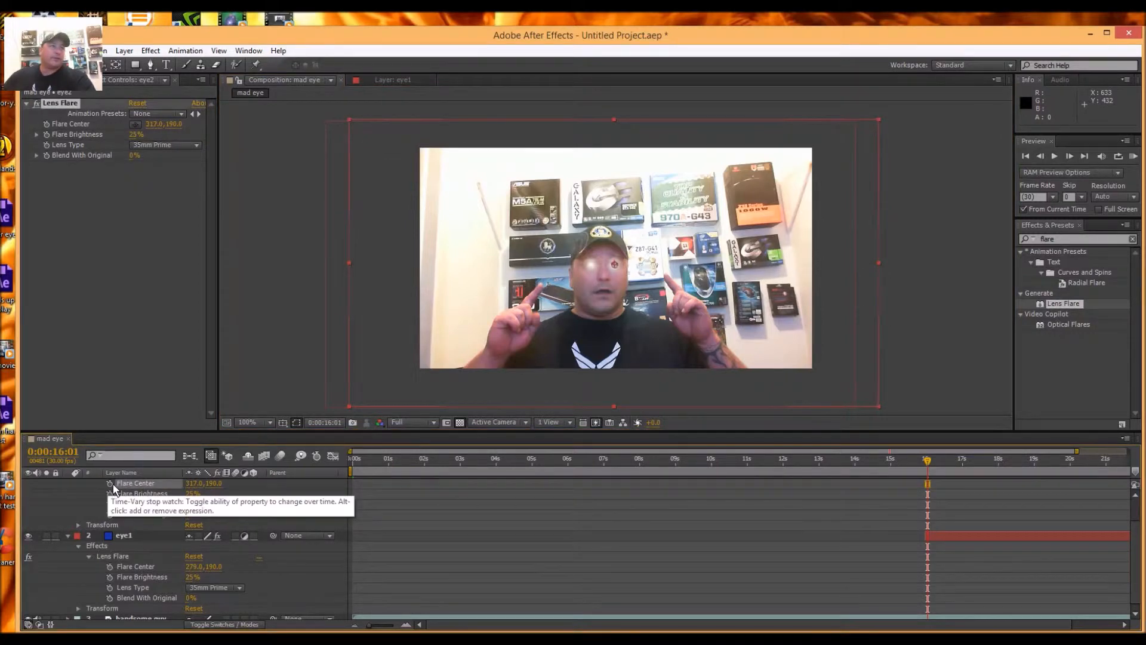
left_click(109, 566)
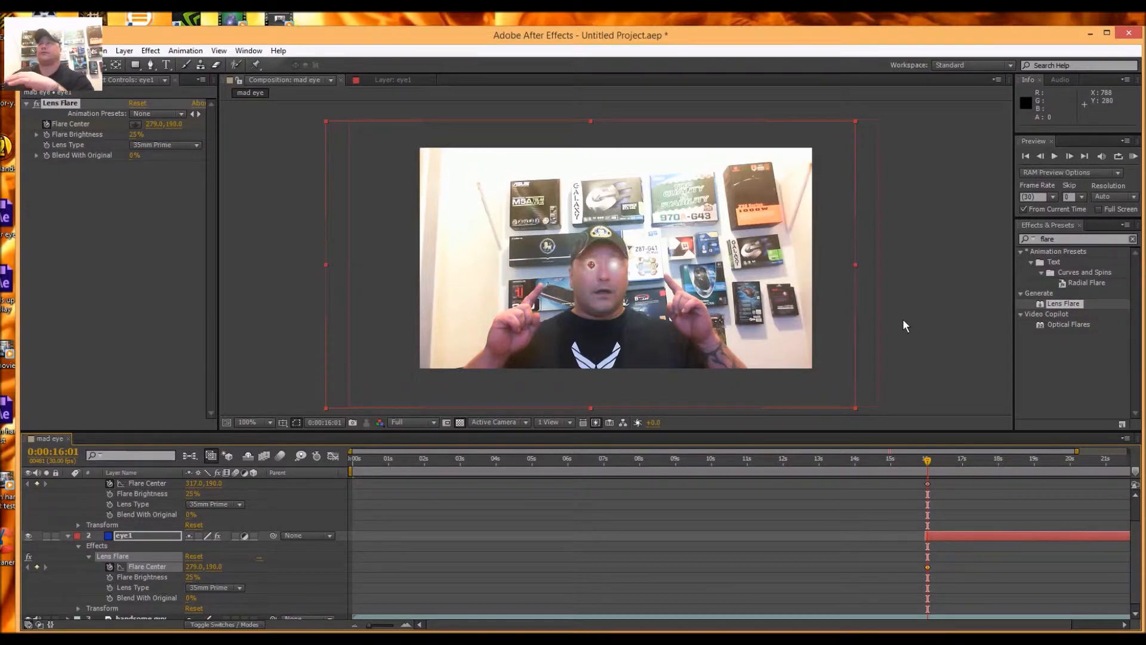
Advance to 0:00:16:08 and keyframe the eye2 flare center over the man's left eye, at about 314, 189.
left_click(1069, 157)
left_click(1070, 156)
left_click(1071, 157)
left_click(1071, 157)
left_click(1071, 156)
left_click(1071, 156)
left_click(1071, 156)
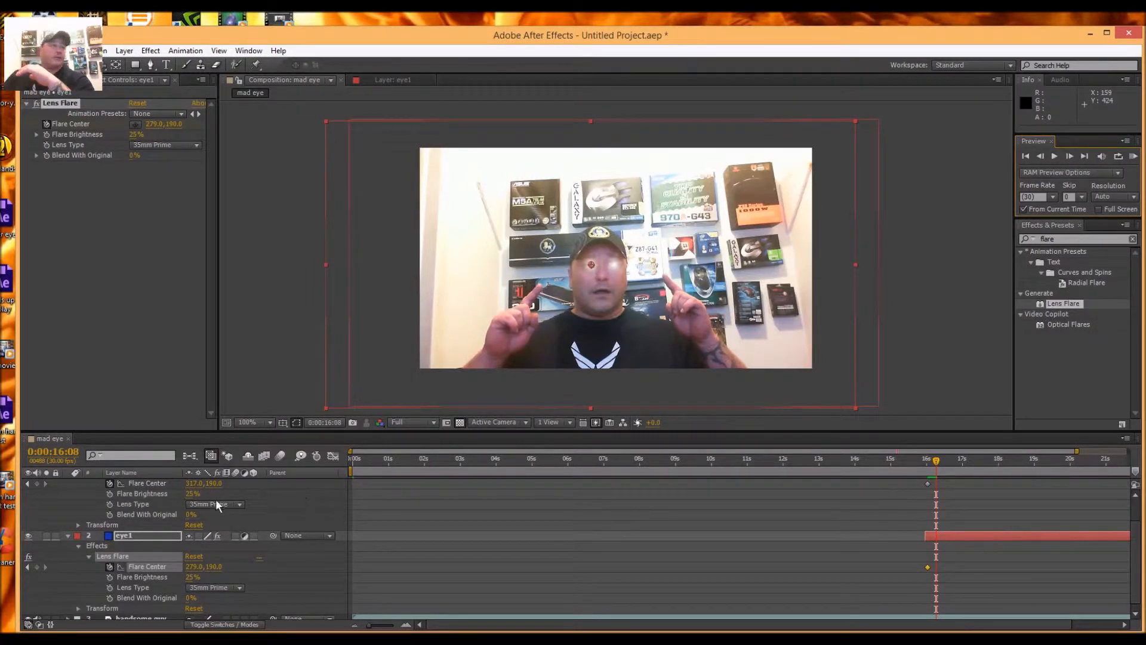
left_click(172, 483)
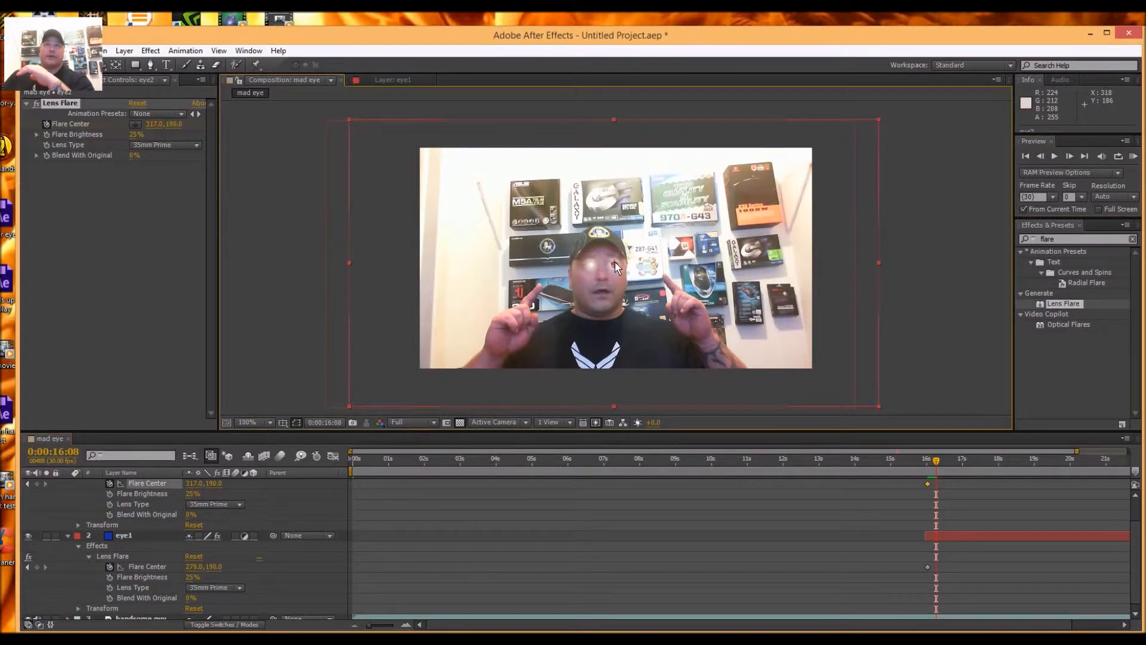
left_click_drag(614, 263, 612, 262)
left_click(907, 314)
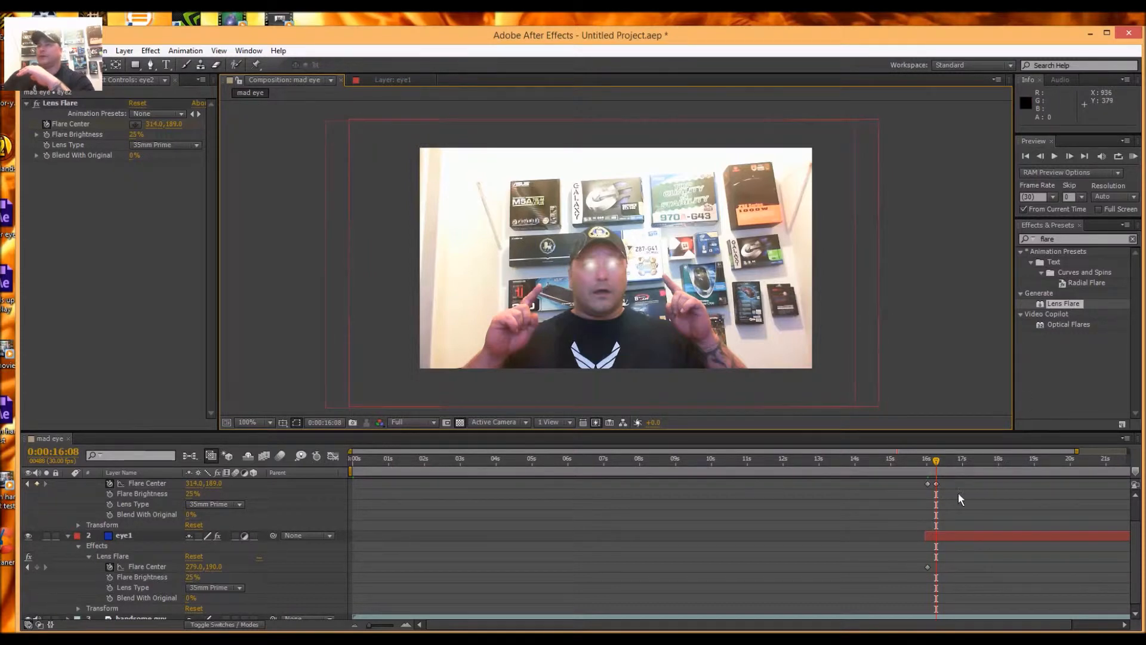
Advance to 0:00:16:16 and keyframe the eye1 flare center over the man's right eye, at about 277, 189.
left_click(1069, 157)
left_click(1069, 157)
left_click(1068, 157)
left_click(1068, 158)
left_click(1067, 159)
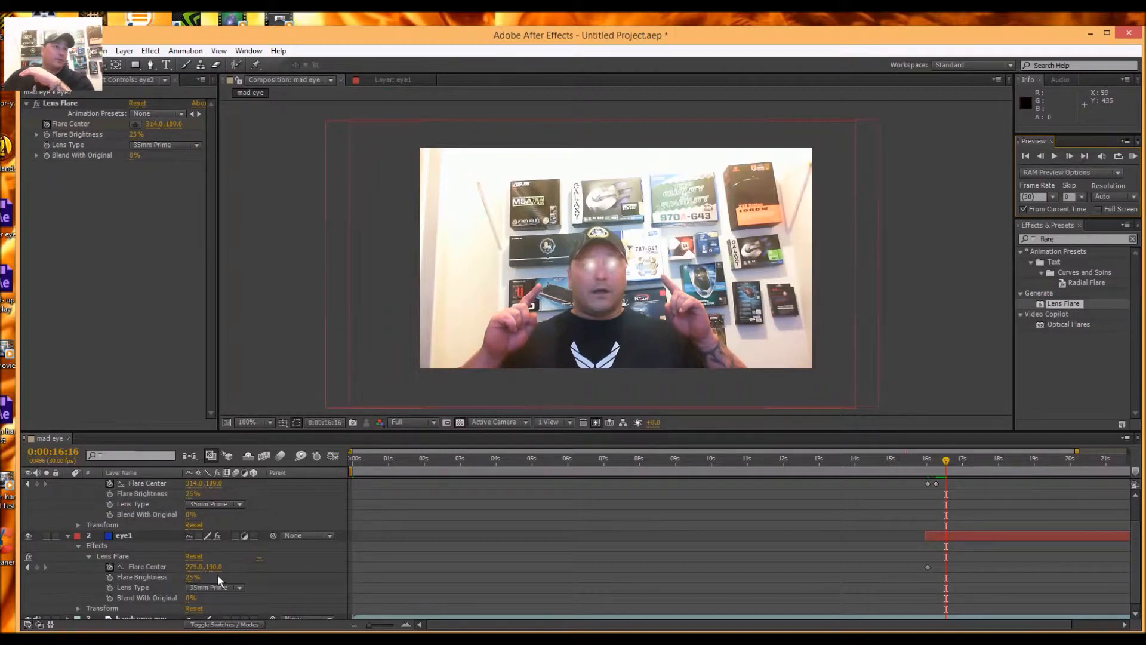
left_click(151, 564)
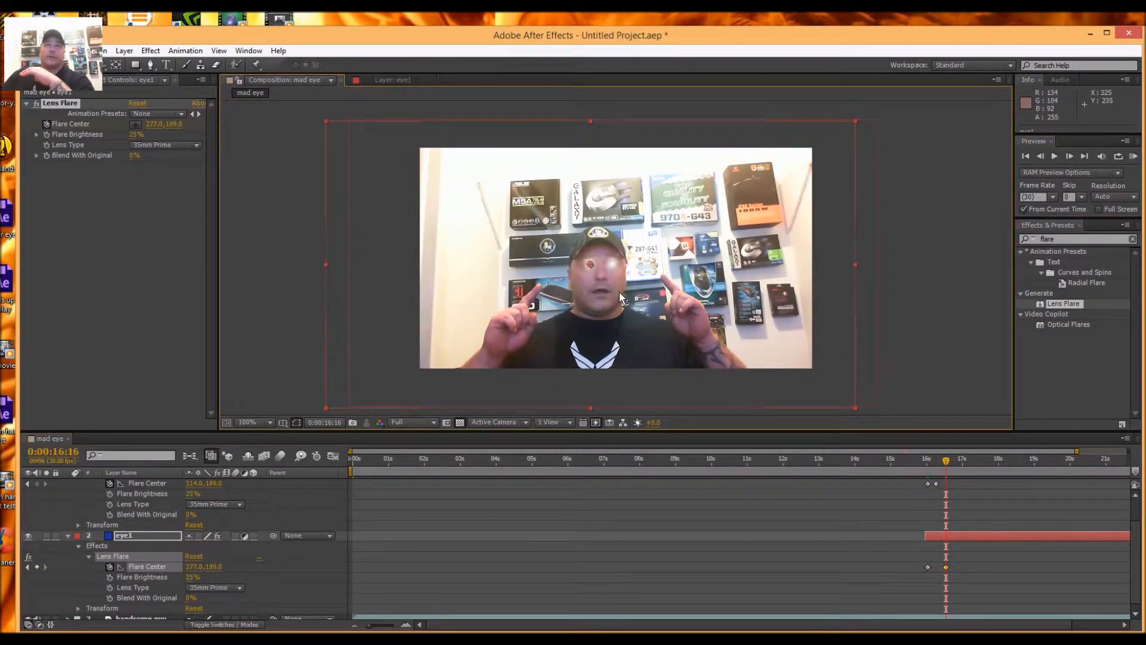
left_click(900, 299)
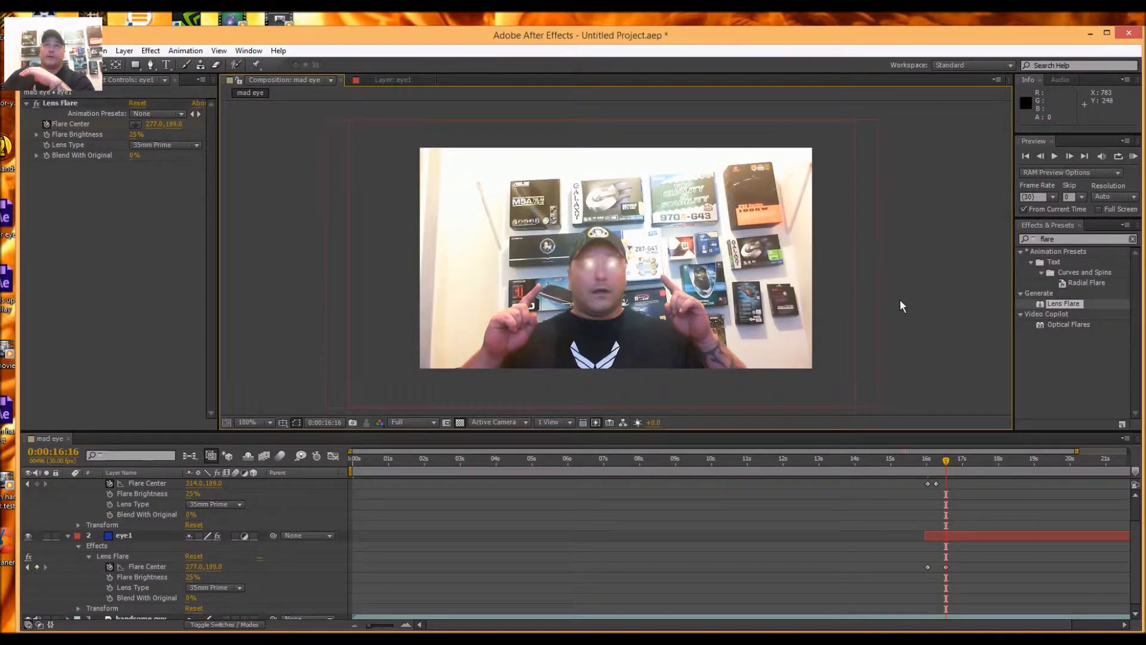
Advance to 0:00:16:22 and keyframe the eye2 flare center over the man's left eye, at about 313, 187.
left_click(1071, 159)
left_click(1071, 159)
left_click(1071, 159)
left_click(1071, 159)
left_click(1069, 157)
left_click(1070, 157)
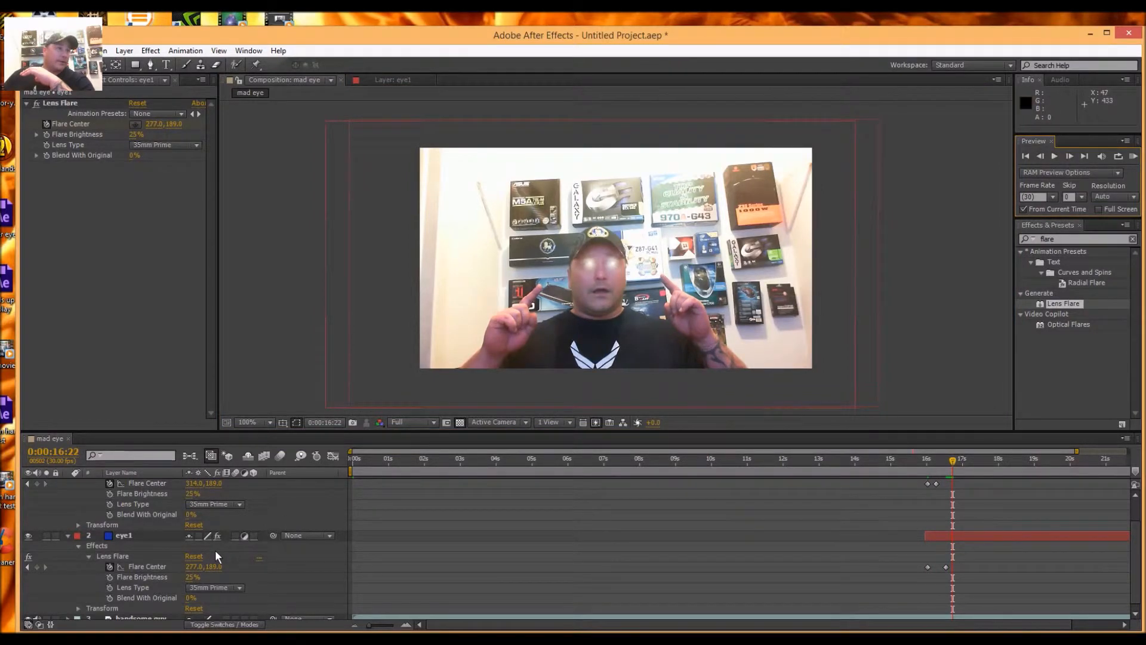
left_click(152, 482)
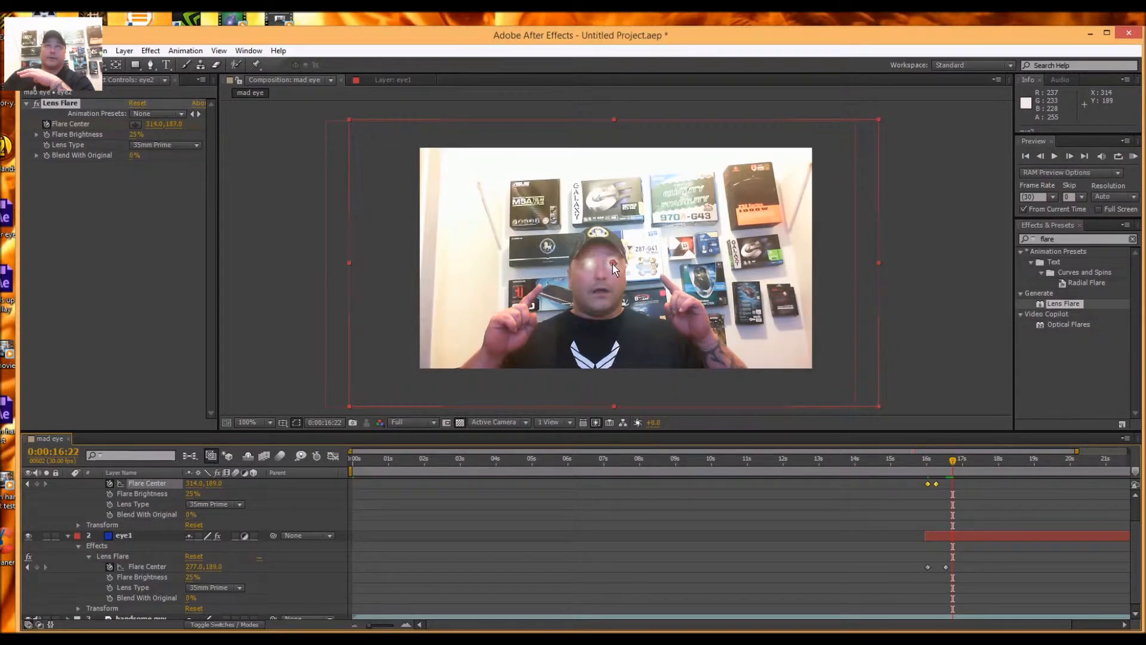
left_click(611, 264)
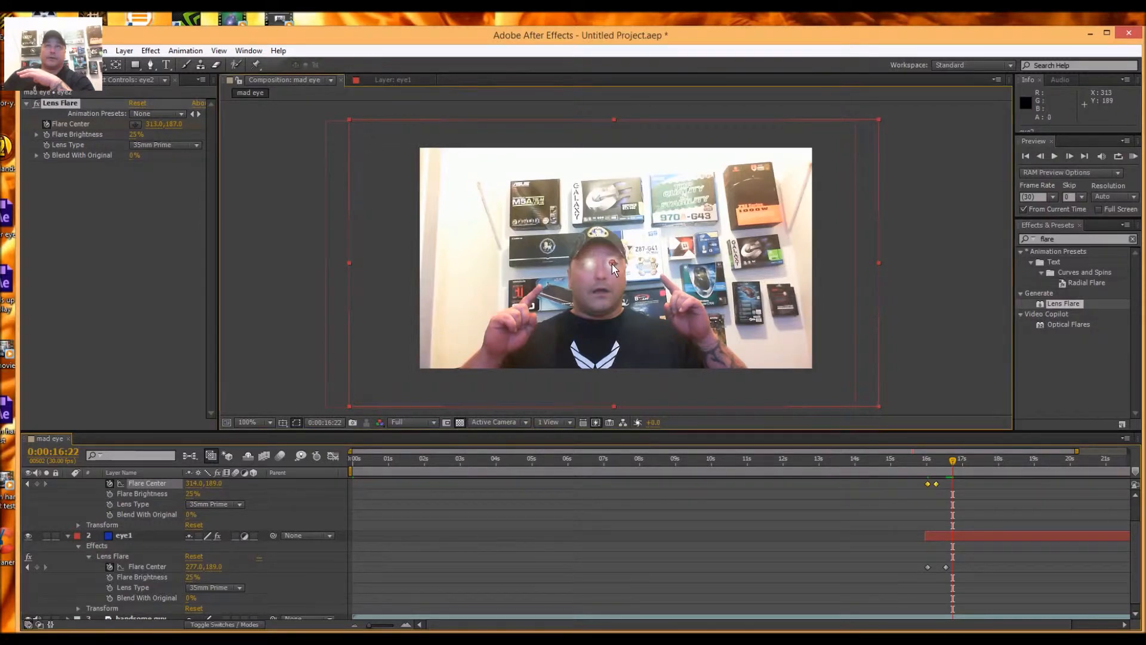
left_click(933, 298)
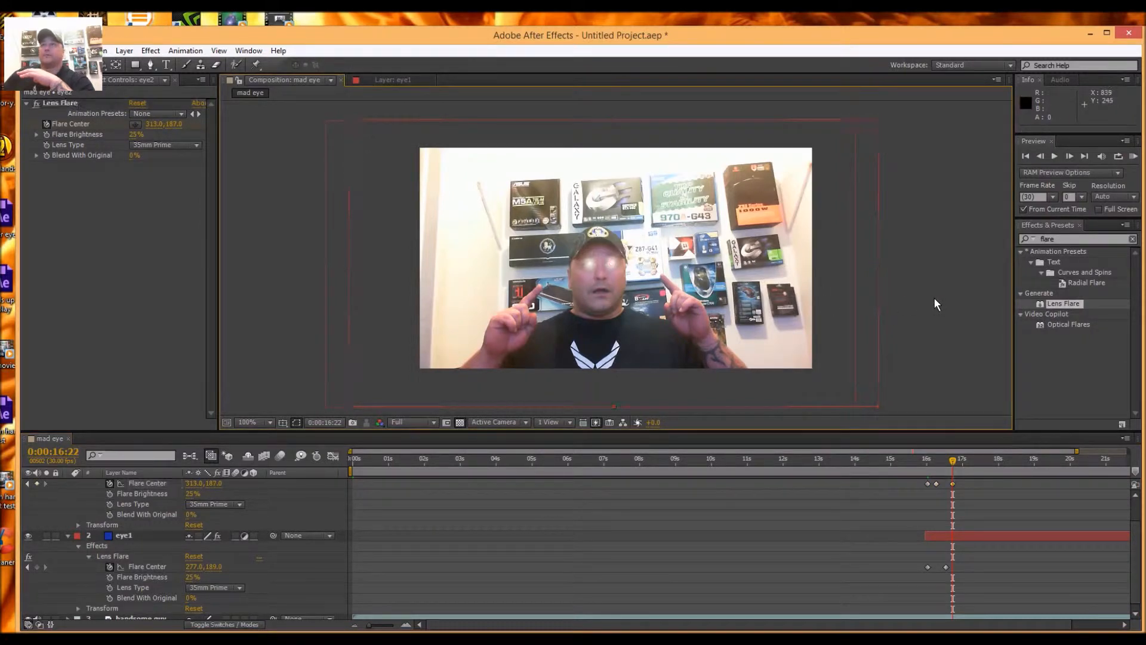
Advance frame by frame to 0:00:17:29 and keyframe the eye2 flare center over the man's left eye, at about 311, 188.
left_click(1071, 158)
left_click(1071, 157)
left_click(1072, 158)
left_click(1072, 159)
left_click(1073, 159)
left_click(1071, 157)
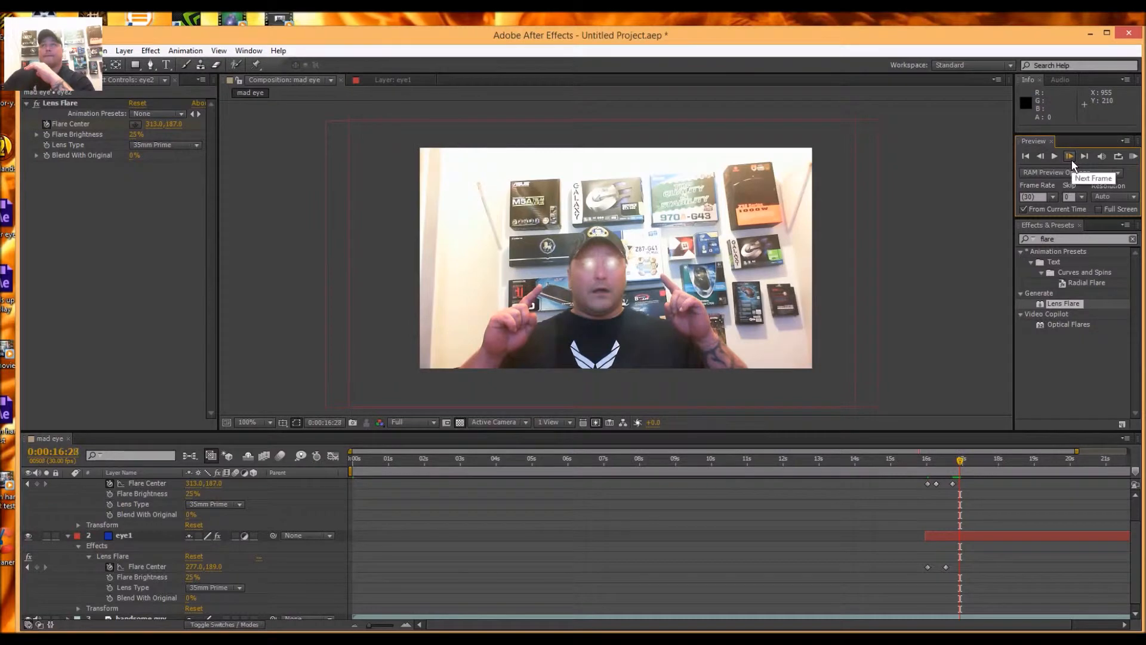
left_click(1070, 157)
left_click(1070, 156)
left_click(1070, 156)
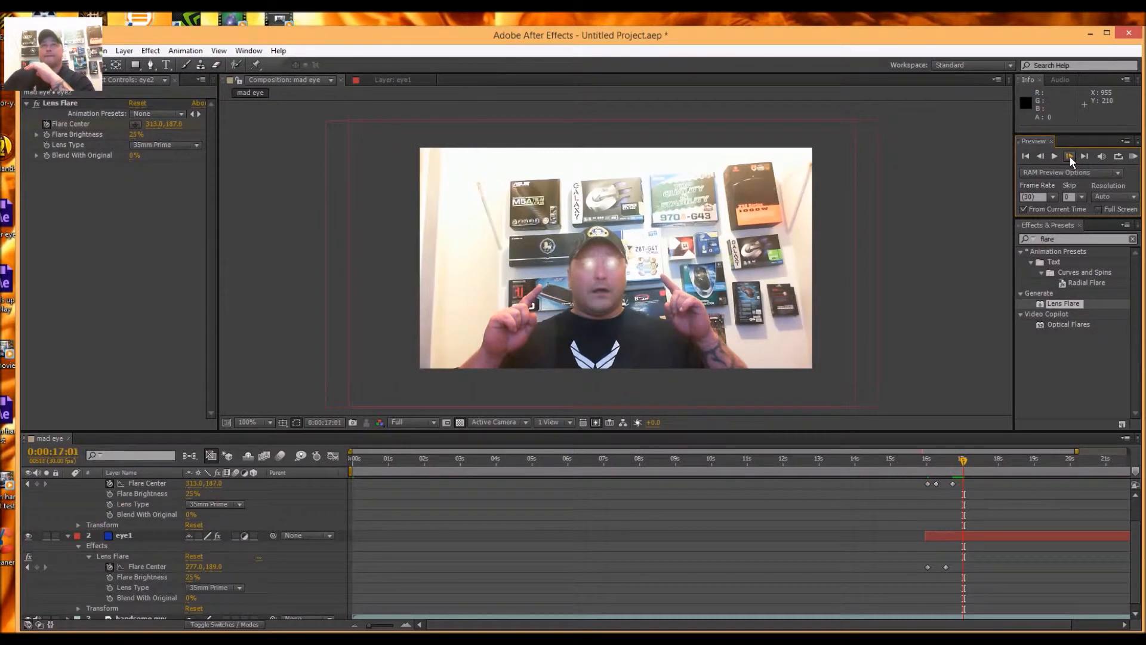
left_click(1070, 157)
left_click(1070, 156)
left_click(1070, 157)
left_click(1070, 156)
left_click(1070, 156)
left_click(1070, 157)
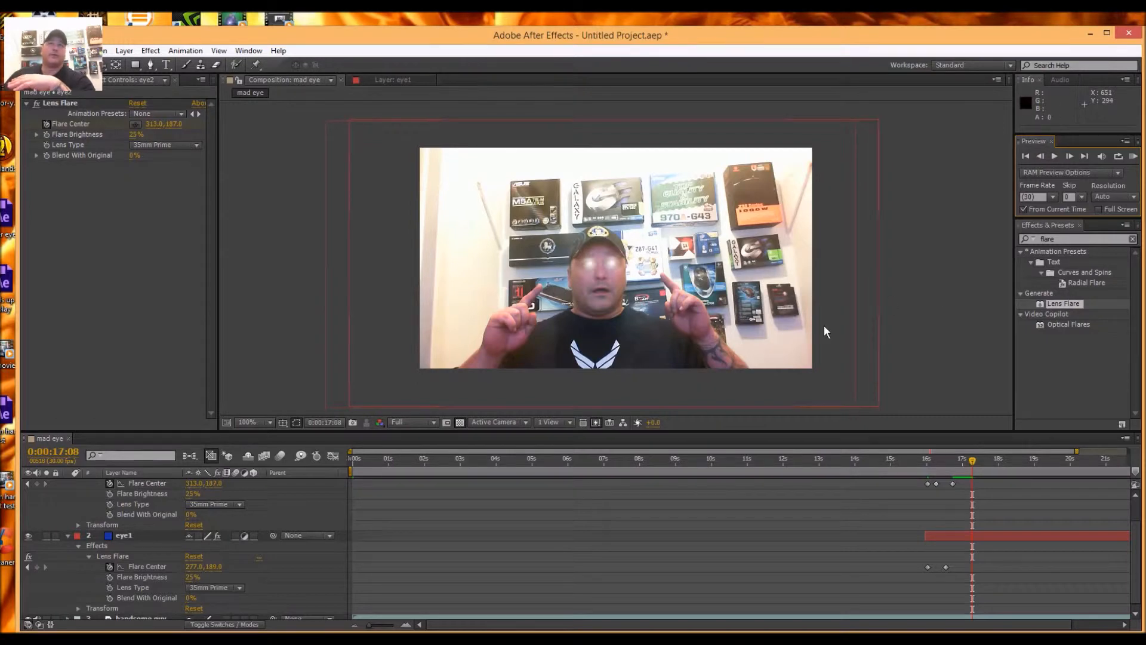
left_click(1069, 155)
left_click(1070, 155)
left_click(1072, 156)
left_click(1072, 156)
left_click(1072, 156)
left_click(1071, 155)
left_click(1070, 155)
left_click(1070, 155)
left_click(1069, 155)
left_click(1070, 155)
left_click(1069, 155)
left_click(1070, 155)
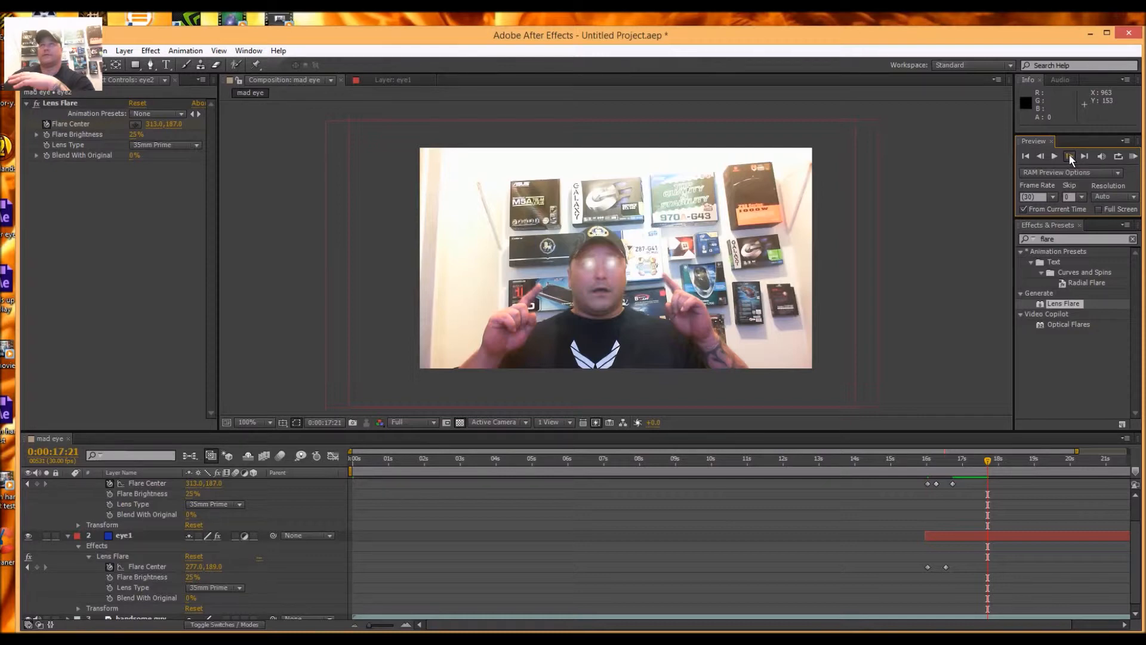
left_click(1069, 157)
left_click(1070, 157)
left_click(1069, 157)
left_click(1069, 157)
left_click(1069, 157)
left_click(1069, 157)
left_click(1069, 156)
left_click(1069, 156)
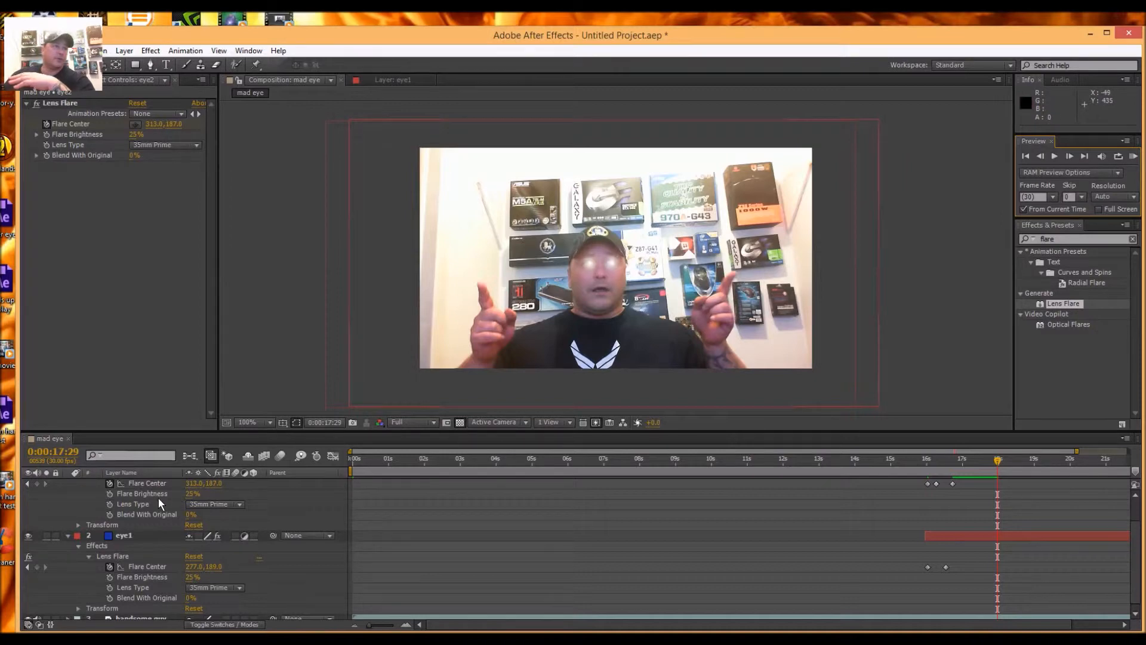
left_click(150, 481)
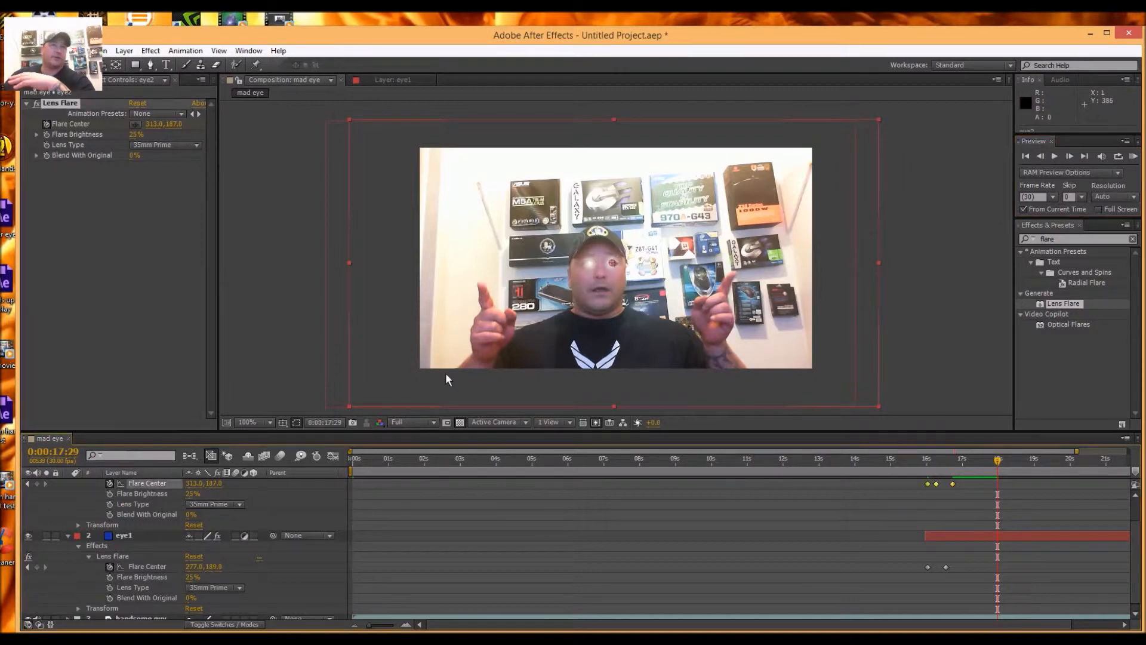
left_click(611, 262)
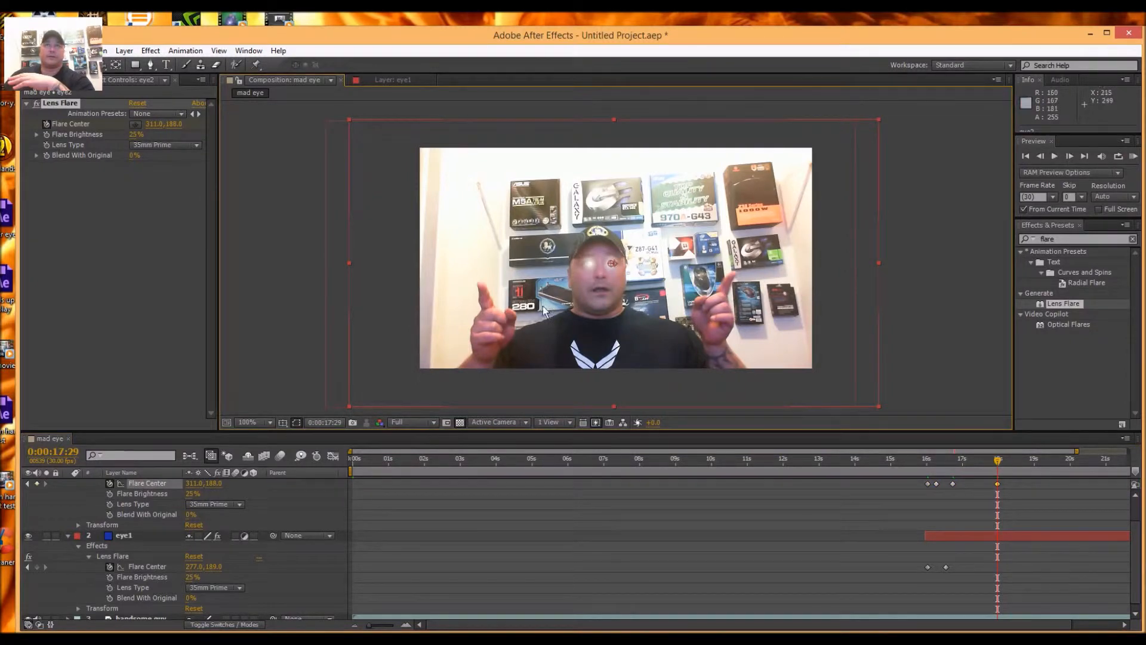
Keyframe the eye1 flare center at 0:00:17:29 over the man's right eye, at about 275, 189.
left_click(141, 565)
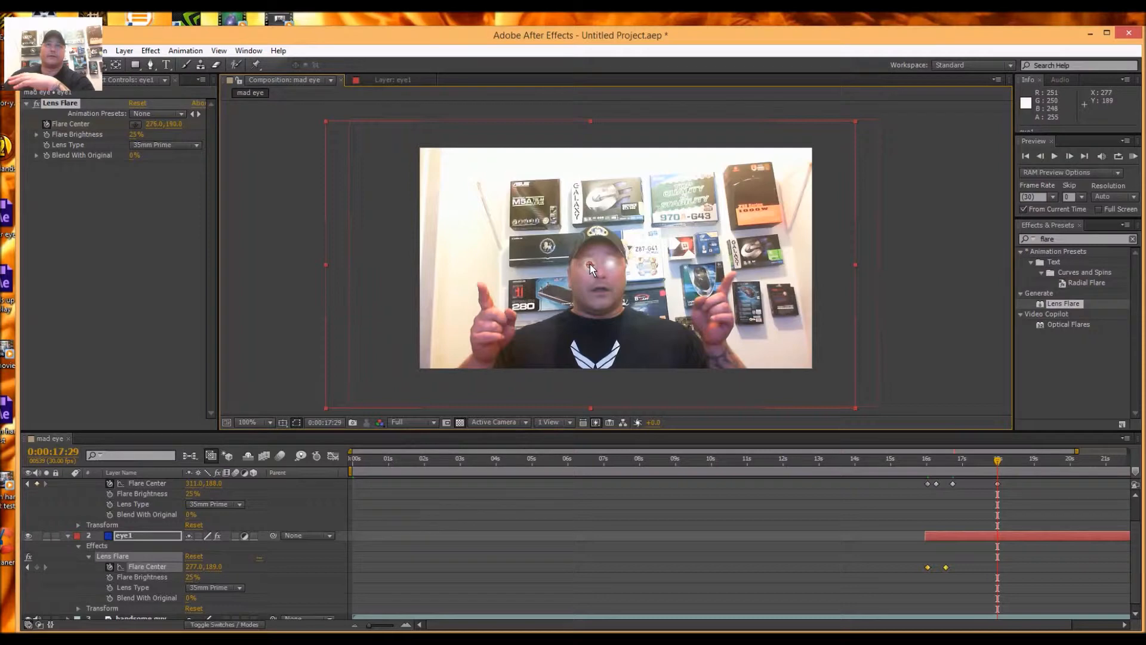
left_click(589, 264)
left_click(945, 271)
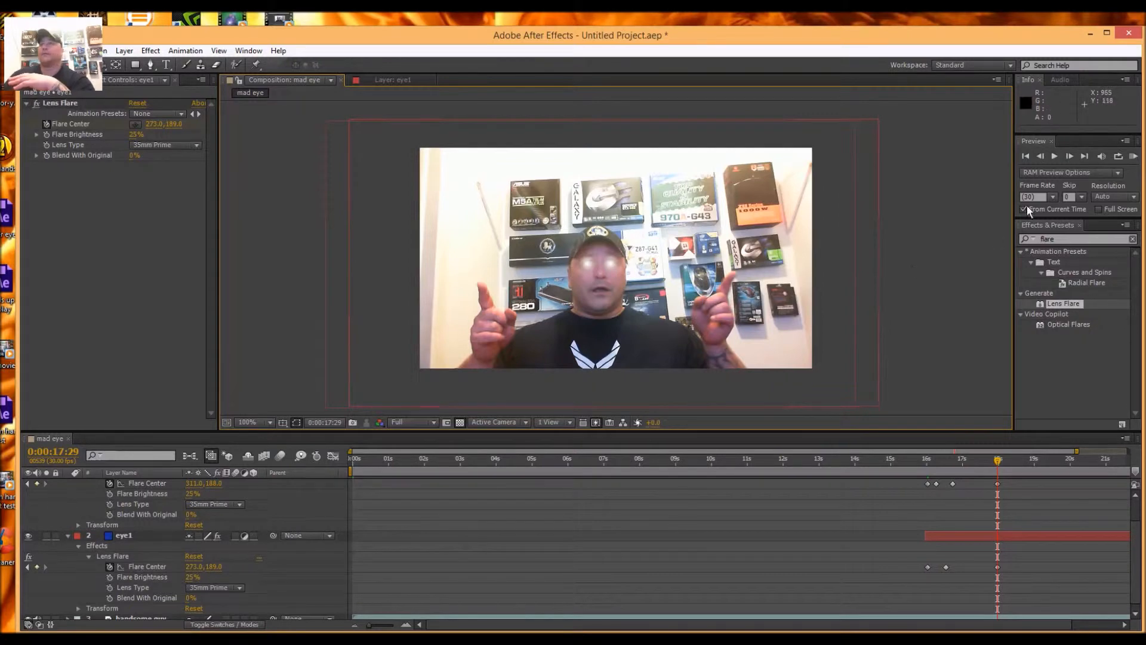
Go to 0:00:18:01 and keyframe the eye1 flare center over the man's right eye, at about 276, 190.
left_click(1069, 156)
left_click(1070, 156)
left_click(1070, 156)
left_click(1070, 155)
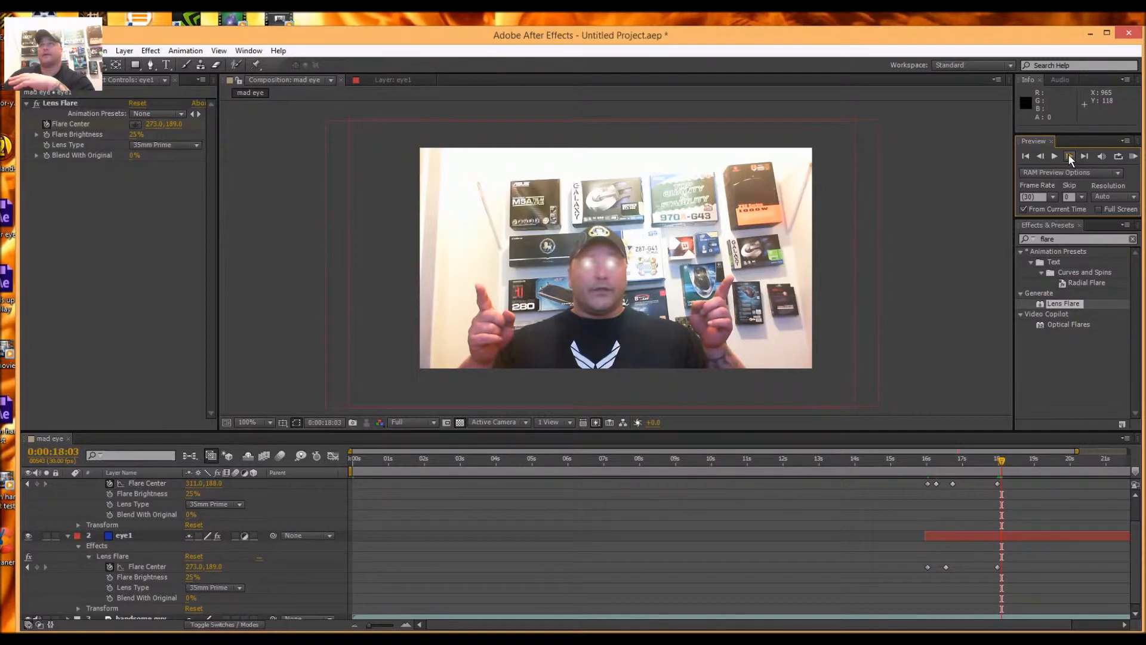
left_click(1044, 156)
left_click(1044, 157)
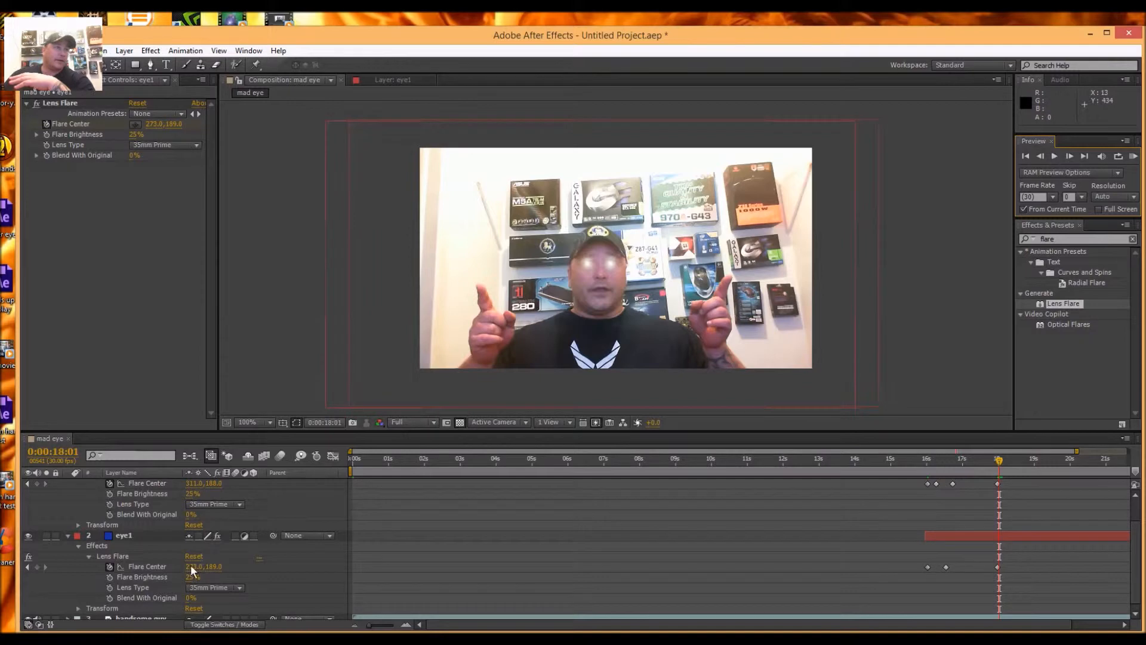
left_click(163, 566)
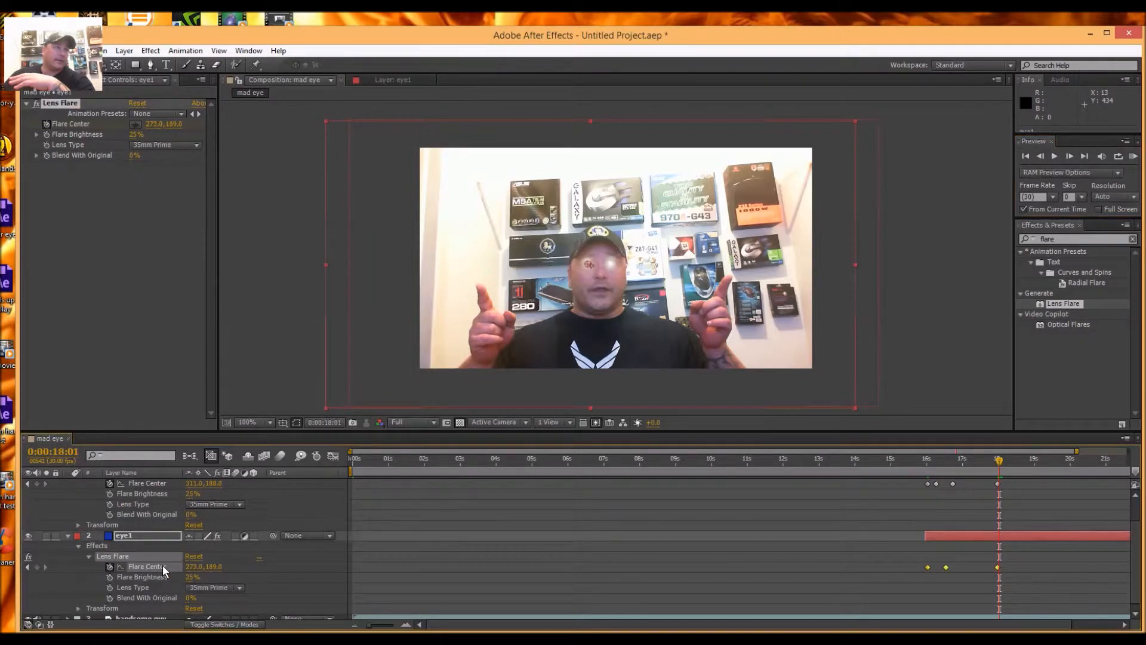
left_click(589, 263)
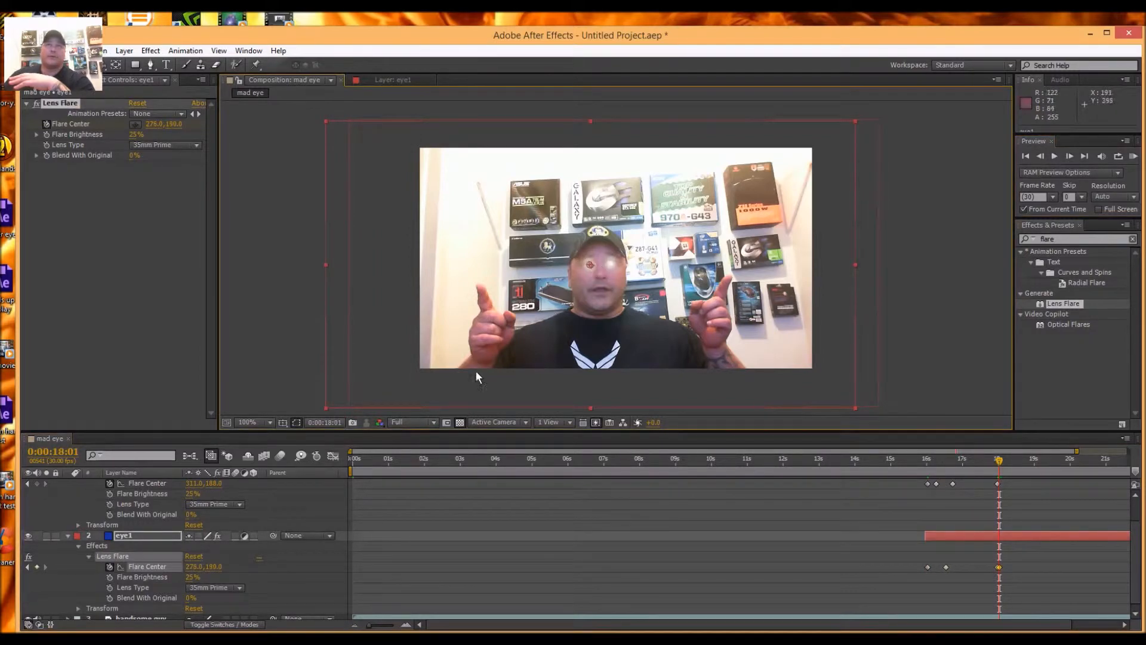
left_click(912, 270)
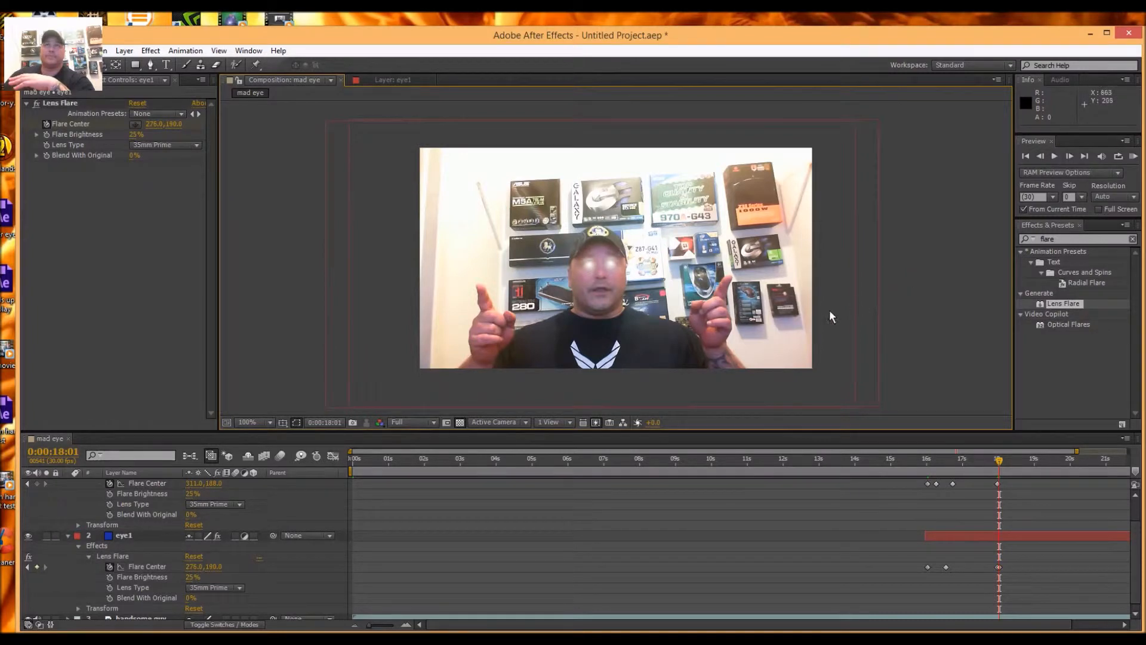
Advance to 0:00:18:02 and keyframe the eye1 flare center over the man's right eye, at about 277, 188.
left_click(1069, 156)
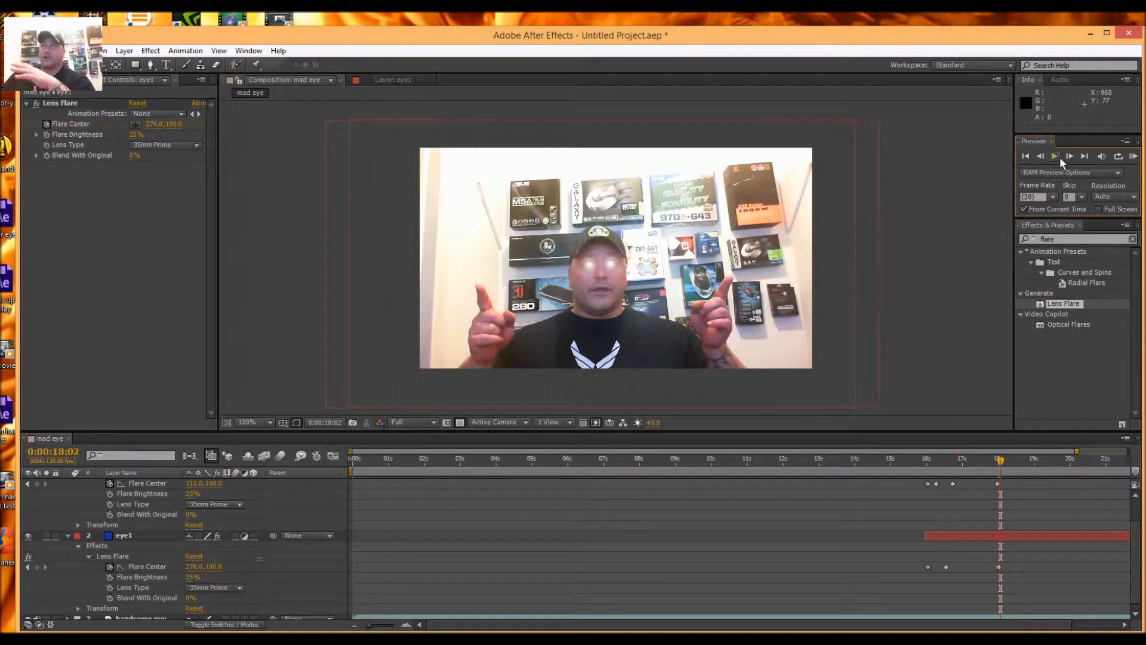
left_click(148, 567)
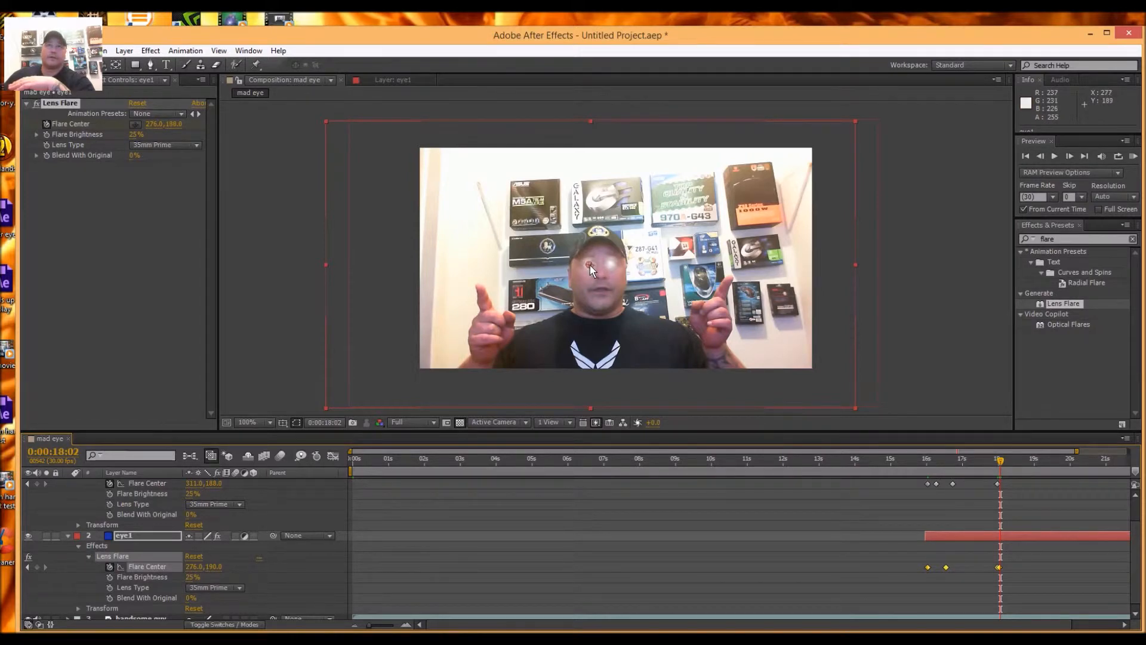
left_click_drag(592, 264, 593, 264)
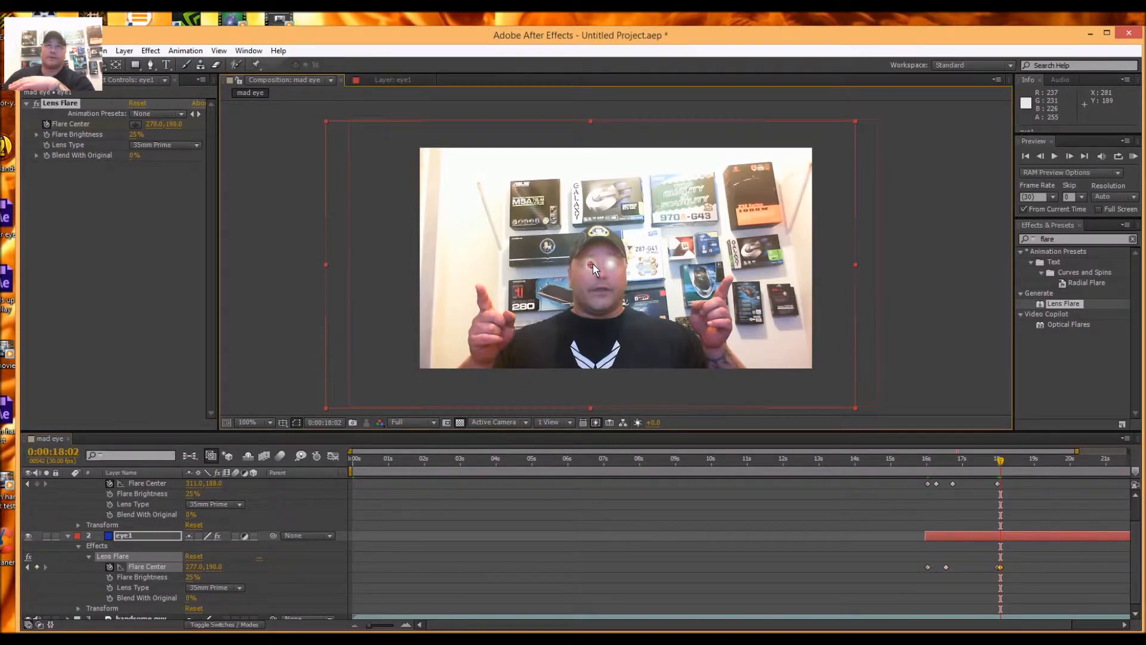
left_click_drag(591, 263, 590, 262)
left_click_drag(589, 263, 591, 263)
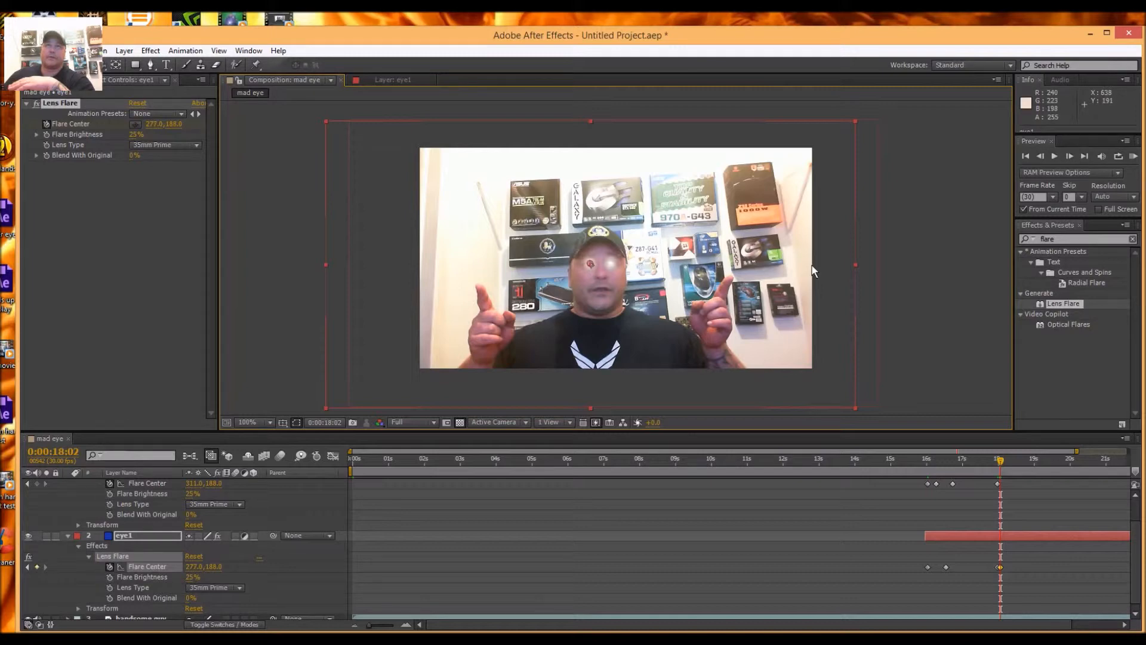
left_click(936, 260)
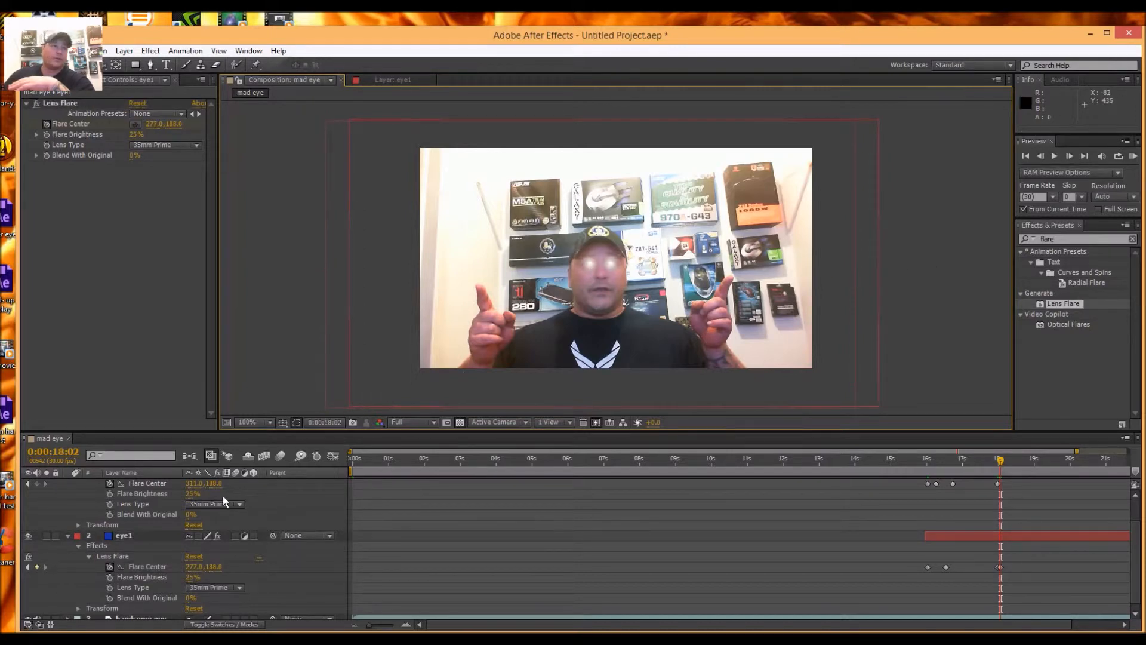
Keyframe the eye2 flare center at 0:00:18:02 over the man's left eye, at about 313, 189.
left_click(162, 483)
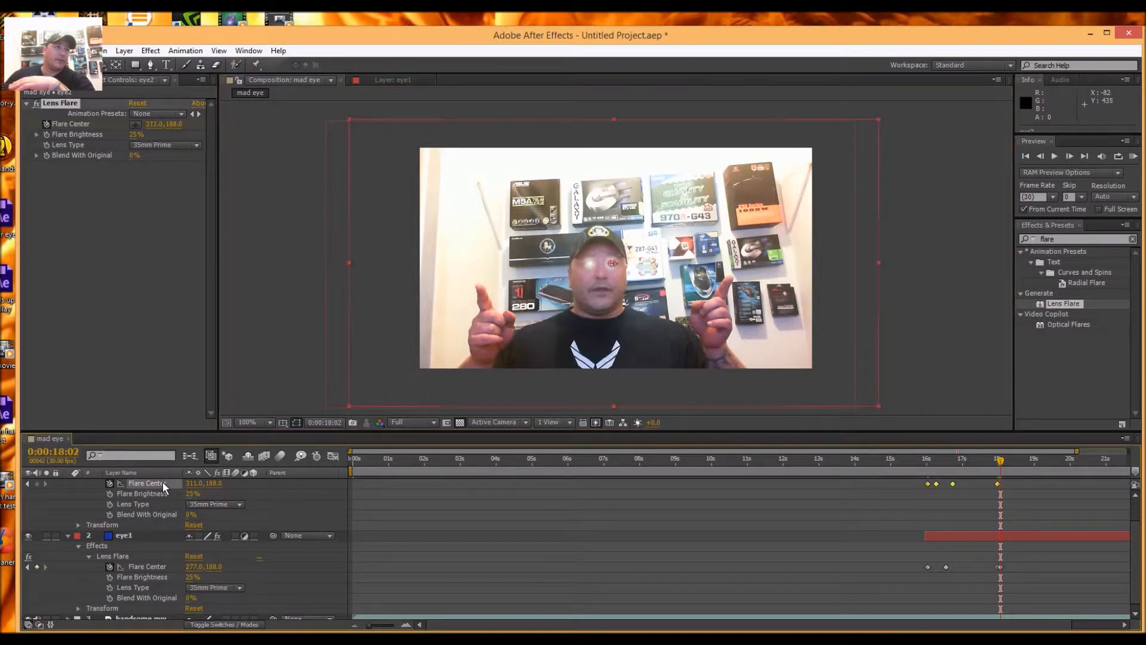
left_click_drag(612, 263, 611, 263)
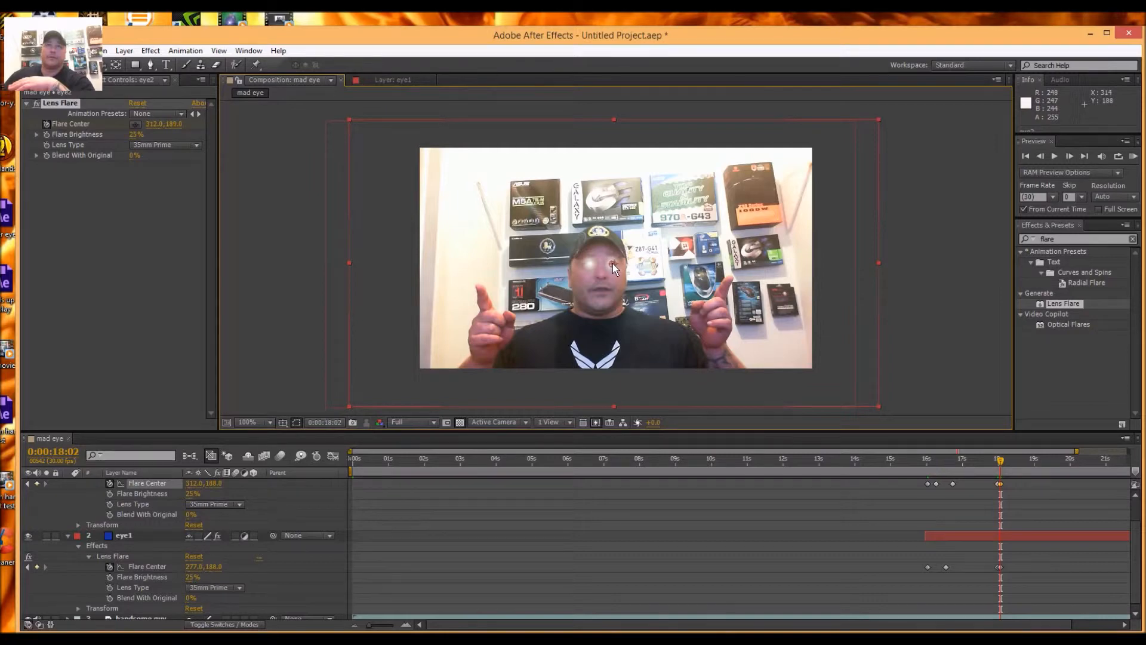
left_click(959, 262)
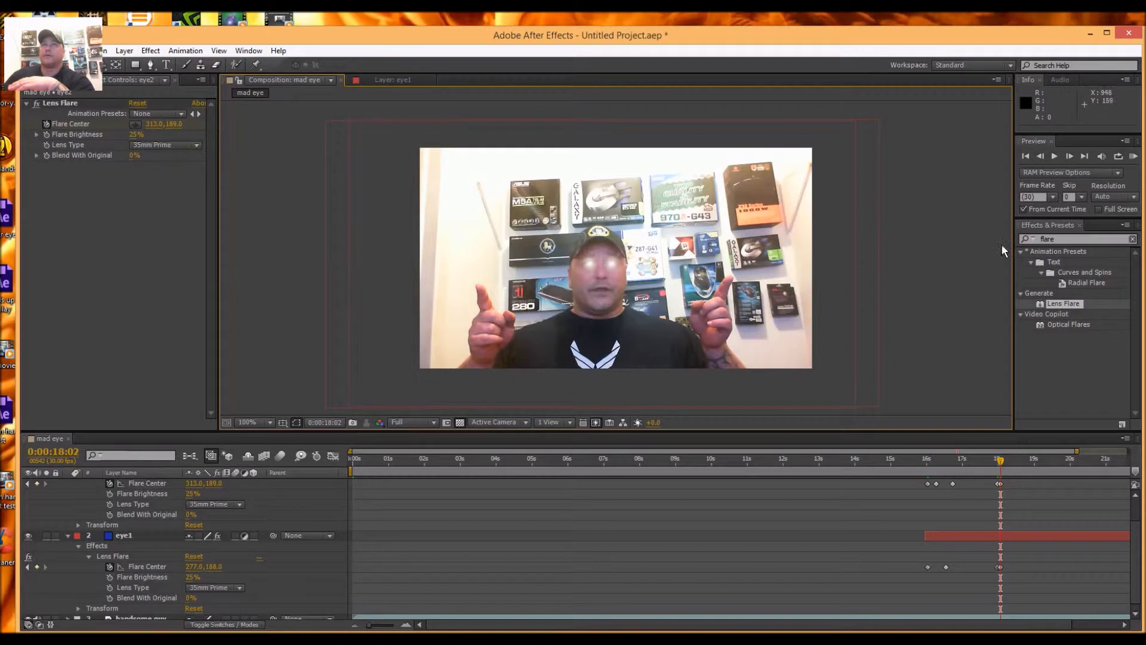
Advance to 0:00:18:07 and keyframe the eye2 flare center over the man's left eye, at about 317, 187.
left_click(1073, 156)
left_click(1073, 155)
left_click(1074, 155)
left_click(1073, 156)
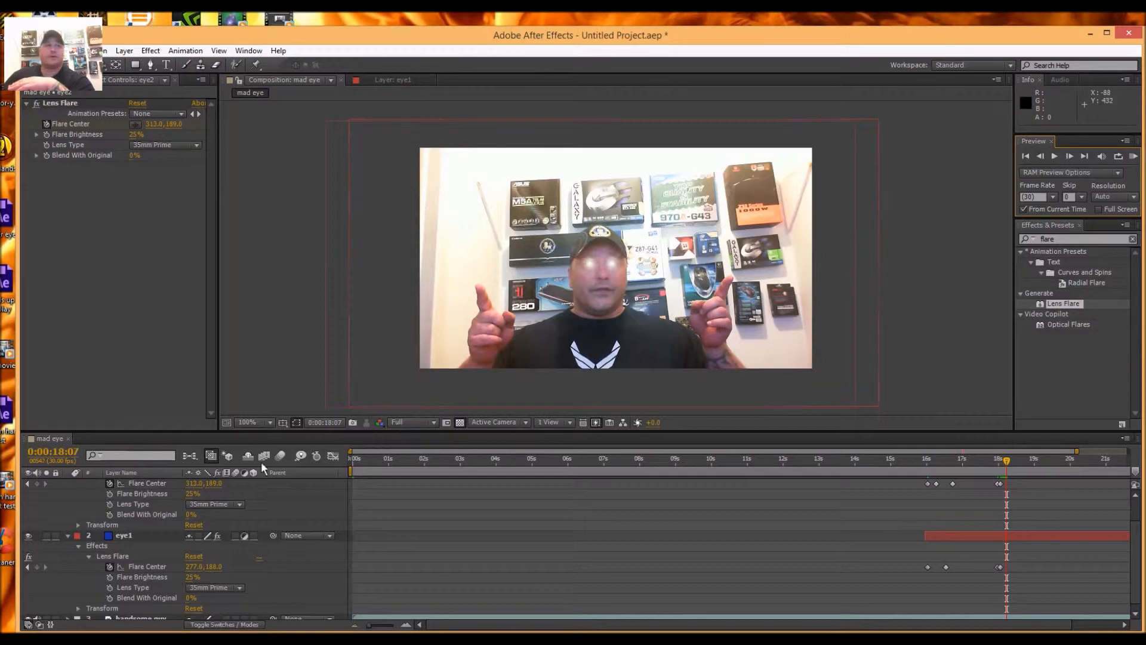
left_click(157, 485)
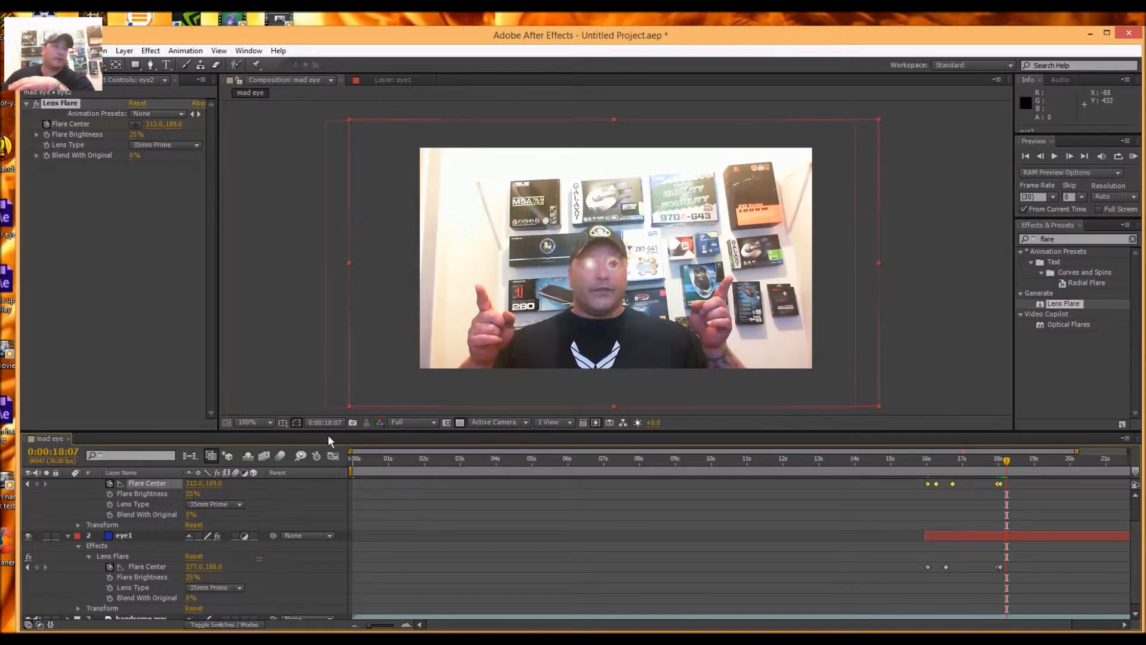
left_click(613, 267)
left_click_drag(616, 261, 613, 263)
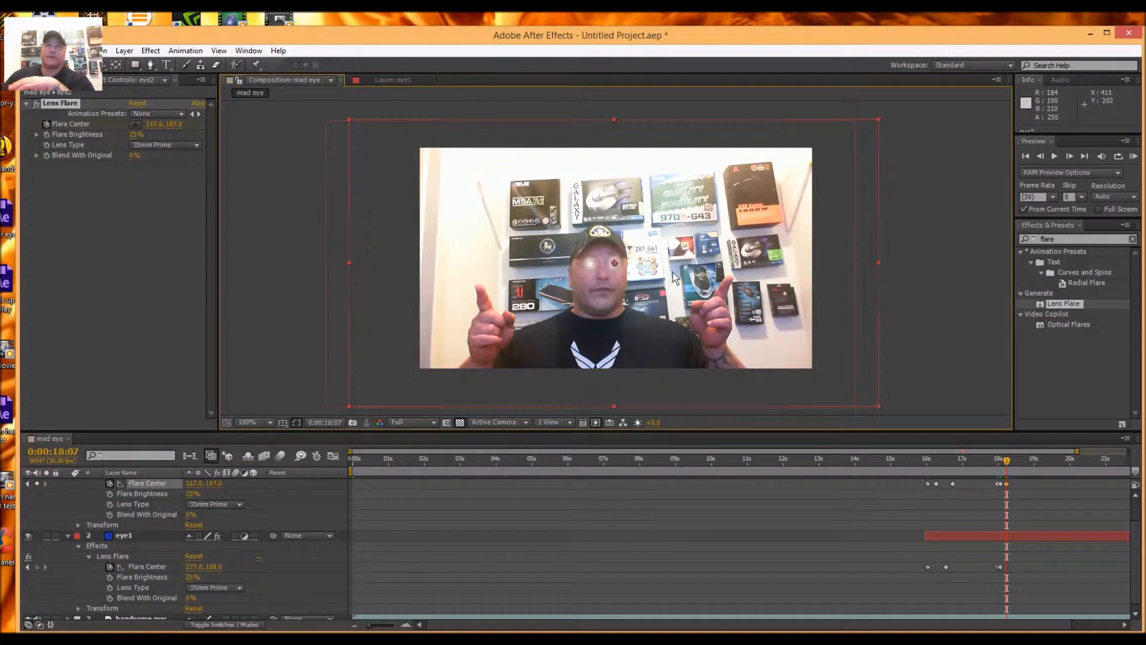
left_click(946, 267)
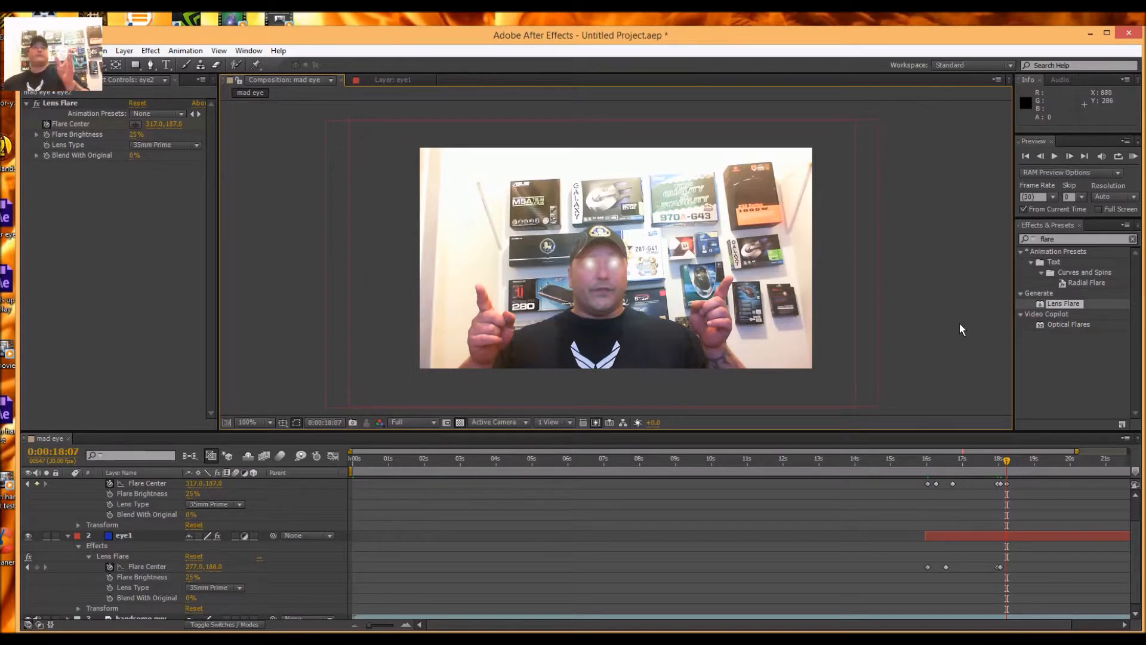
Trim the ends of the eye1 and eye2 layers to 0:00:19:16.
left_click_drag(1003, 459, 1053, 438)
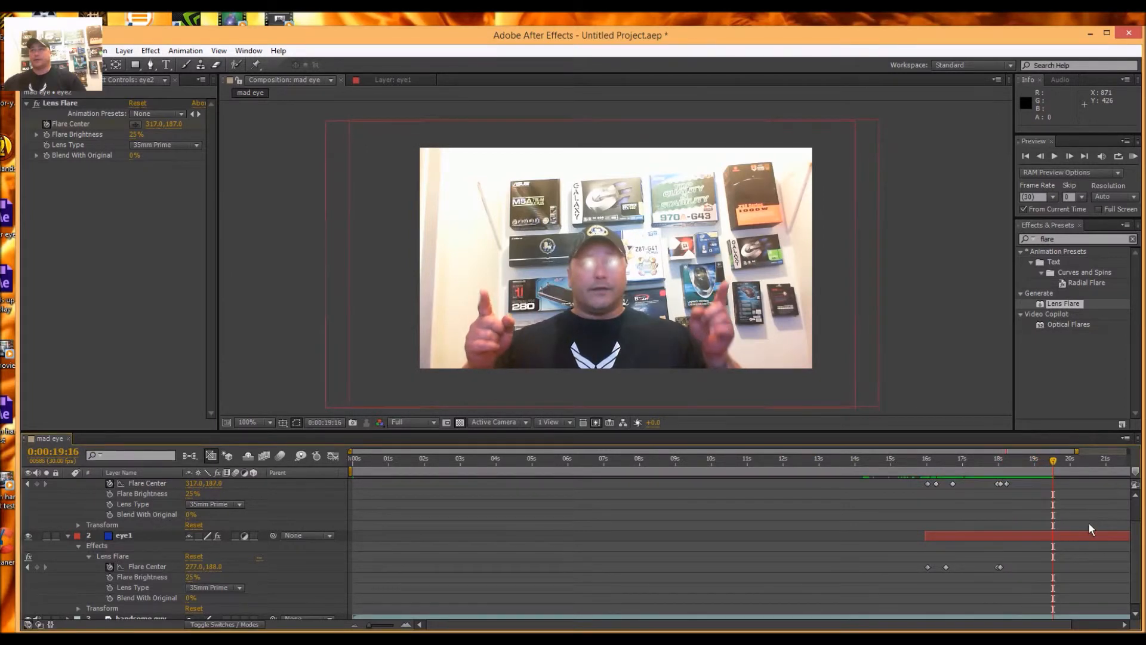
left_click_drag(1136, 525, 1136, 533)
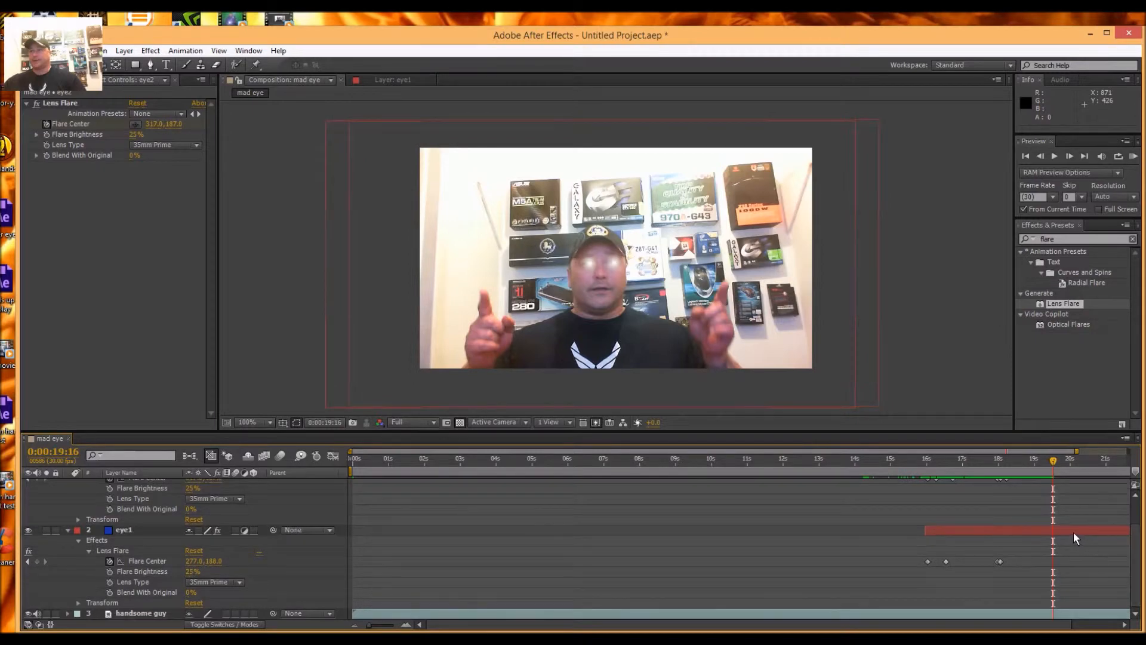
double_click(1073, 533)
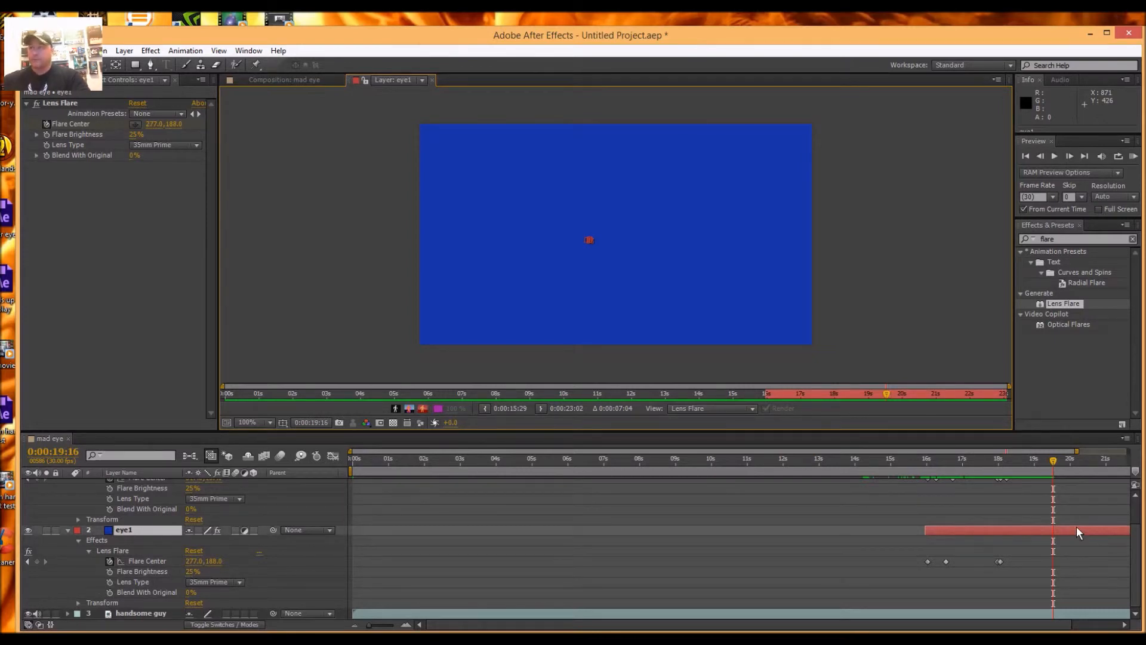
key("alt+bracketright")
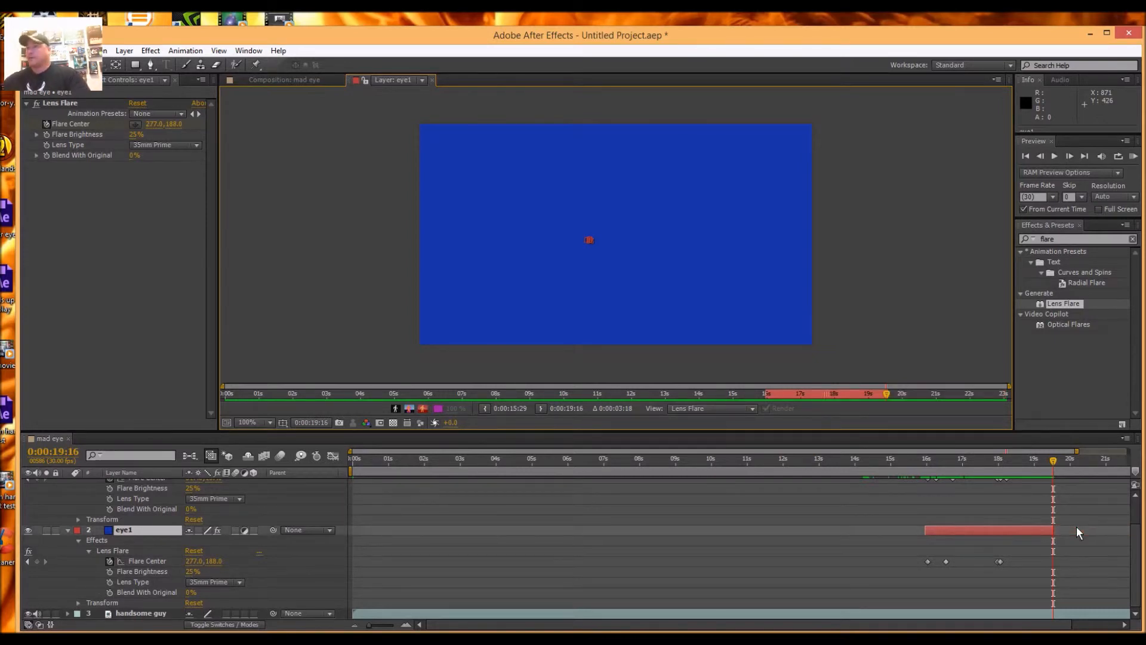
scroll(1134, 555, "up", 2)
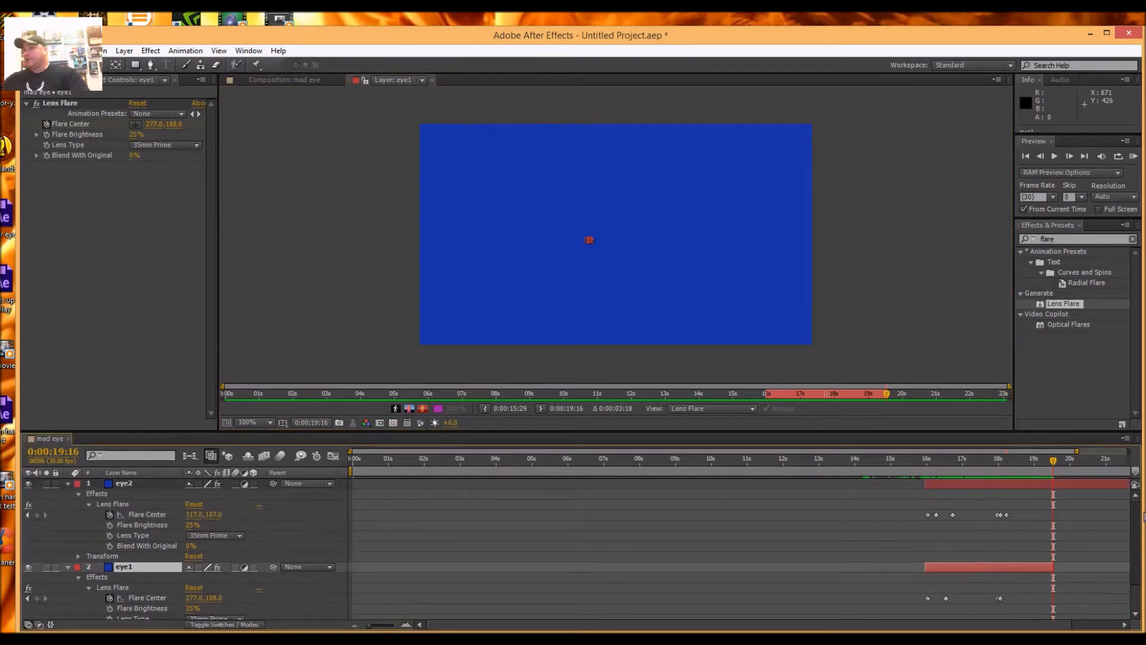
left_click(1084, 488)
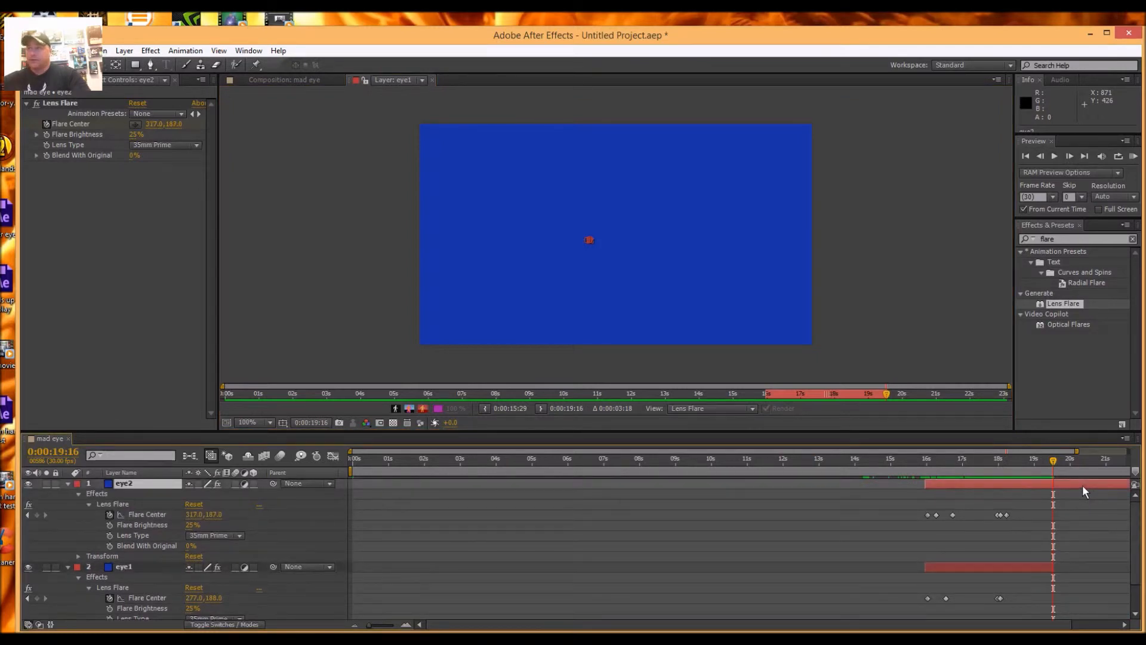
key("alt+bracketright")
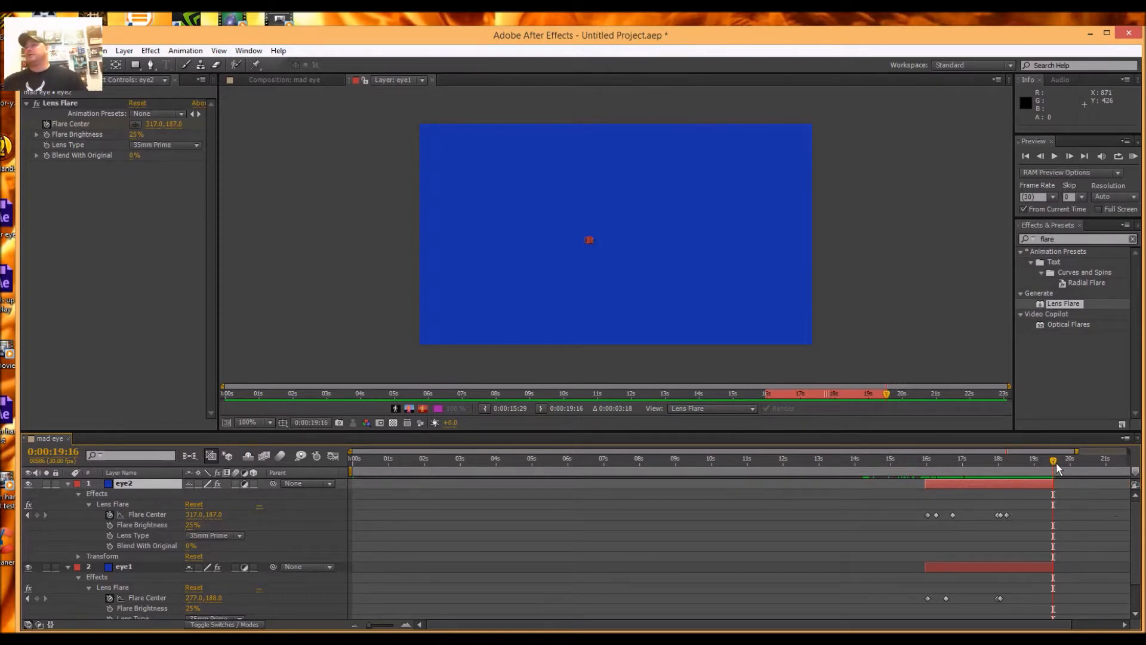
Go back to 0:00:19:03 and show the mad eye composition in the viewer again.
left_click_drag(1054, 463, 1038, 462)
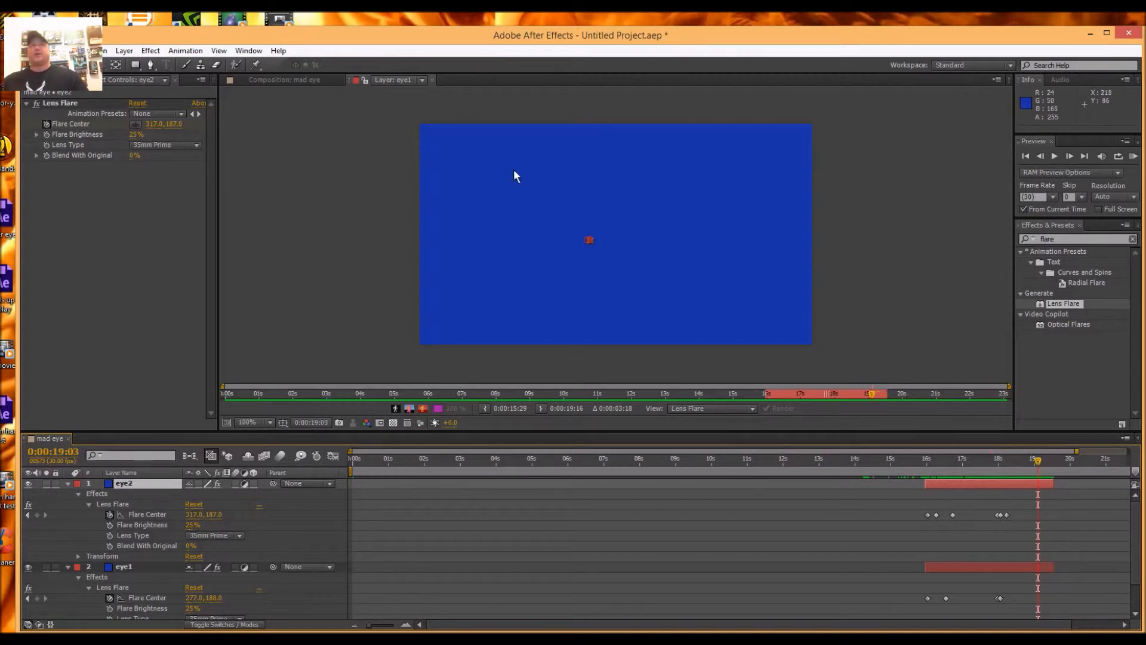
left_click(261, 80)
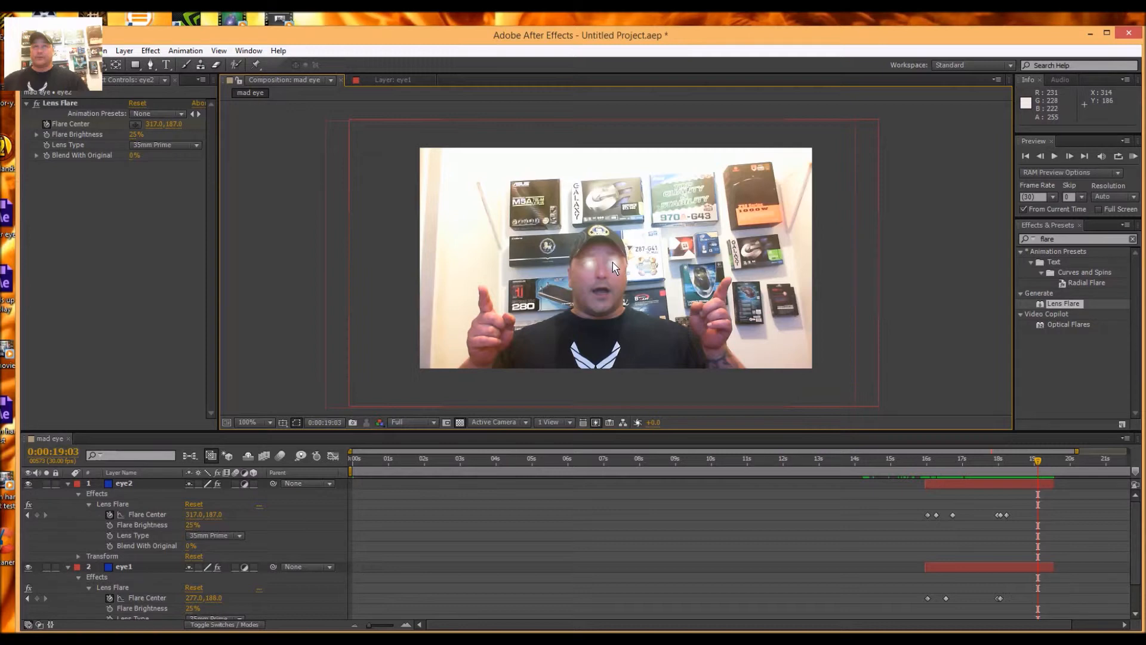
Keyframe the eye2 flare center at 0:00:19:03 over the man's left eye, at about 313, 186.
left_click(153, 512)
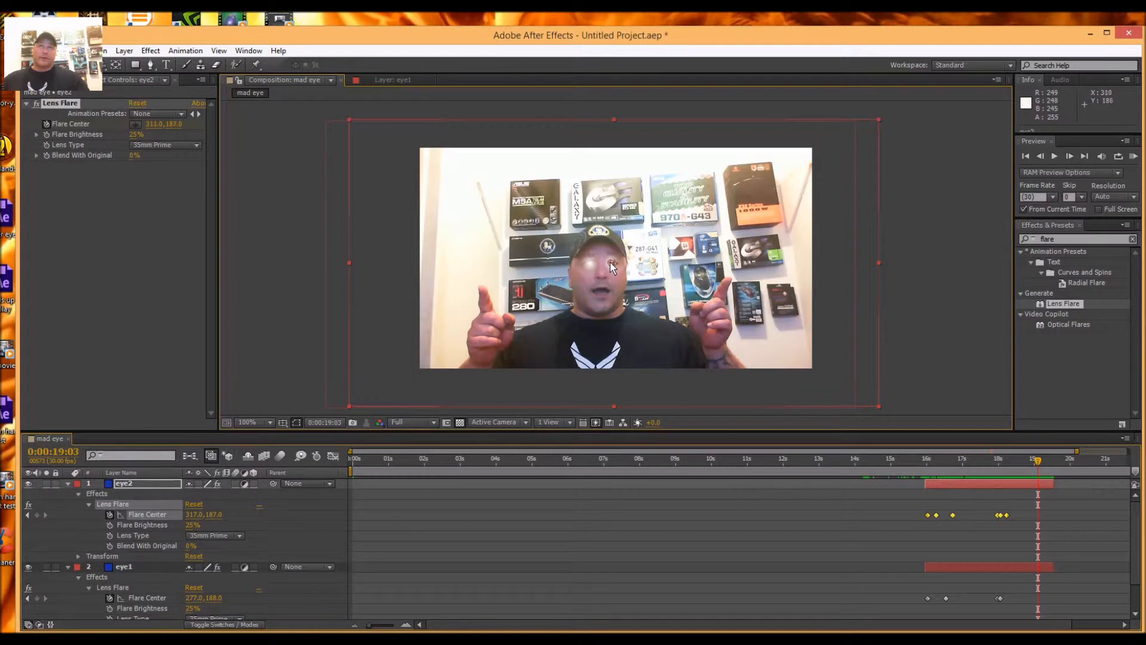
left_click(612, 262)
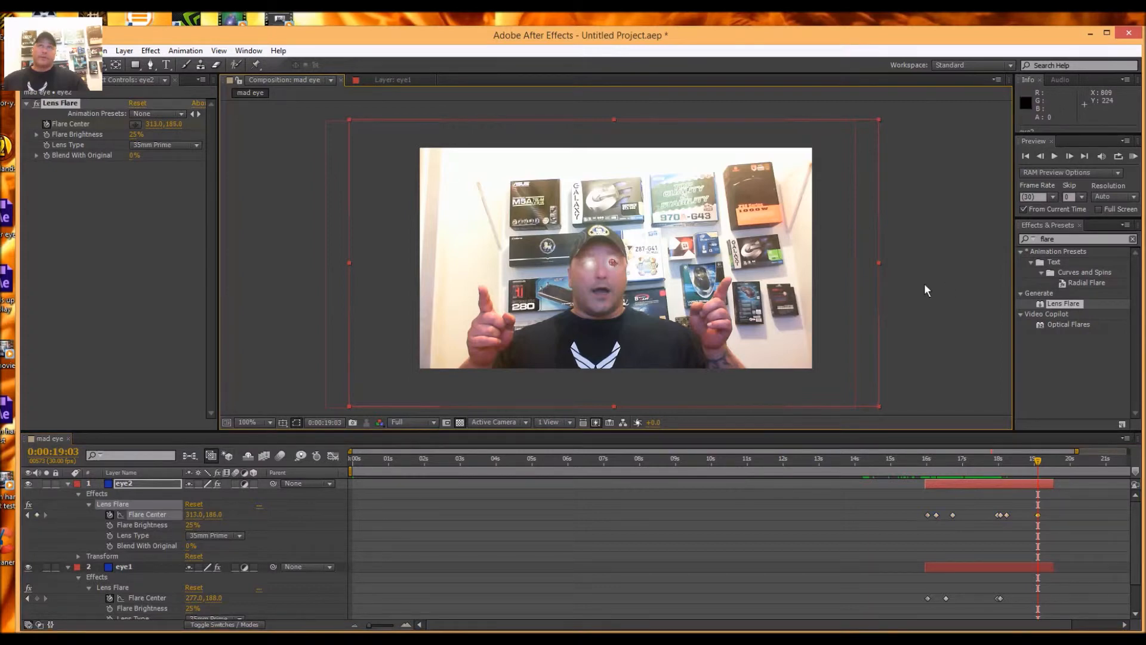
left_click(946, 285)
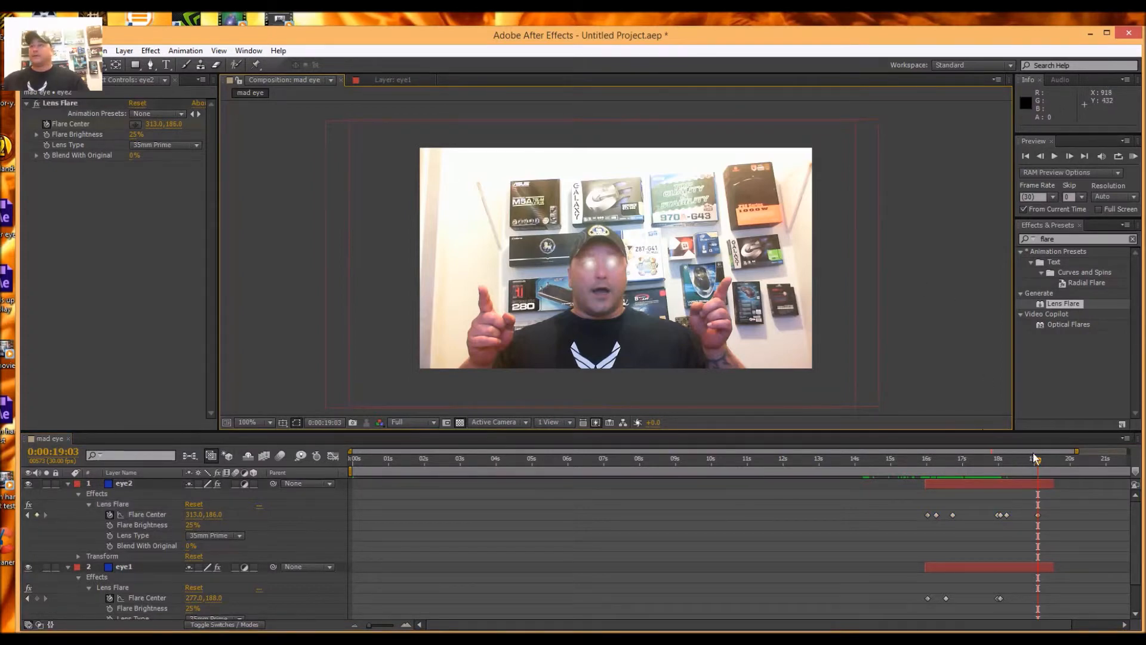
Go back to 0:00:18:10 and keyframe the eye2 flare center over the man's left eye, at about 315, 187.
left_click_drag(1039, 459, 1012, 462)
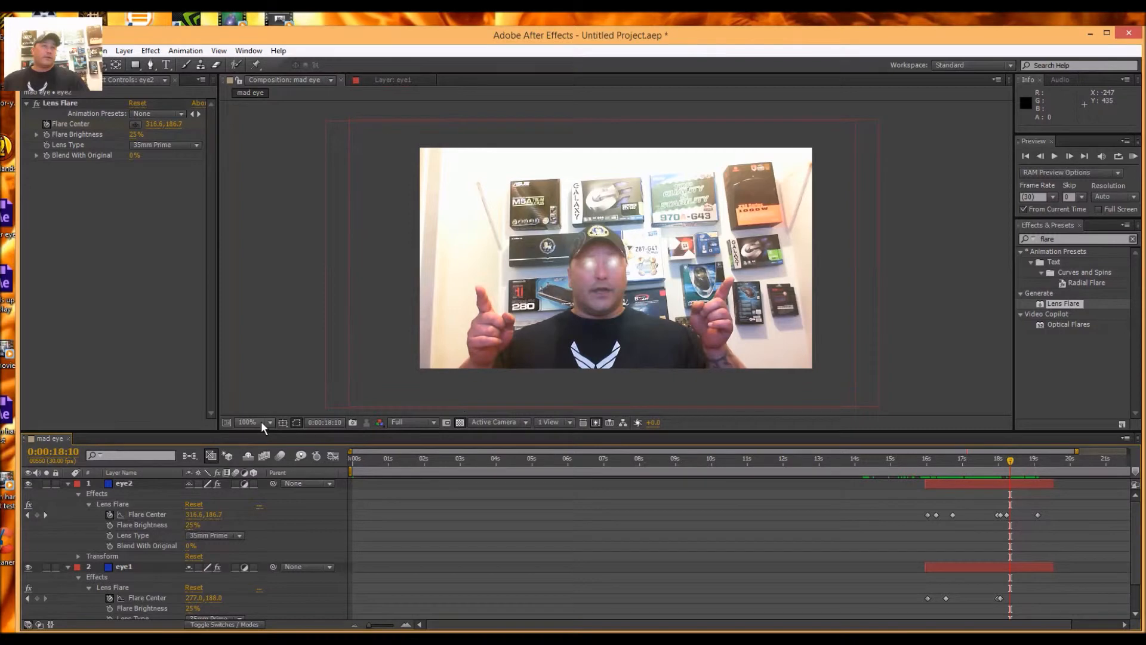
left_click(145, 513)
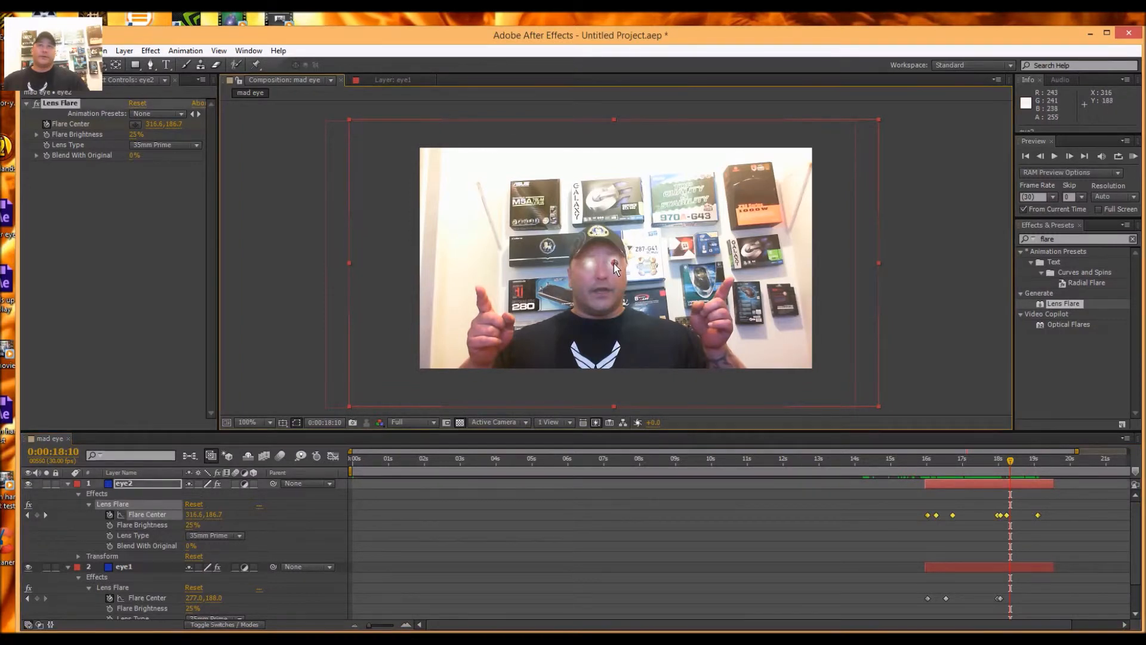
left_click_drag(613, 264, 612, 263)
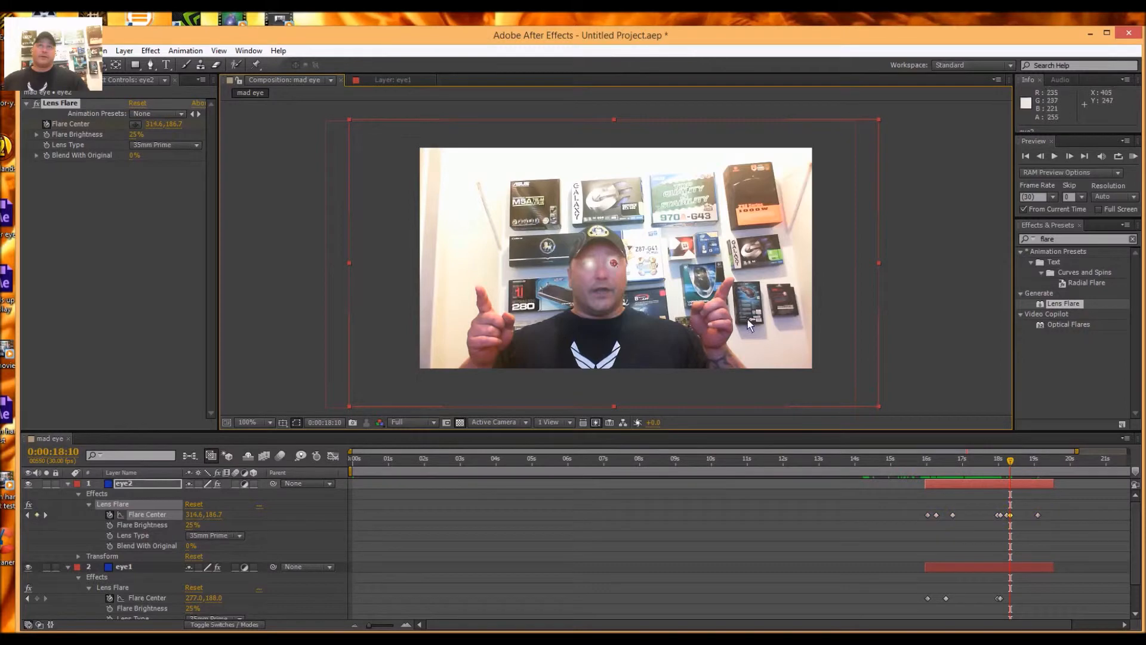
left_click(957, 394)
Go back to 0:00:18:01 and adjust the eye1 flare center over the man's right eye to about 275, 189.
left_click_drag(1010, 464, 1000, 466)
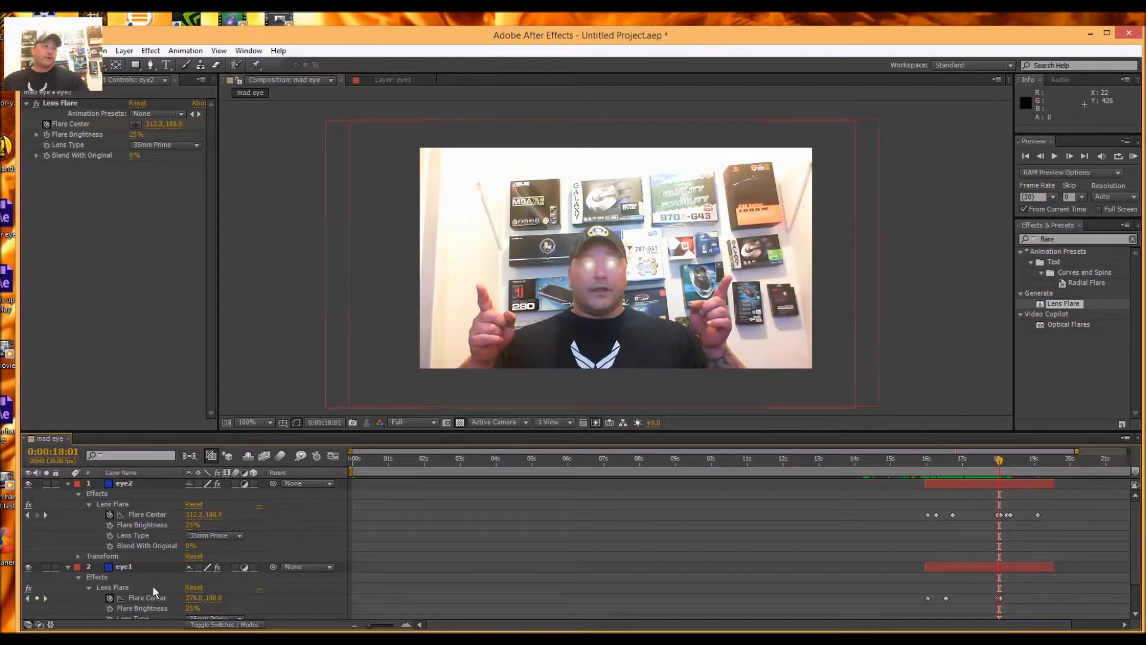
left_click(137, 597)
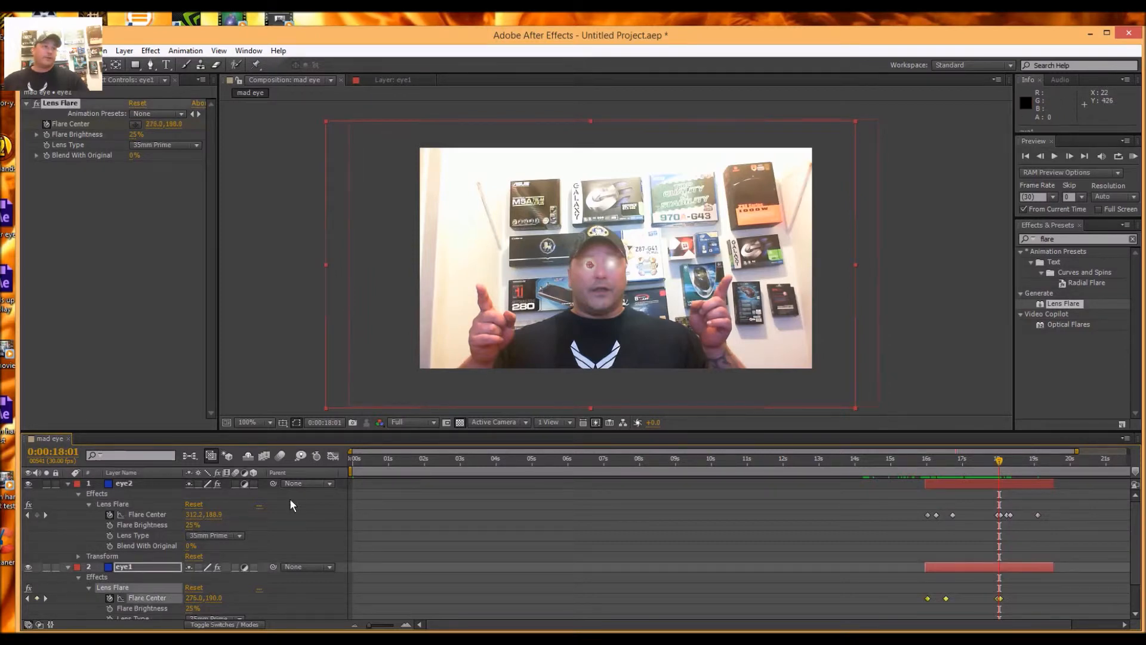
left_click_drag(589, 264, 589, 266)
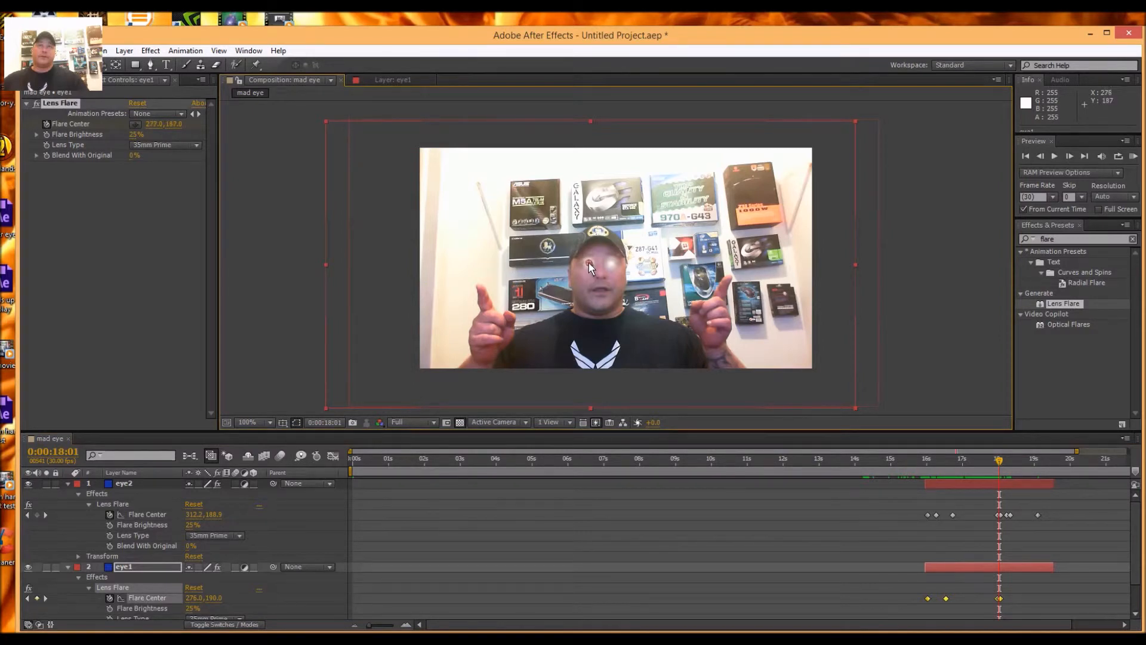
left_click(911, 307)
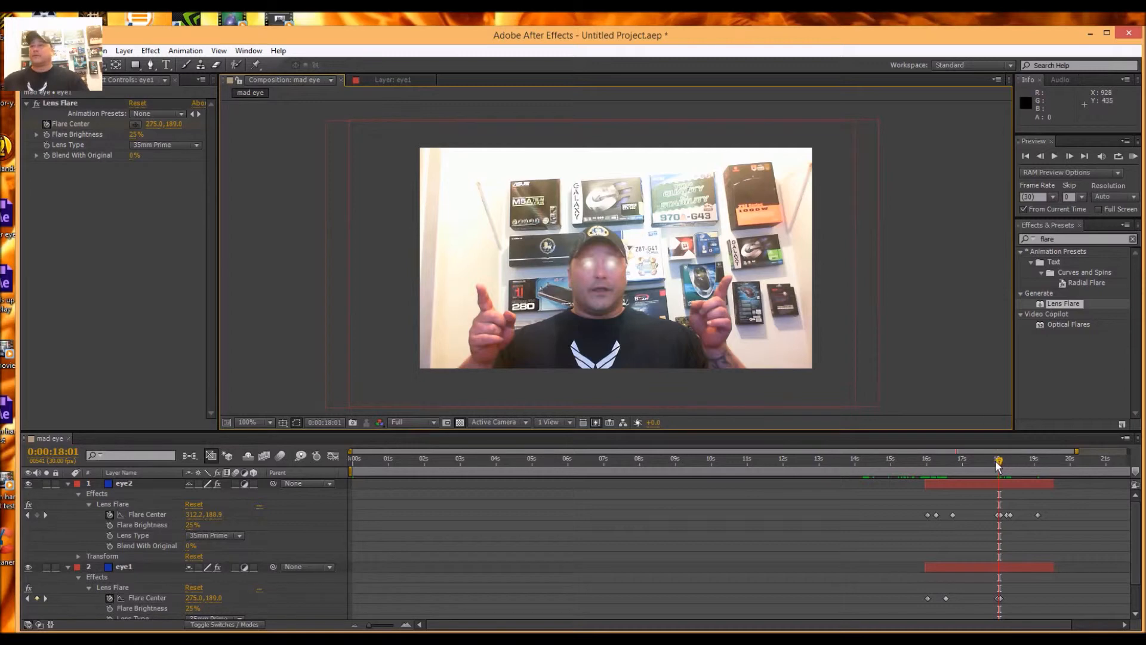
Go back to 0:00:17:26 and keyframe the eye1 flare center over the man's right eye.
left_click_drag(998, 466, 995, 463)
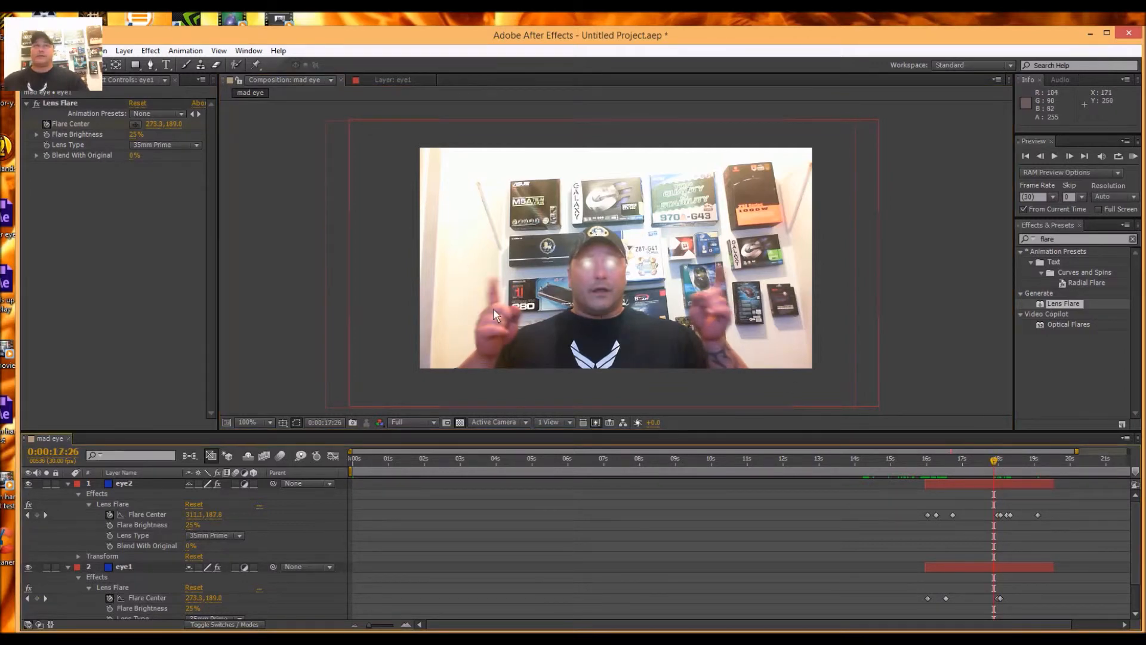
left_click(142, 595)
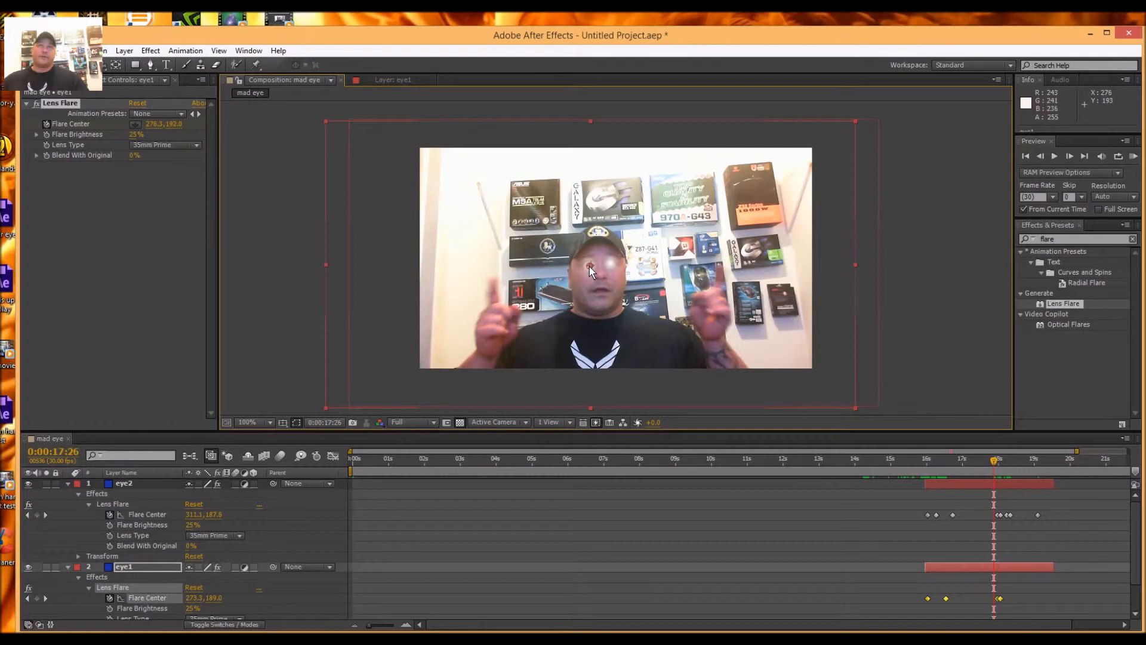
left_click_drag(589, 266, 589, 263)
left_click(941, 291)
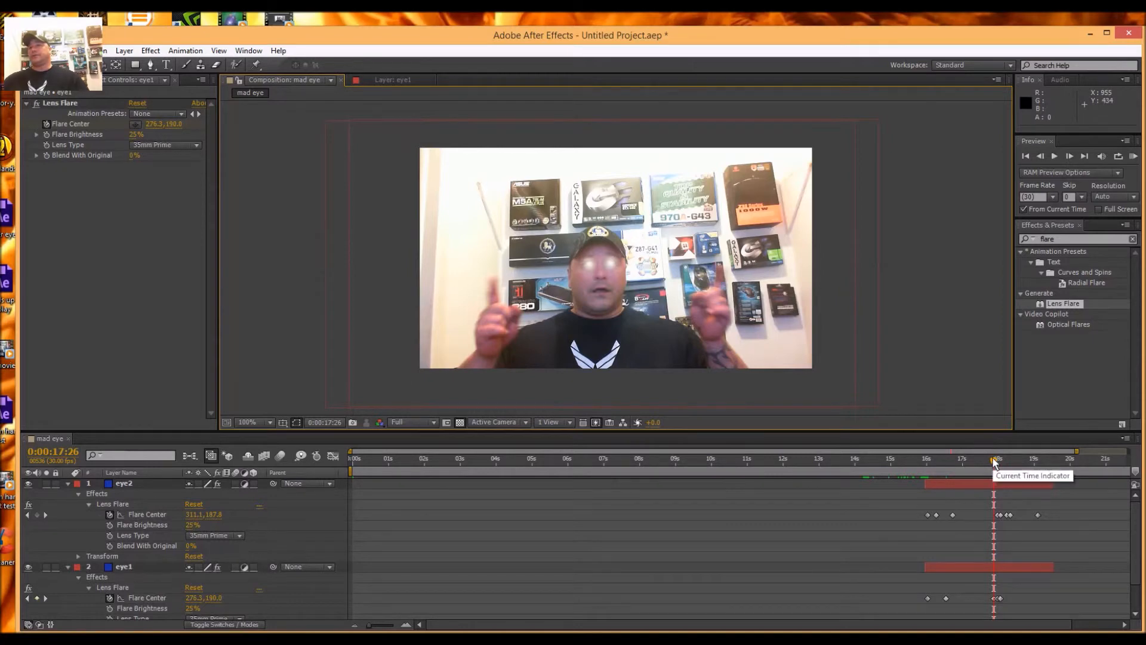
Advance to 0:00:19:29, add the mad eye composition to the render queue and display the queue.
left_click_drag(994, 463, 1068, 460)
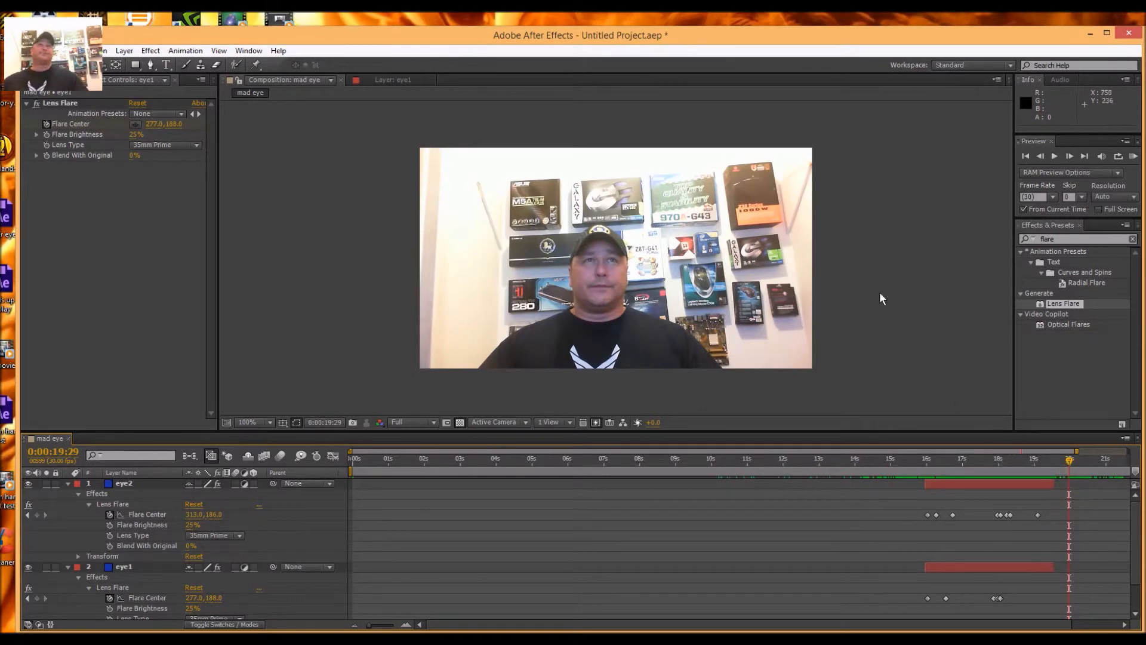
double_click(734, 38)
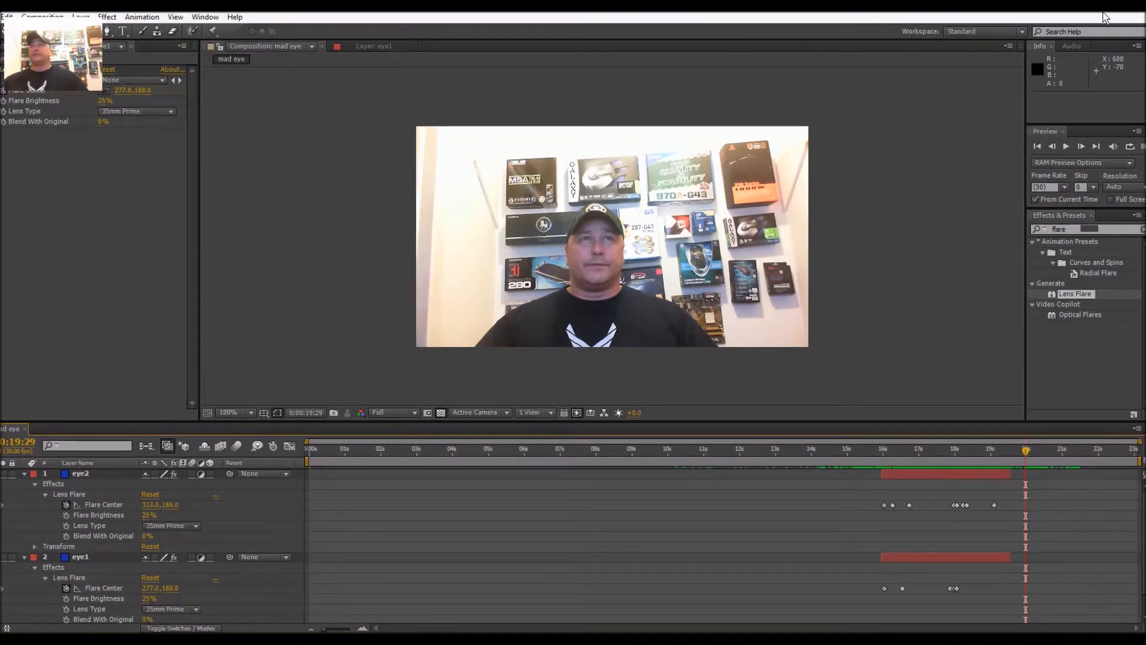
left_click(1109, 13)
left_click_drag(707, 37, 800, 78)
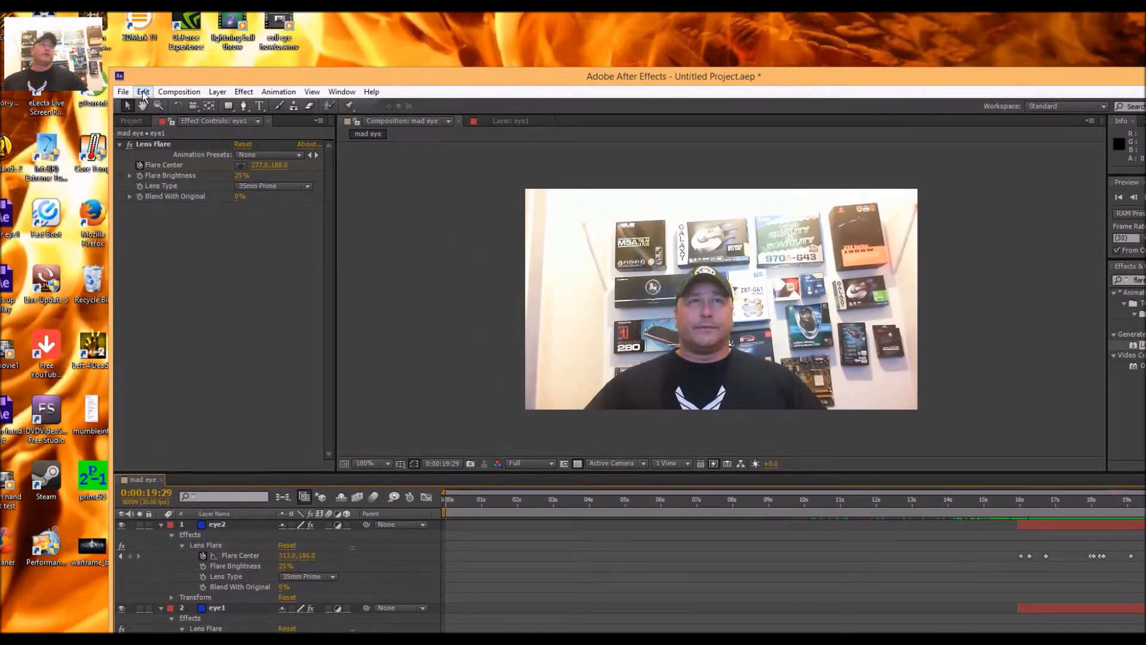
left_click(174, 94)
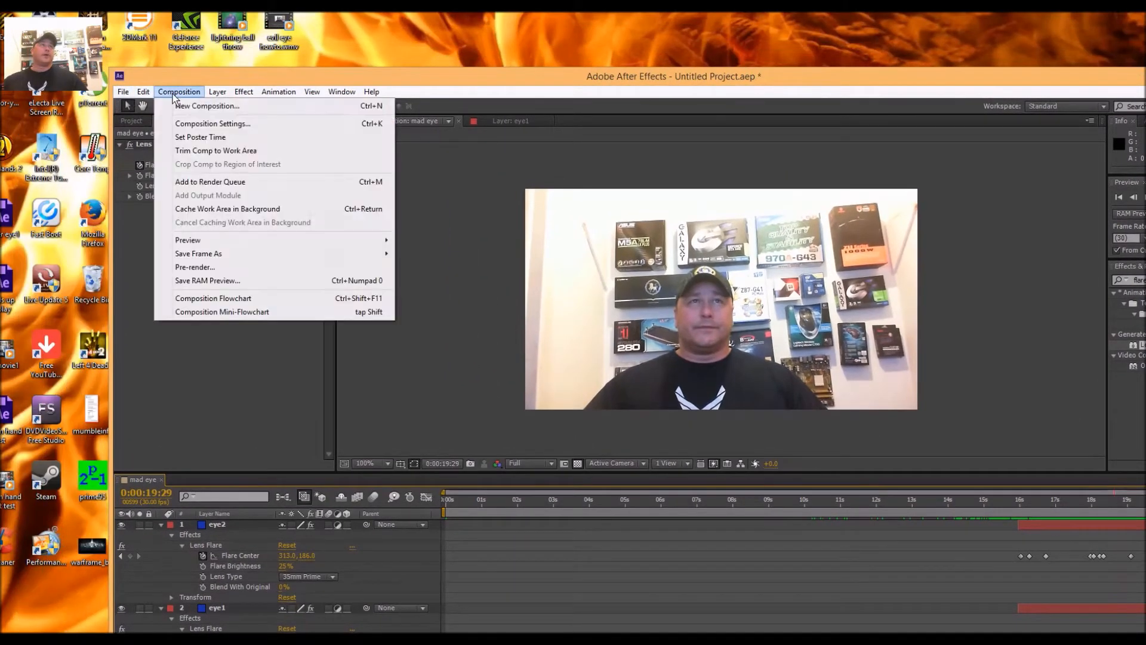
left_click(190, 183)
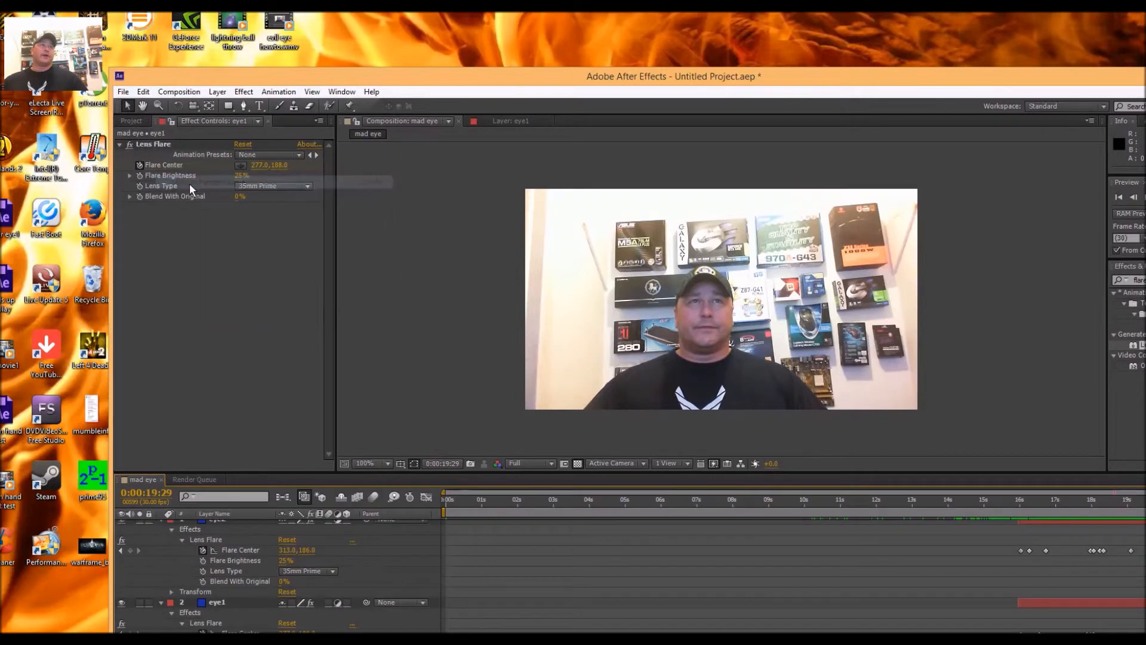
left_click_drag(664, 75, 574, 18)
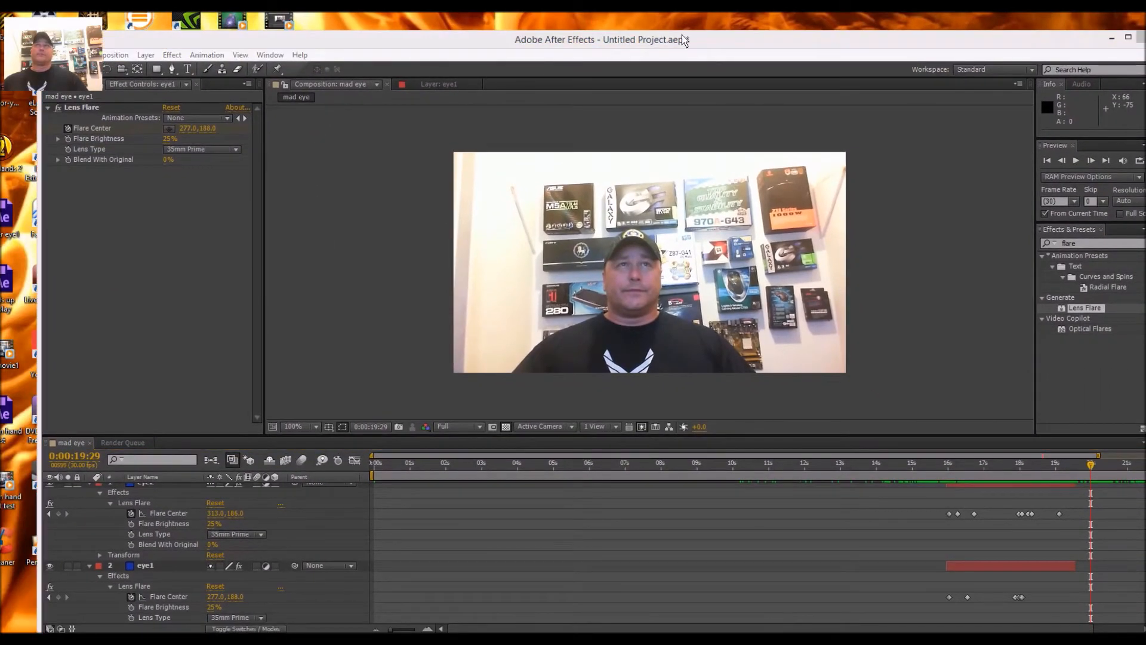
left_click_drag(697, 41, 668, 24)
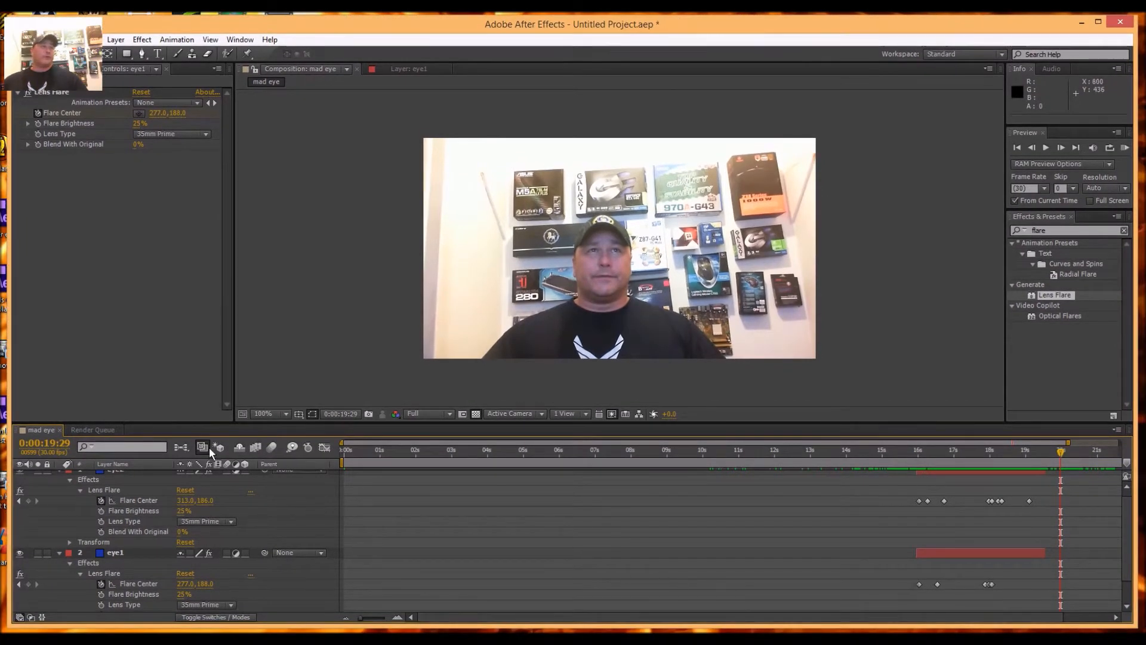
left_click(99, 430)
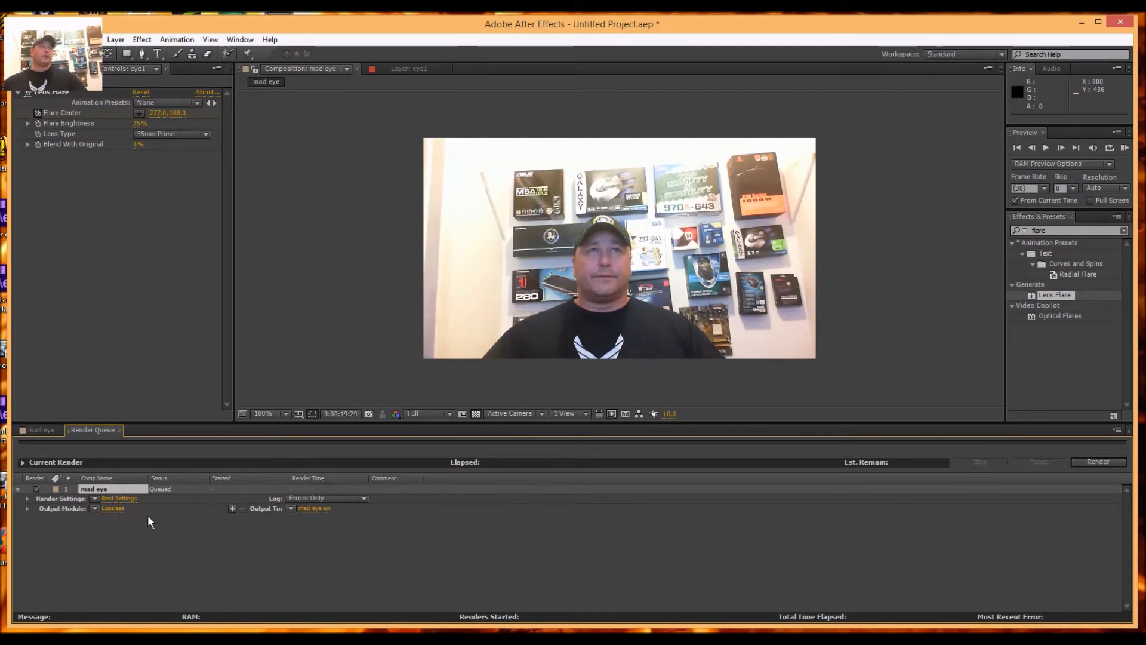
Set the output module to H.264 format and enable audio output at 48.000 kHz stereo.
left_click(114, 508)
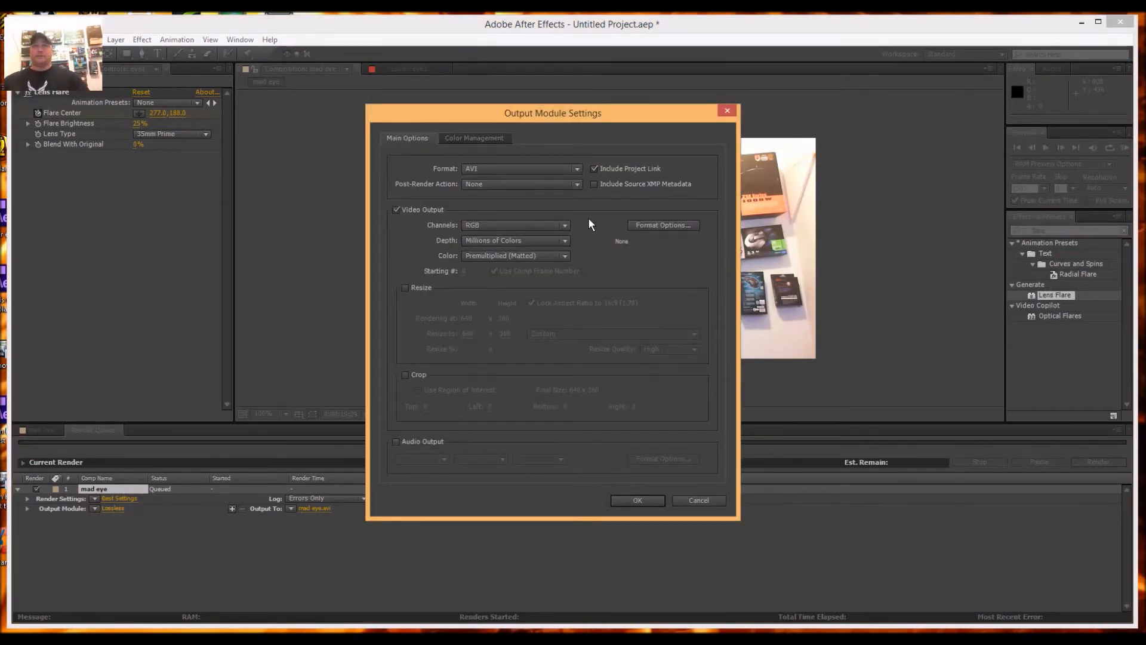
left_click(577, 170)
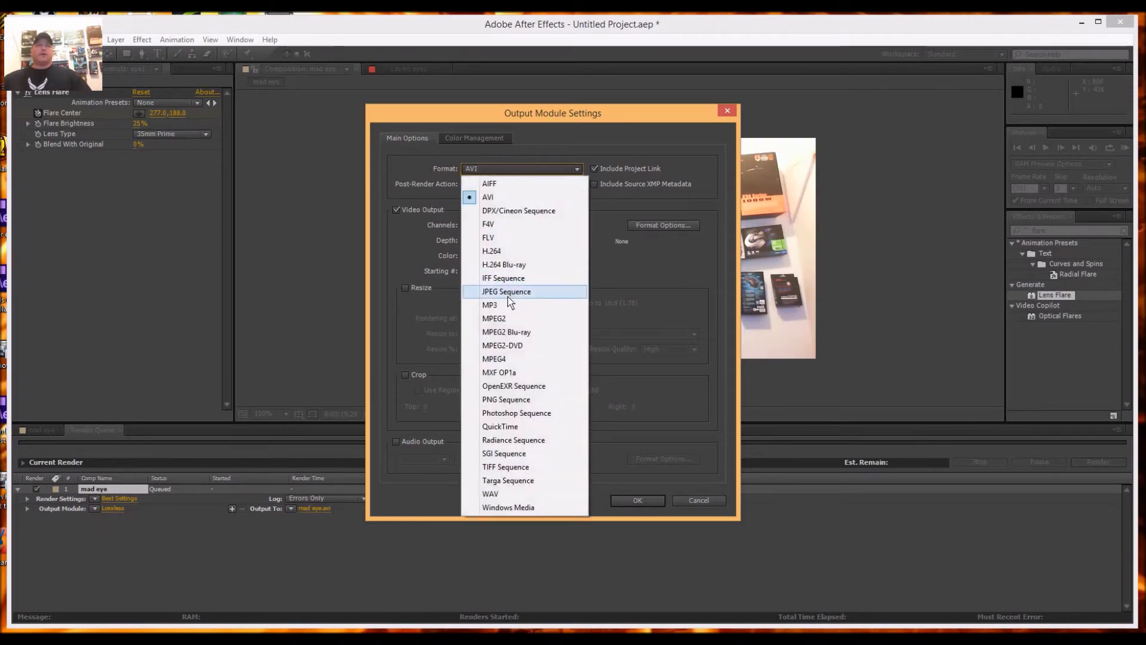
left_click(510, 255)
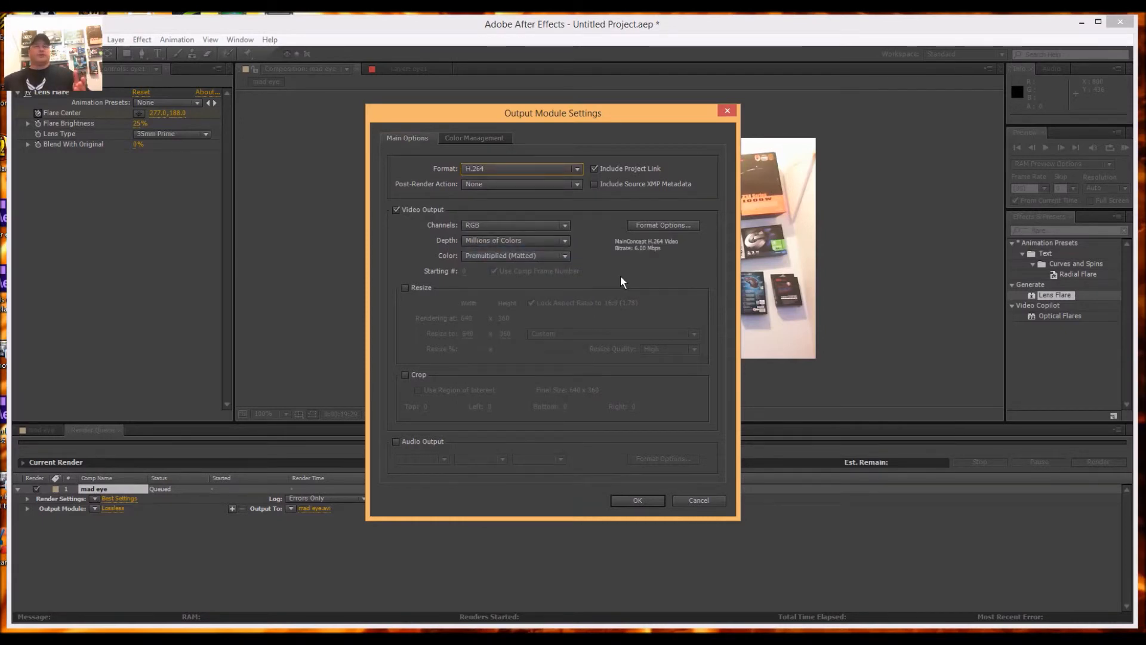
left_click(396, 442)
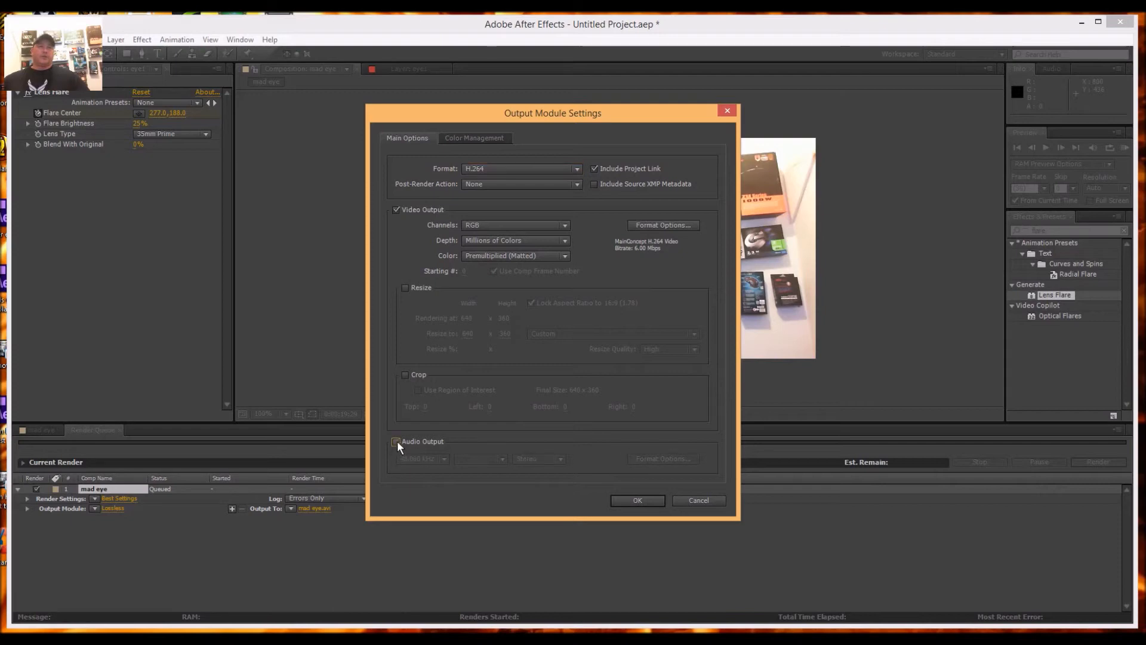
left_click(397, 443)
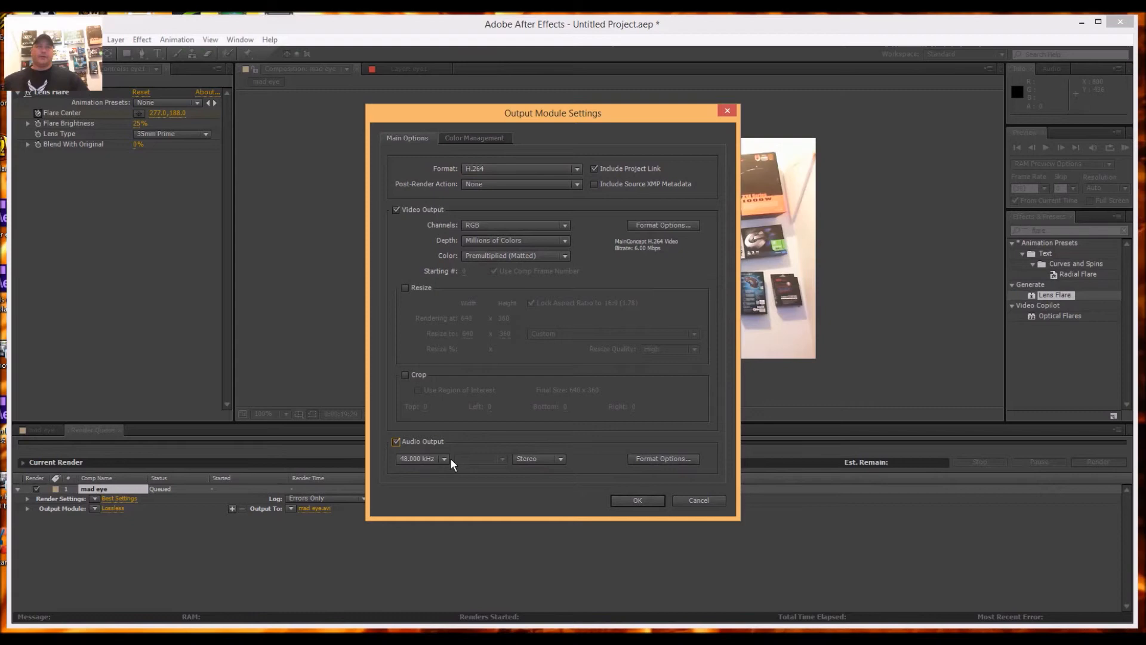
left_click(638, 500)
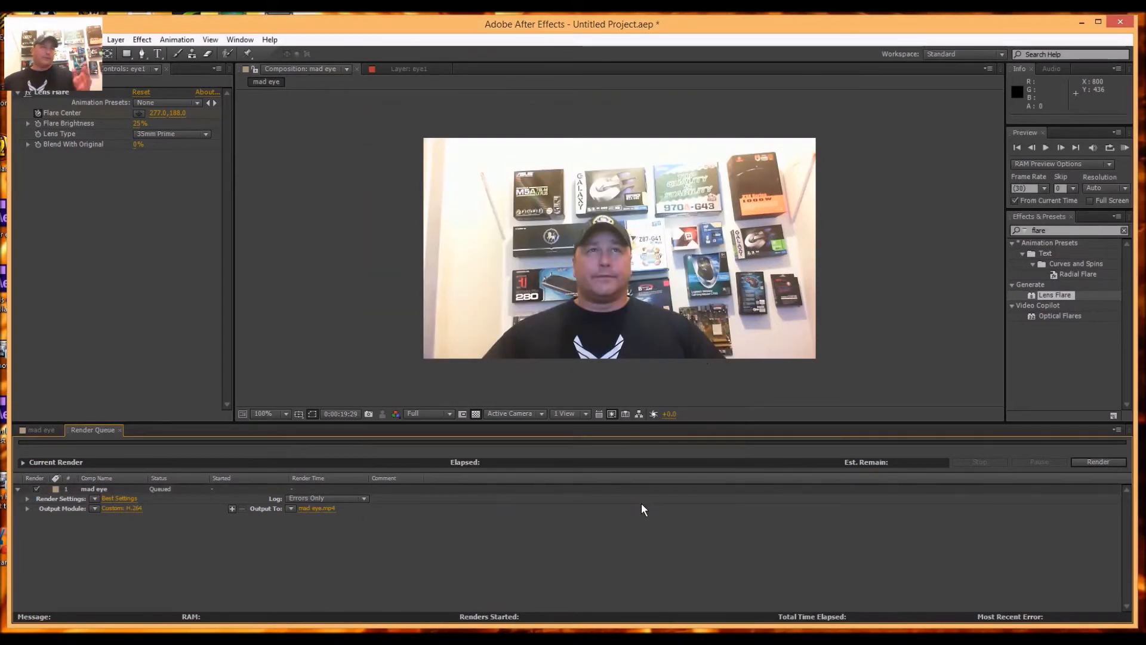
Name the output movie mad eye1 in the Desktop folder and start the render.
left_click(317, 509)
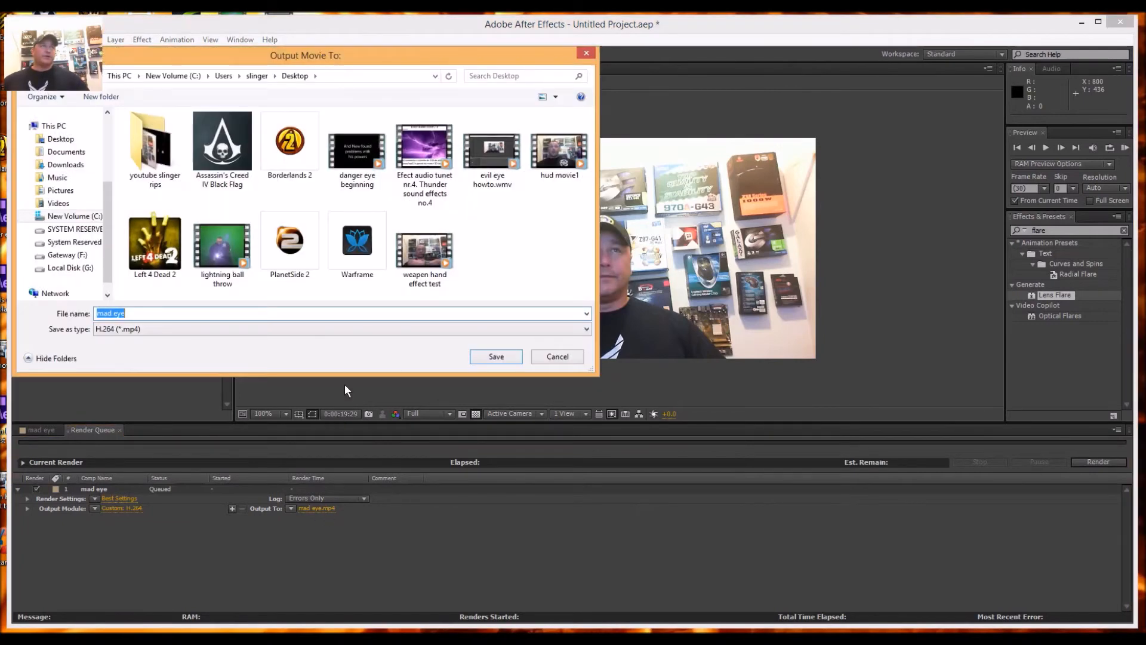
left_click(338, 317)
type("1")
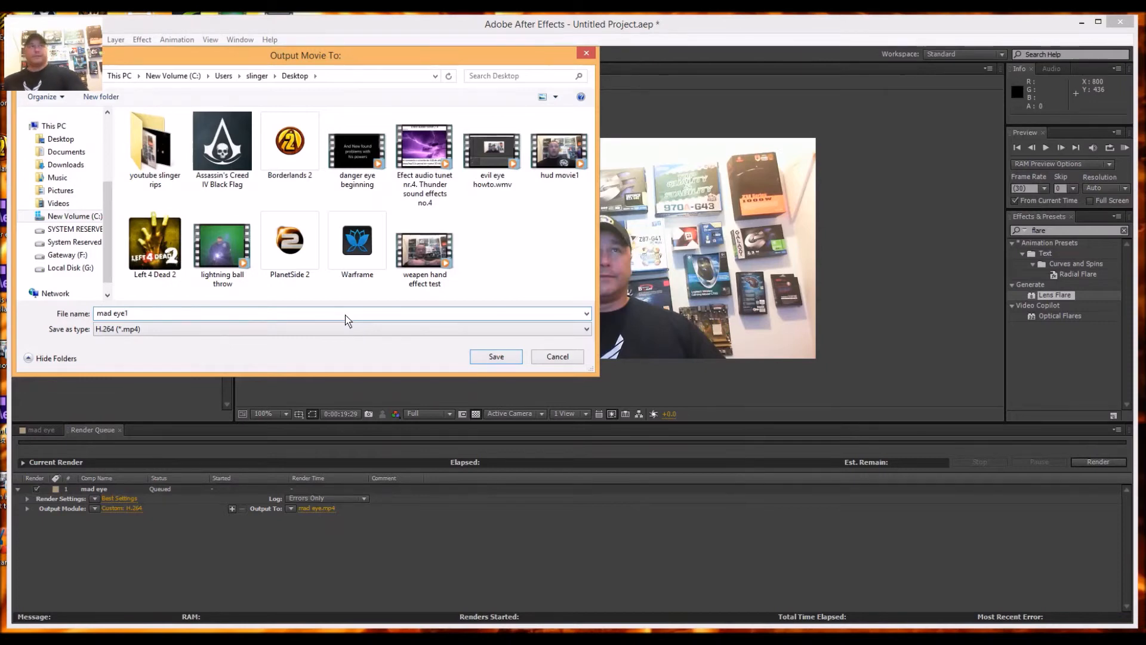
left_click(482, 361)
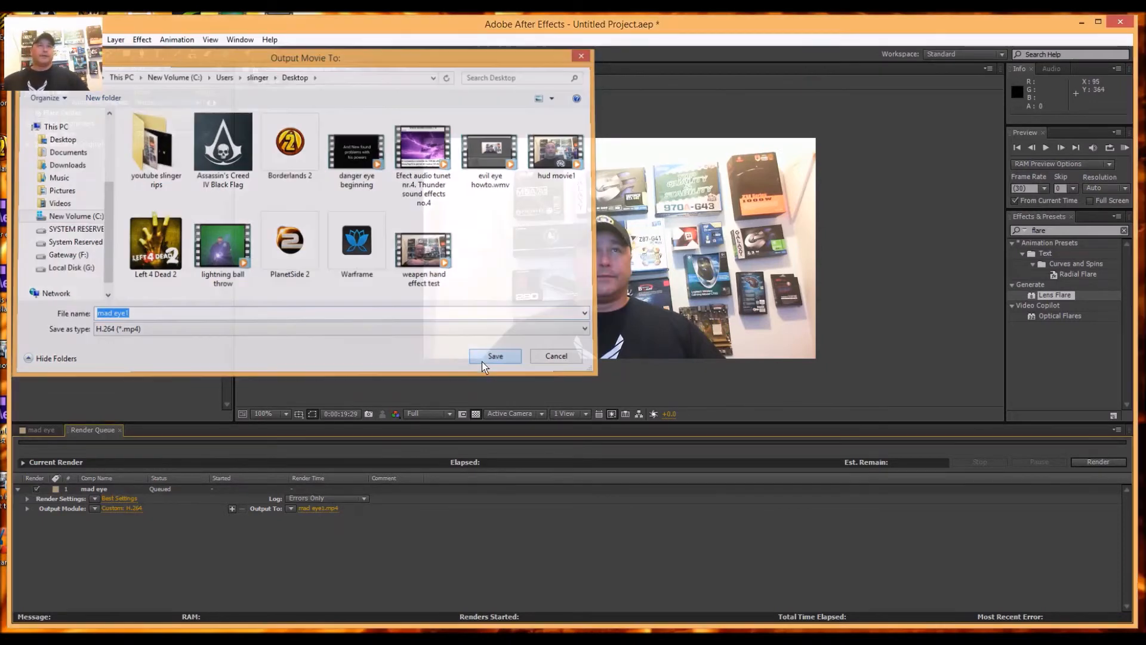
left_click(1083, 461)
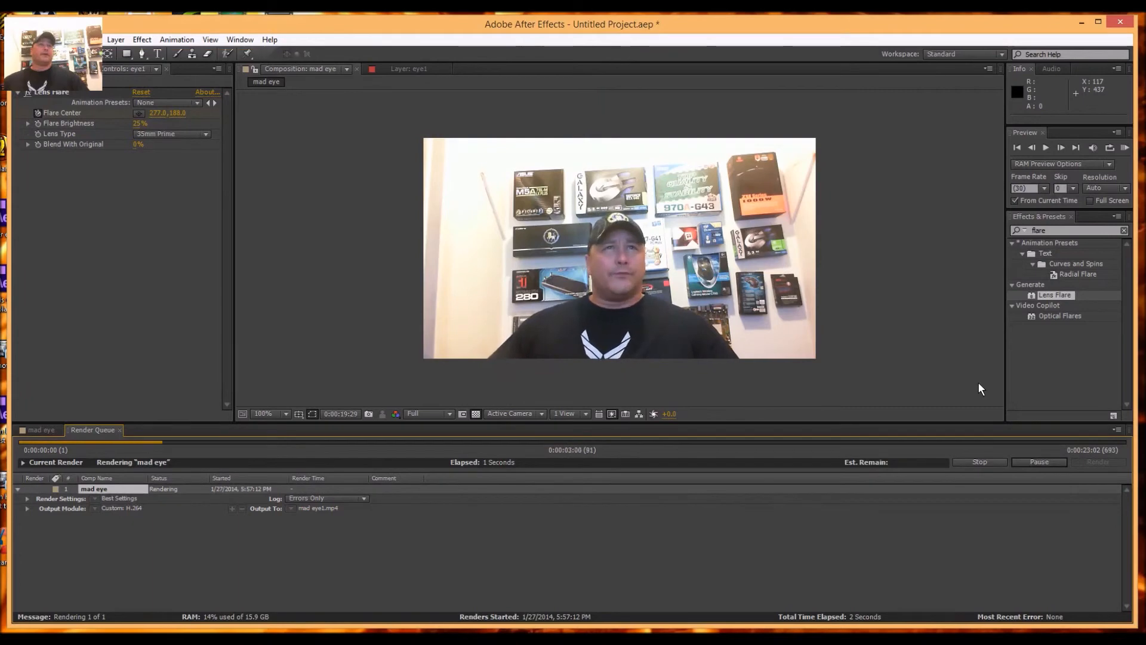